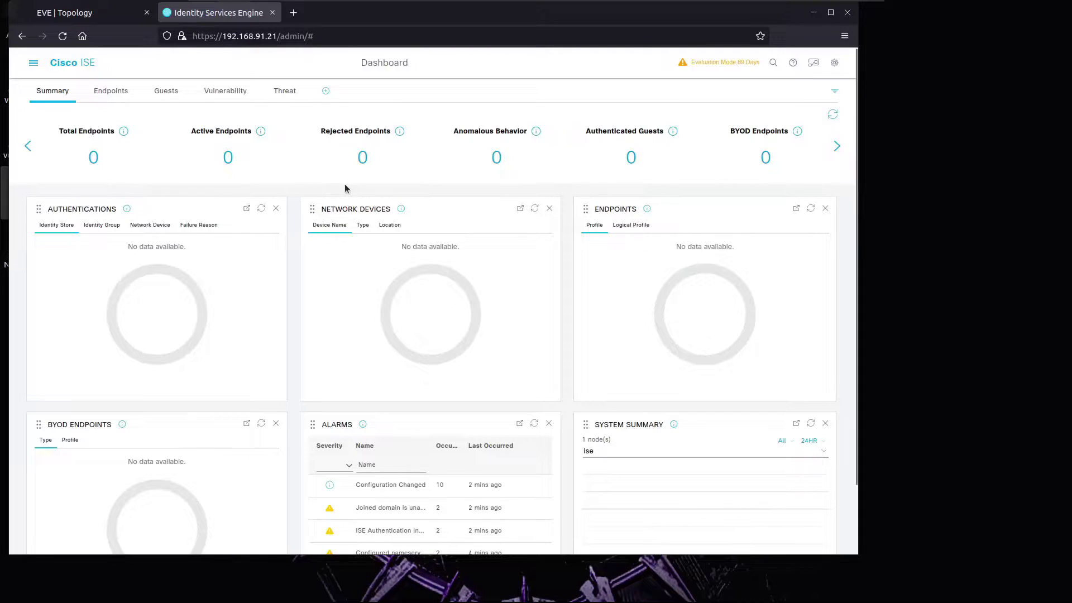
Open a blank Active Directory join point form under Administration > External Identity Sources
left_click(32, 65)
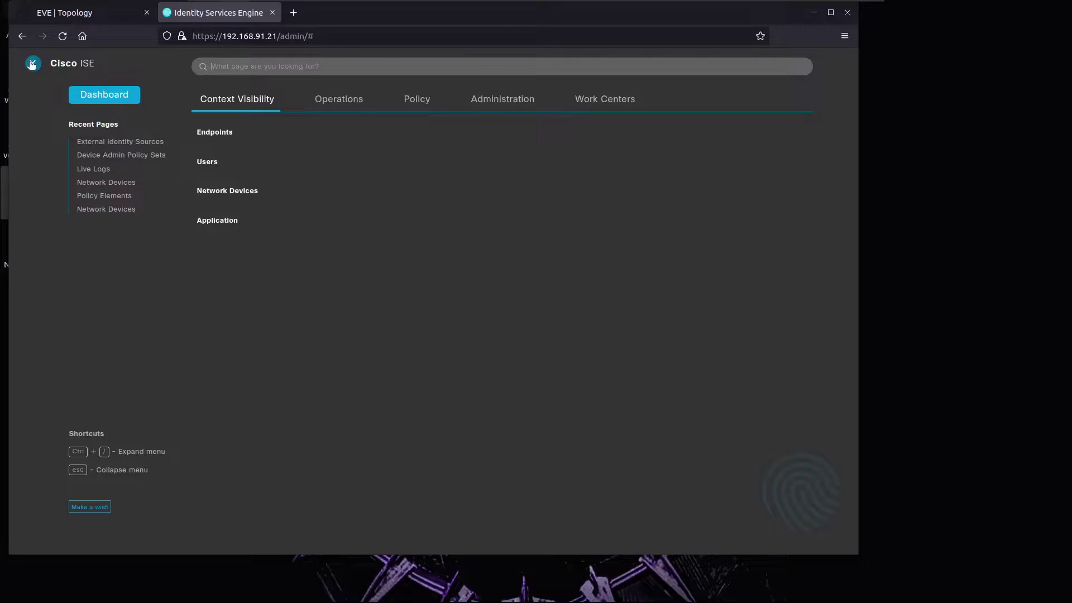
left_click(479, 108)
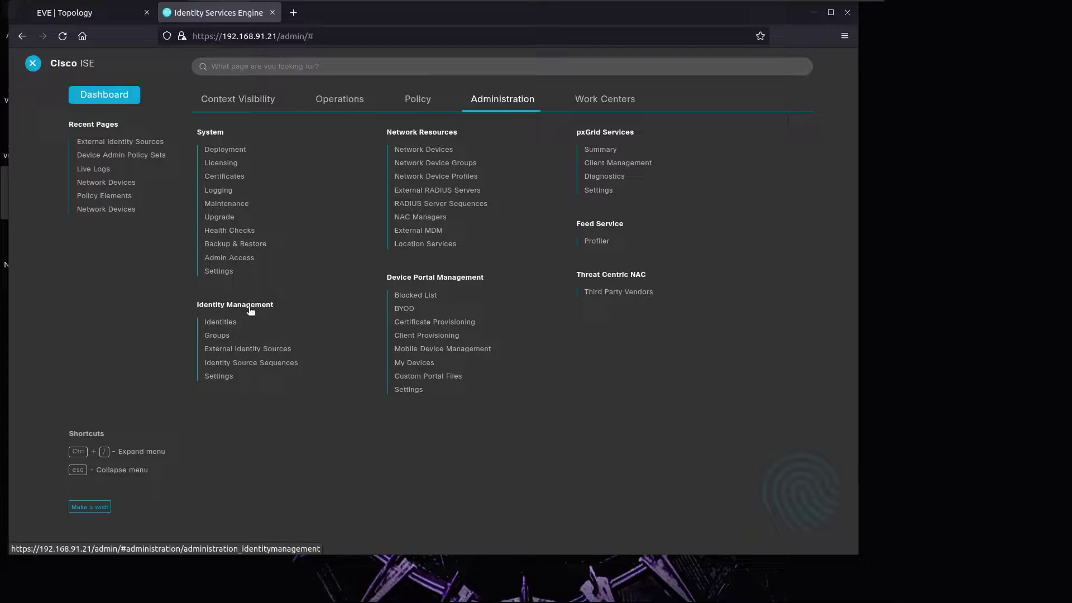
left_click(268, 350)
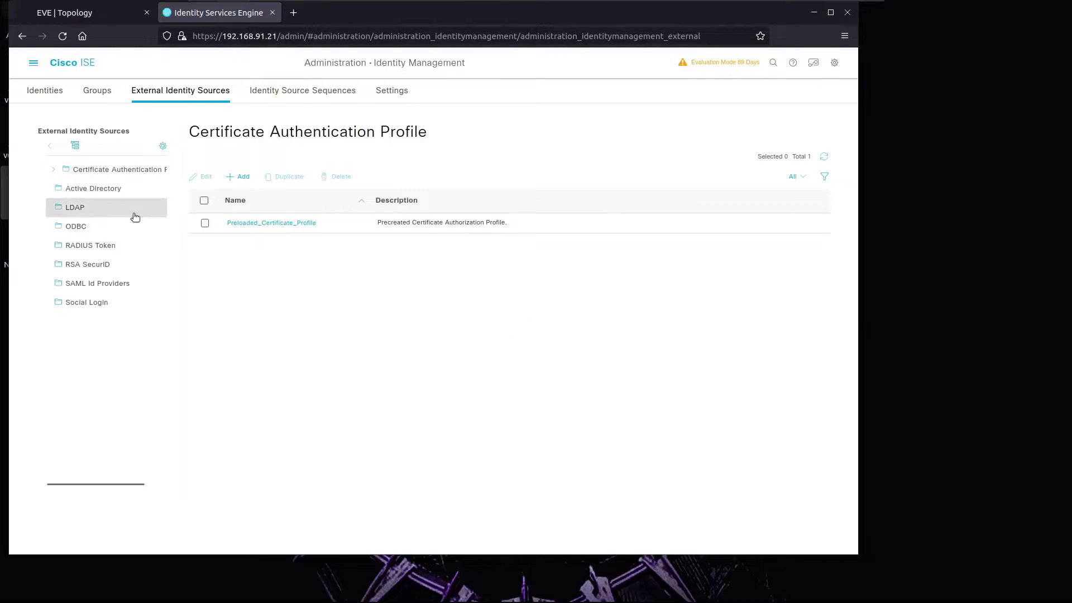
left_click(110, 190)
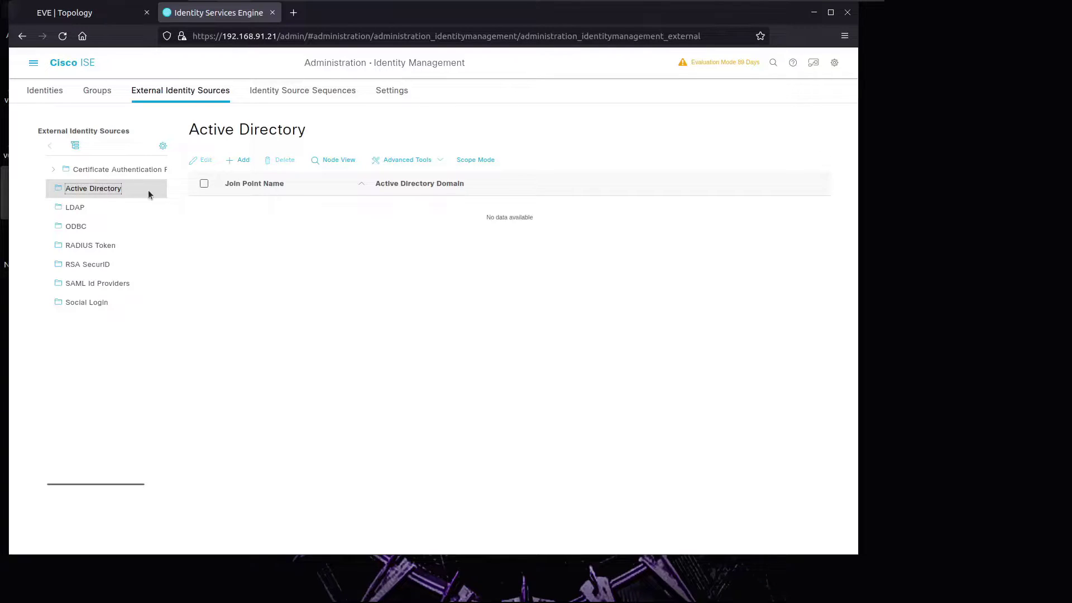
left_click(239, 162)
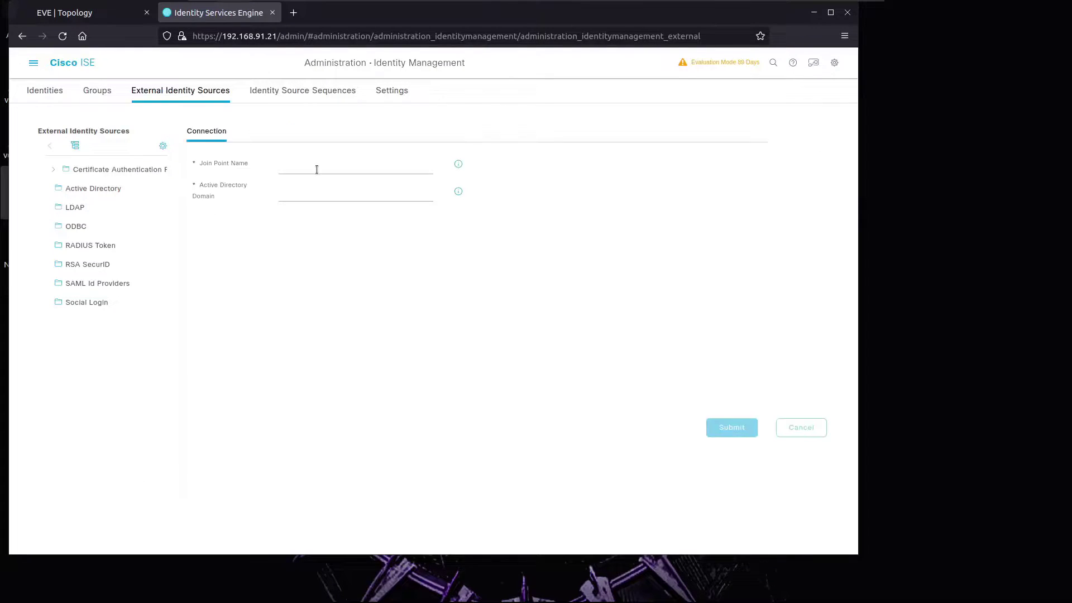
Submit a join point named BULLTECH for the domain bulltech.com, fixing the name's misspelling
left_click(316, 169)
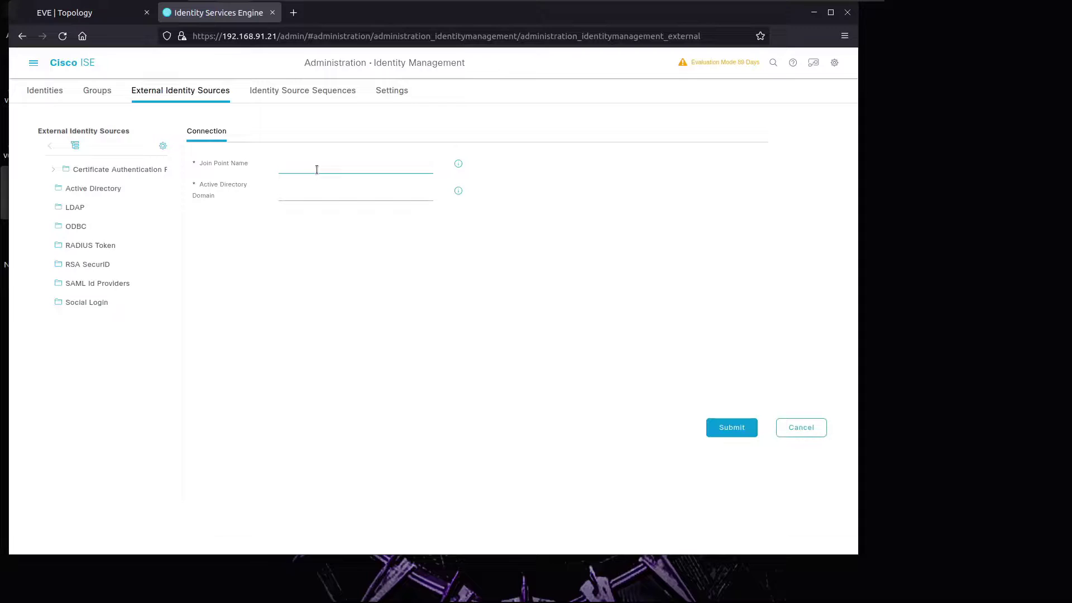
type("ISEAD")
key("BackSpace")
key("BackSpace")
key("BackSpace")
key("BackSpace")
key("BackSpace")
type("BULTECH")
key("Tab")
key("shift+Tab")
key("Home")
type("L")
key("Tab")
type("bu")
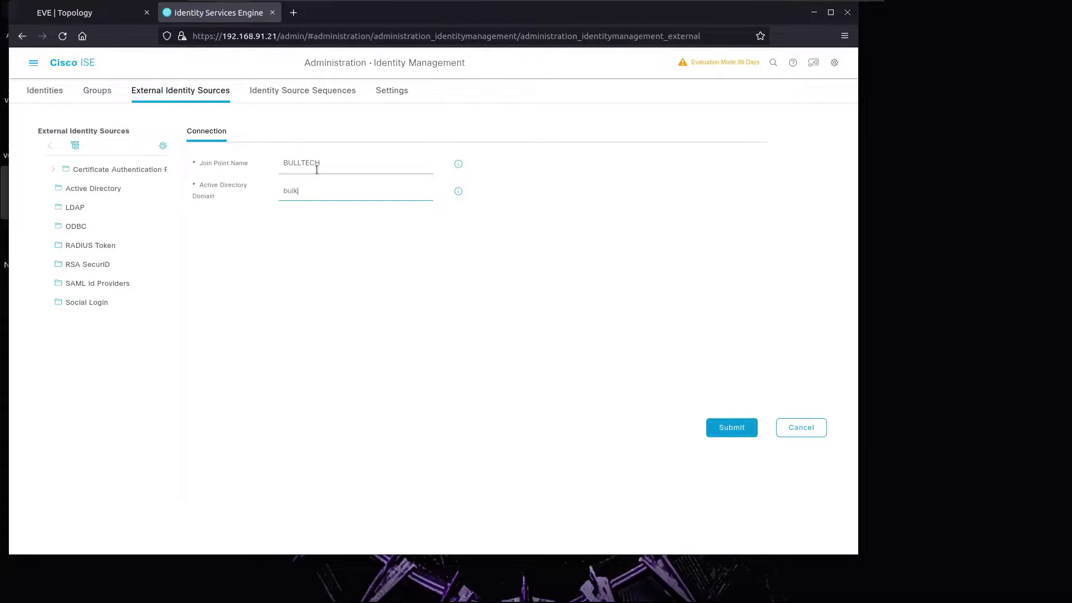
type("lltech.com")
left_click(729, 428)
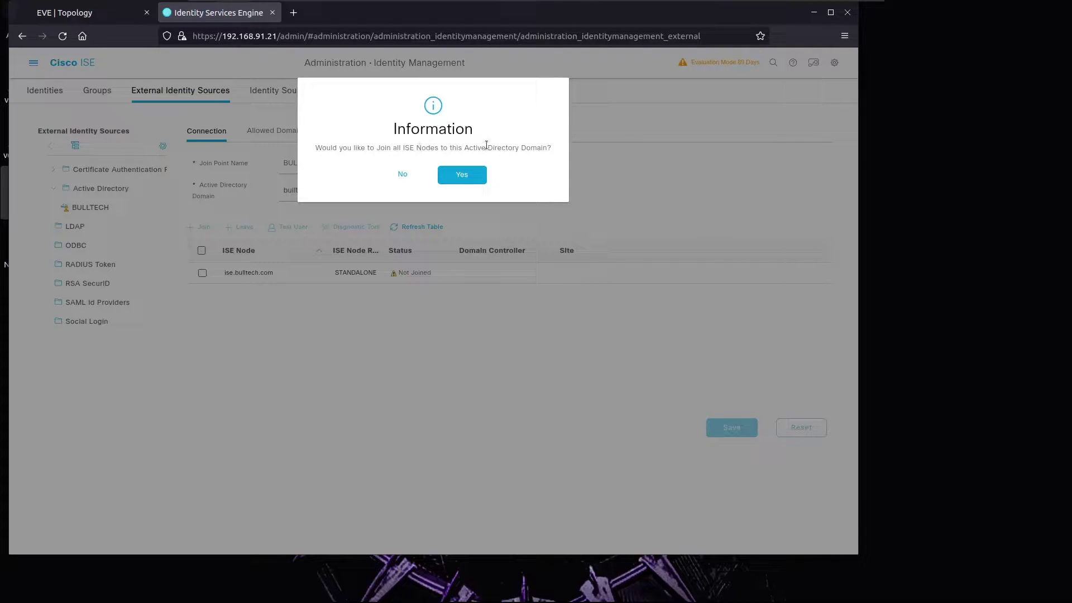
Join all ISE nodes to bulltech.com with stored AD administrator credentials, then close the status
left_click(474, 176)
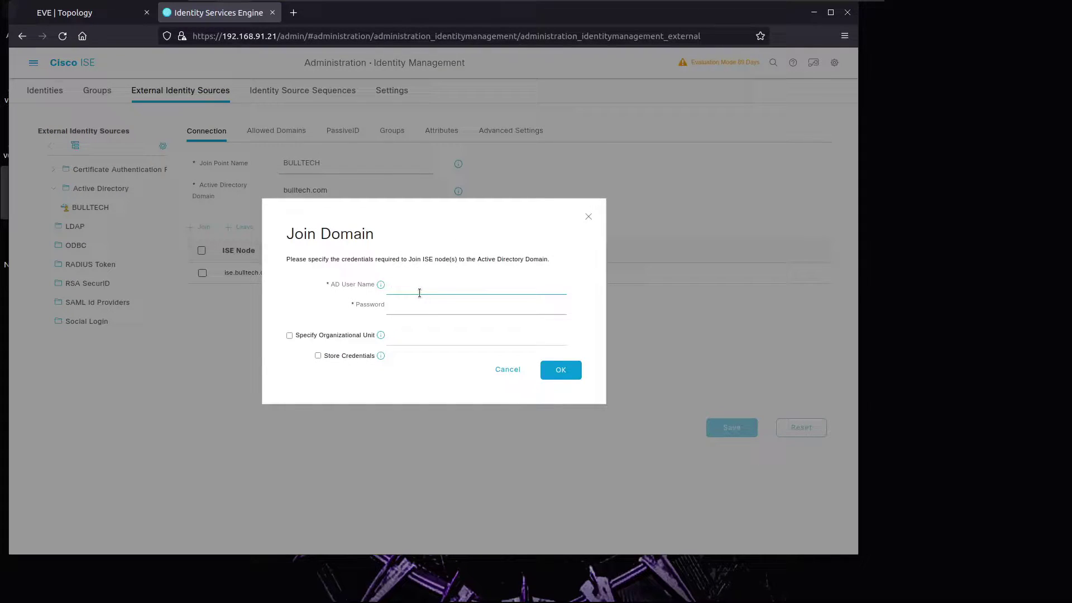
type("administrator")
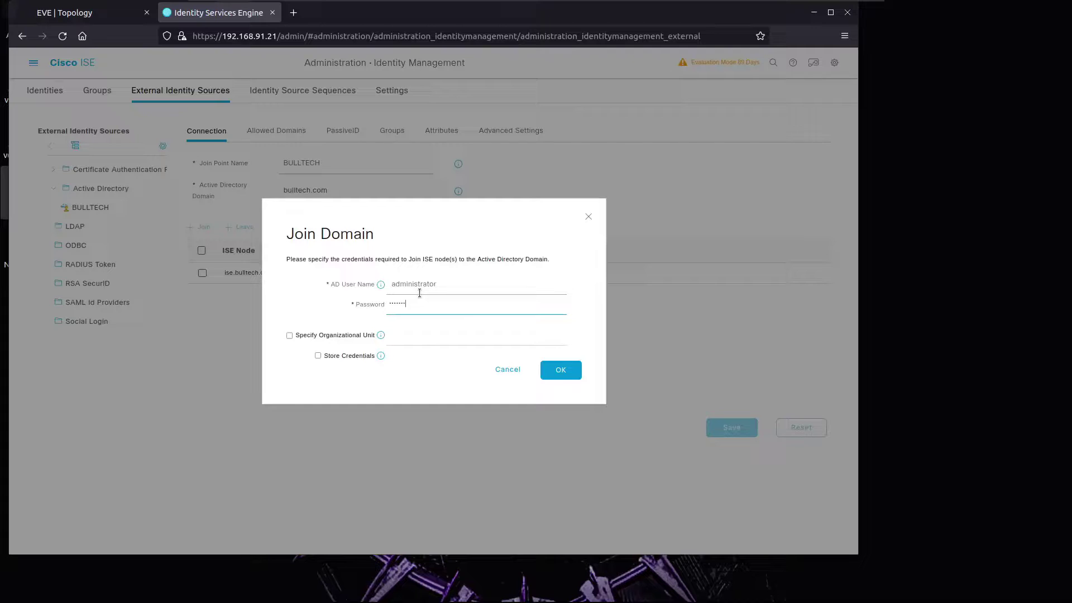
left_click(318, 355)
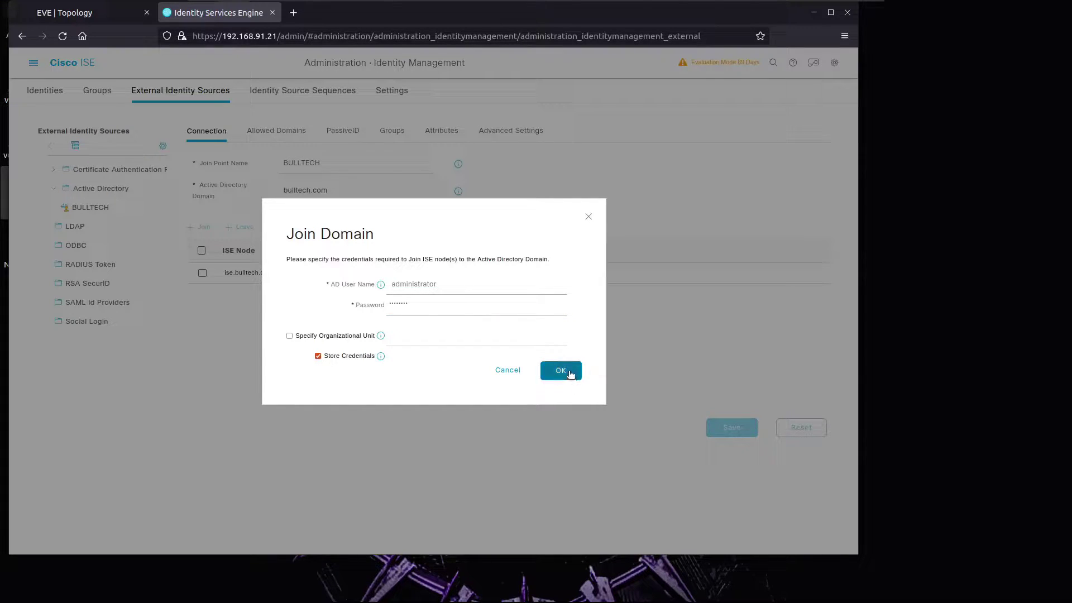
left_click(560, 370)
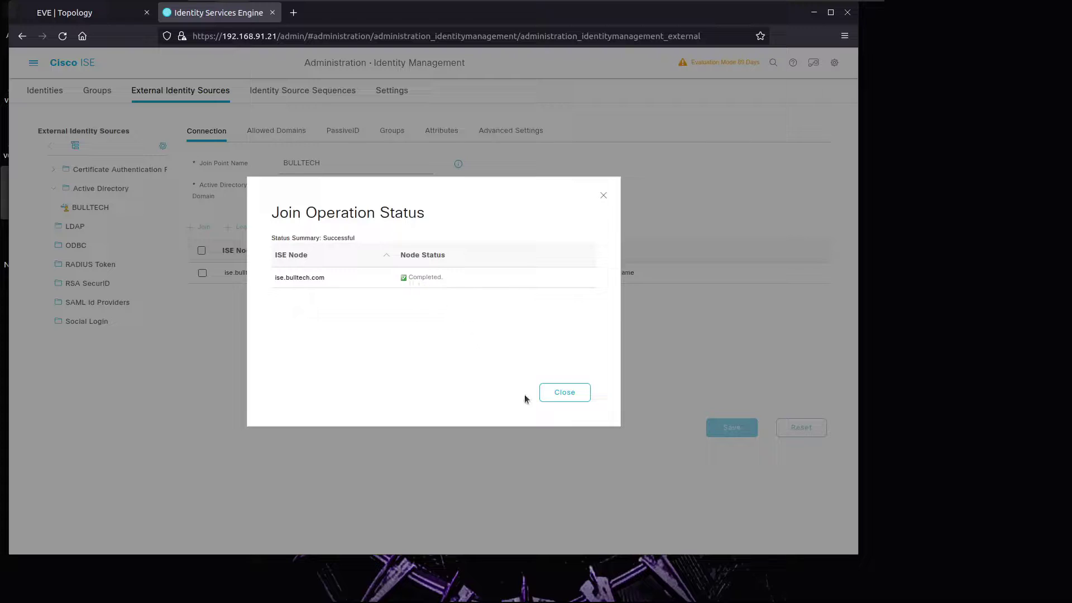
left_click(572, 400)
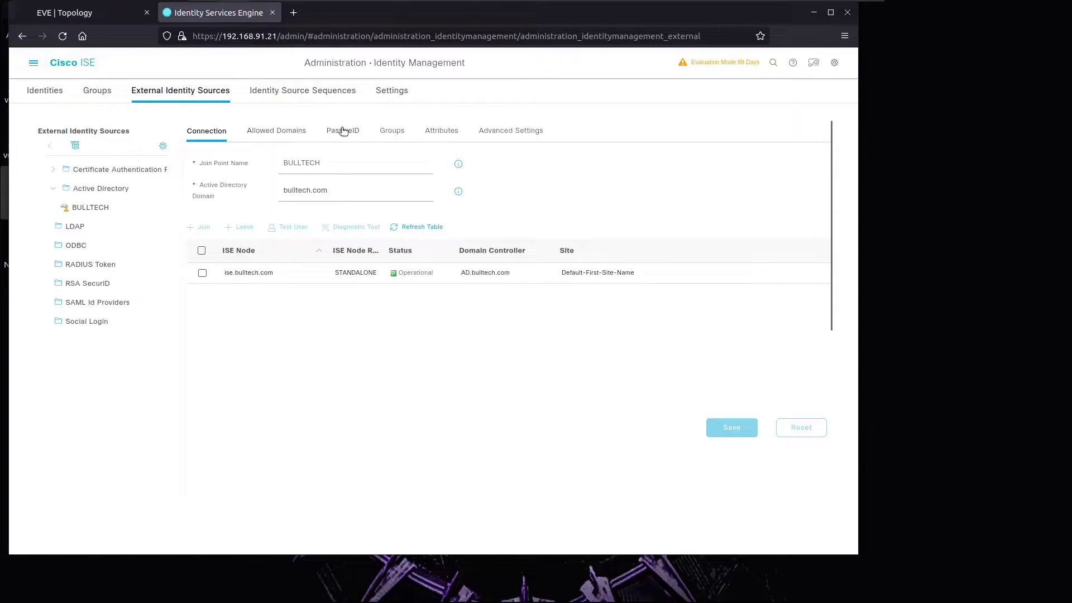
Retrieve the bulltech.com directory groups from the join point's Groups tab
left_click(390, 134)
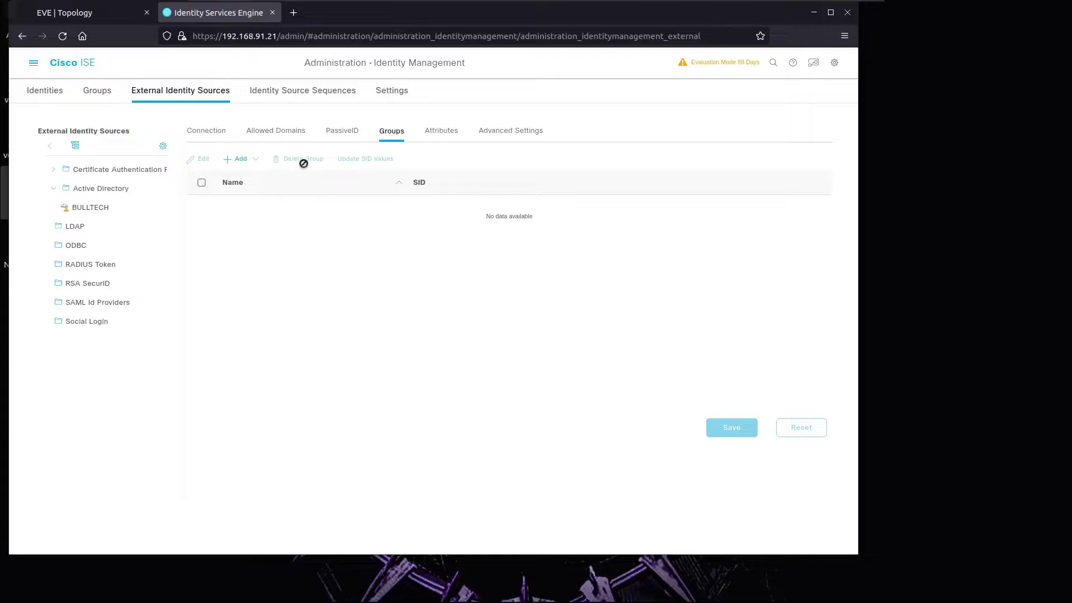
left_click(240, 162)
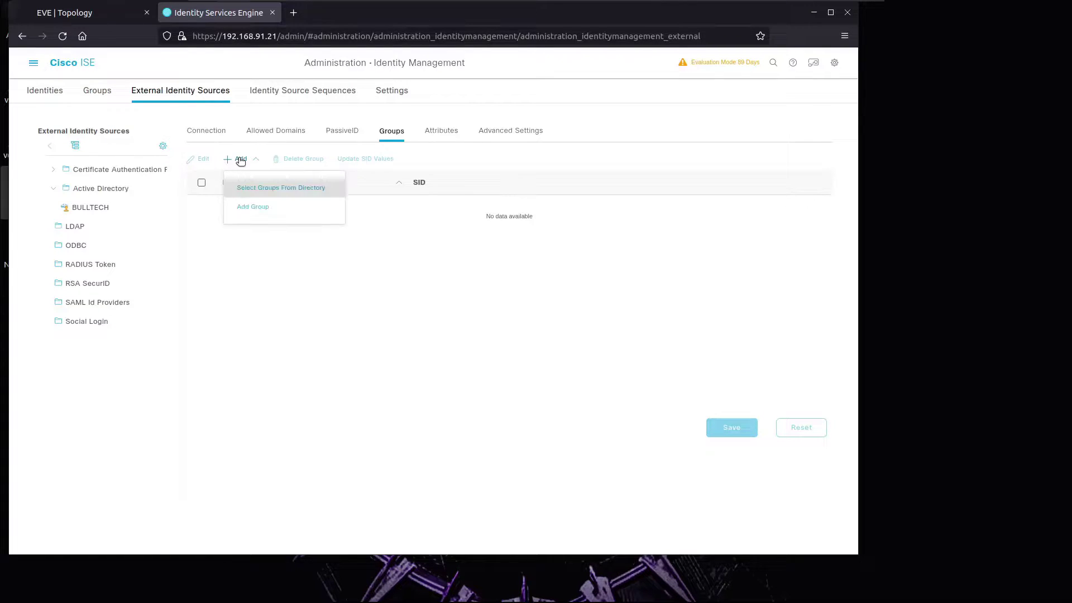
left_click(255, 186)
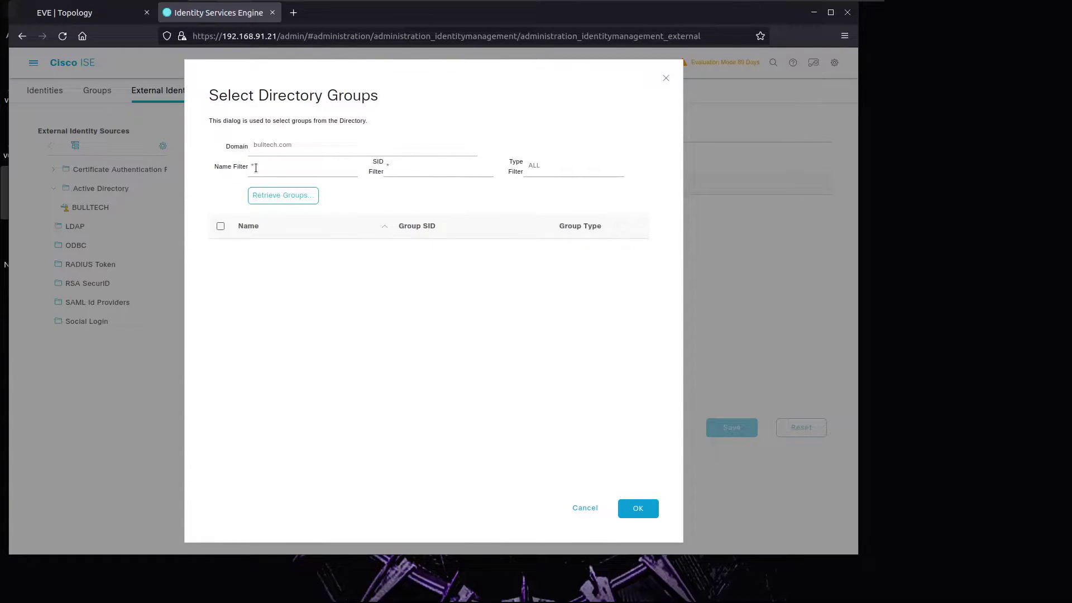
left_click(270, 197)
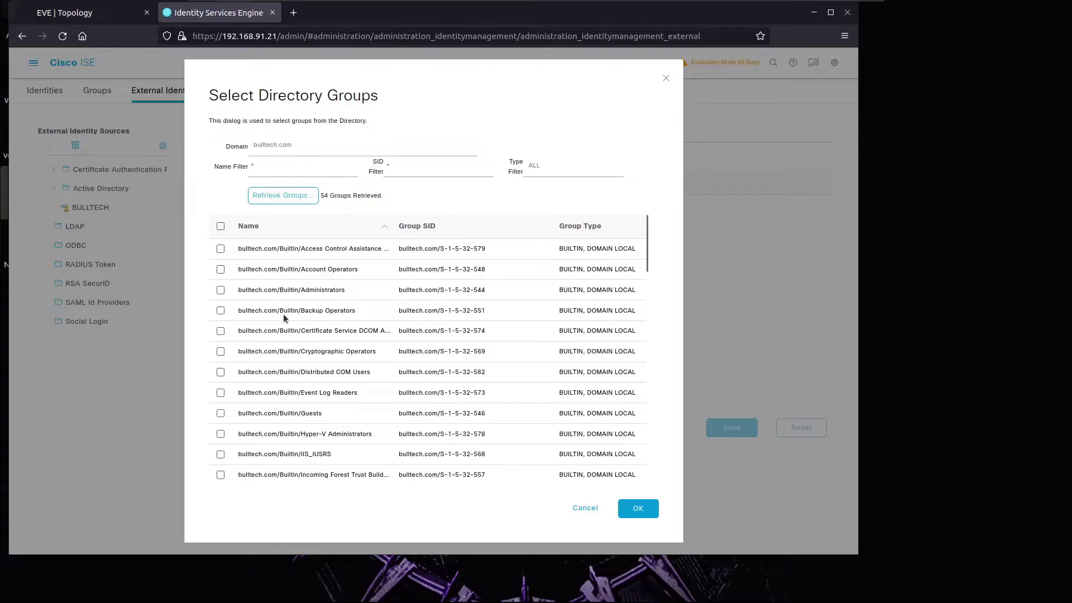
scroll(273, 426, "down", 5)
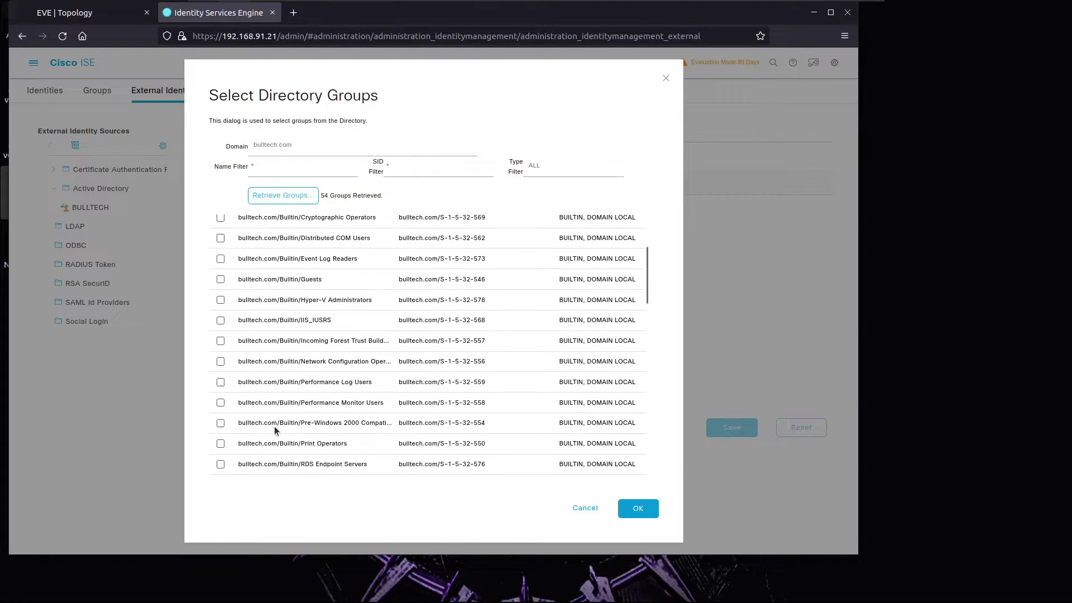
scroll(273, 426, "down", 5)
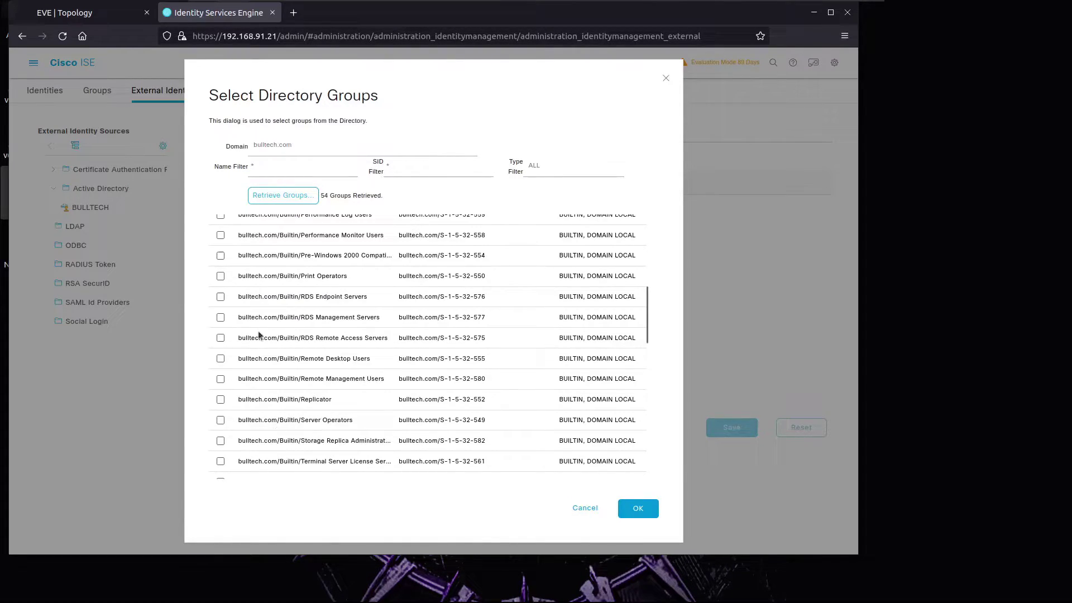
scroll(304, 322, "down", 6)
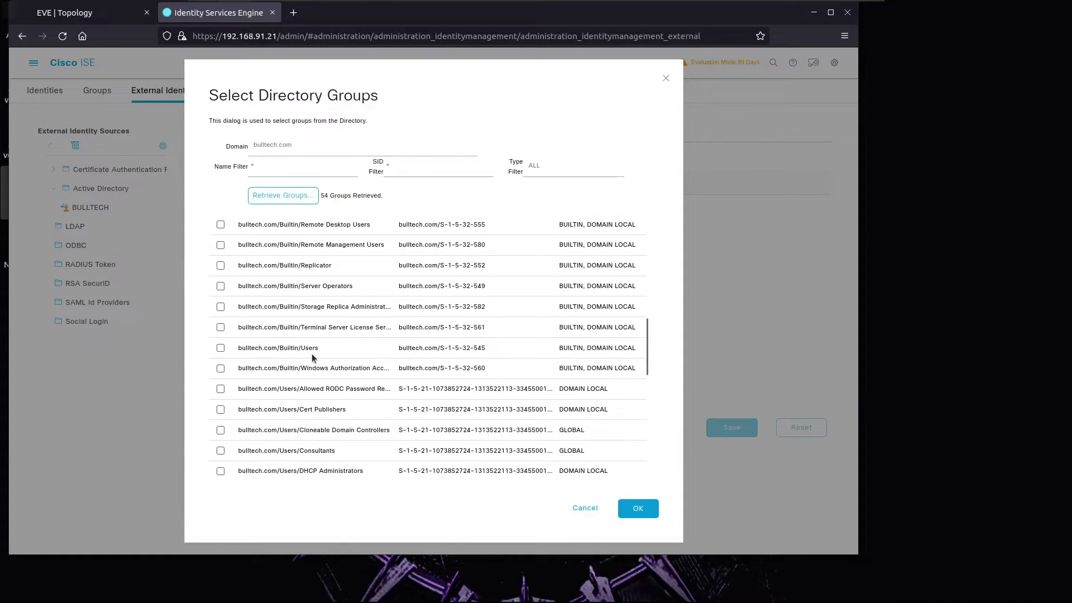
scroll(313, 358, "down", 5)
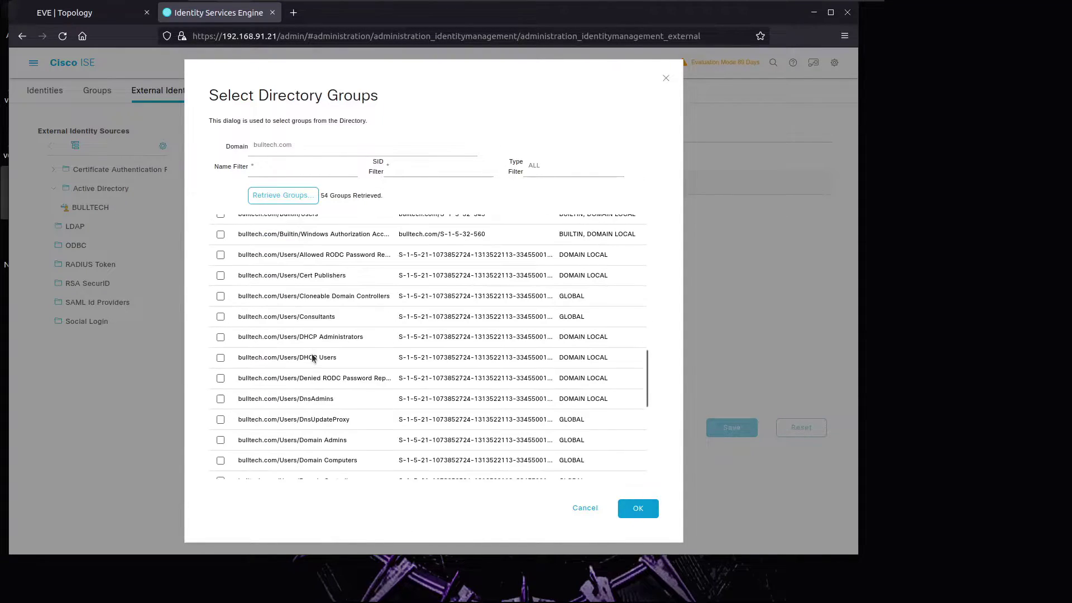
scroll(312, 354, "down", 4)
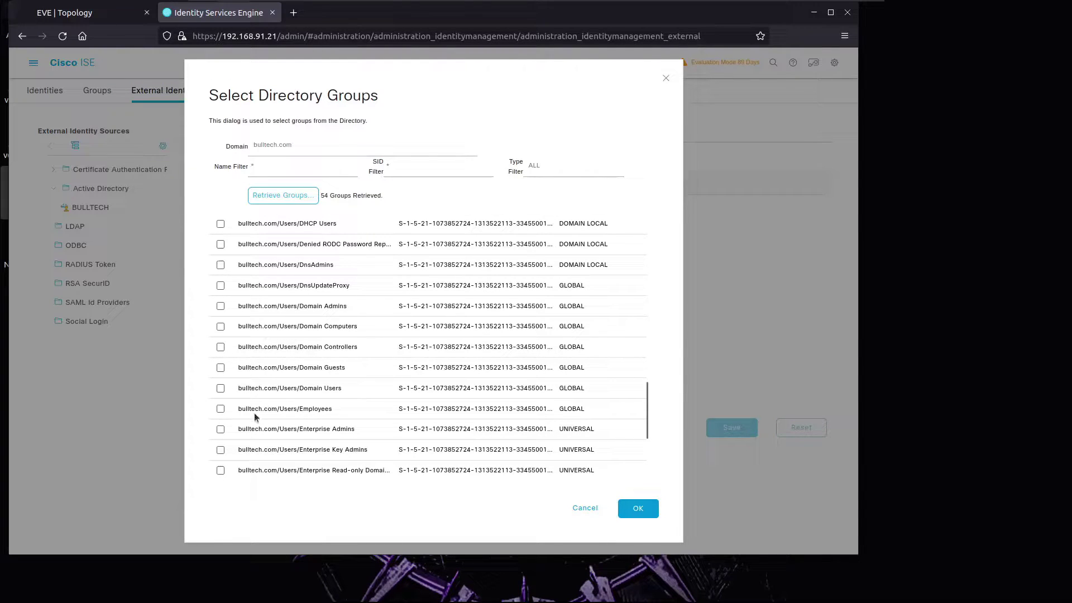
Add the Domain Users and IT groups to BULLTECH and save
left_click(221, 388)
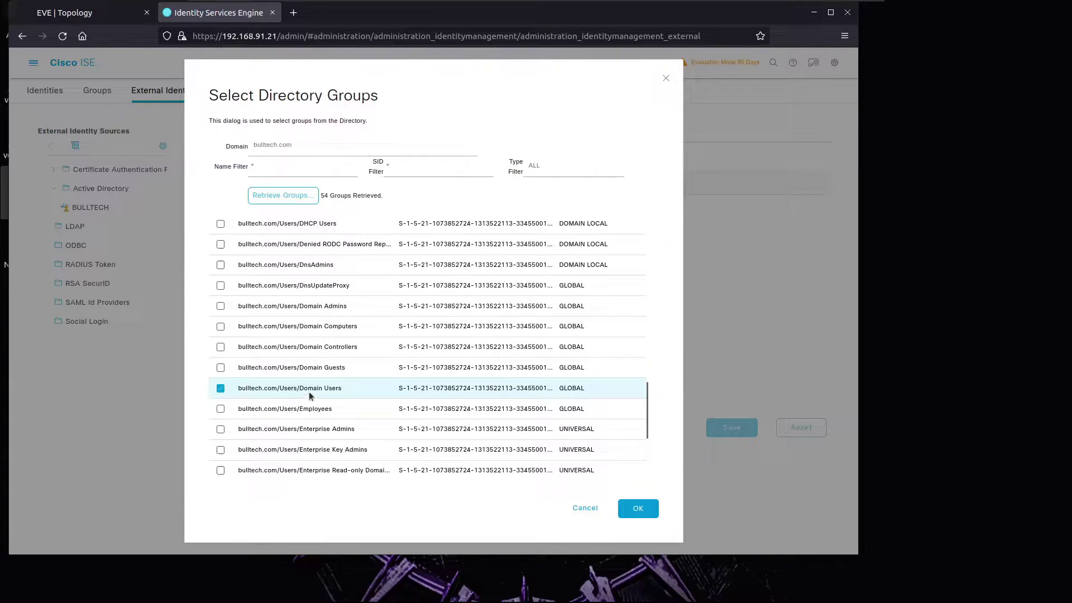
scroll(302, 396, "down", 2)
scroll(310, 394, "down", 2)
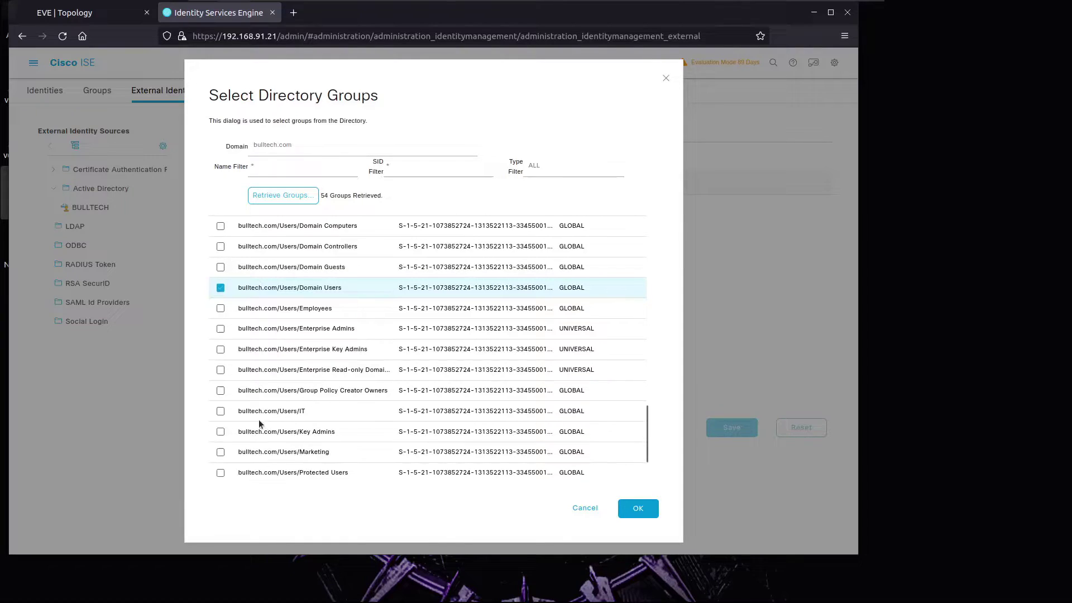
left_click(221, 412)
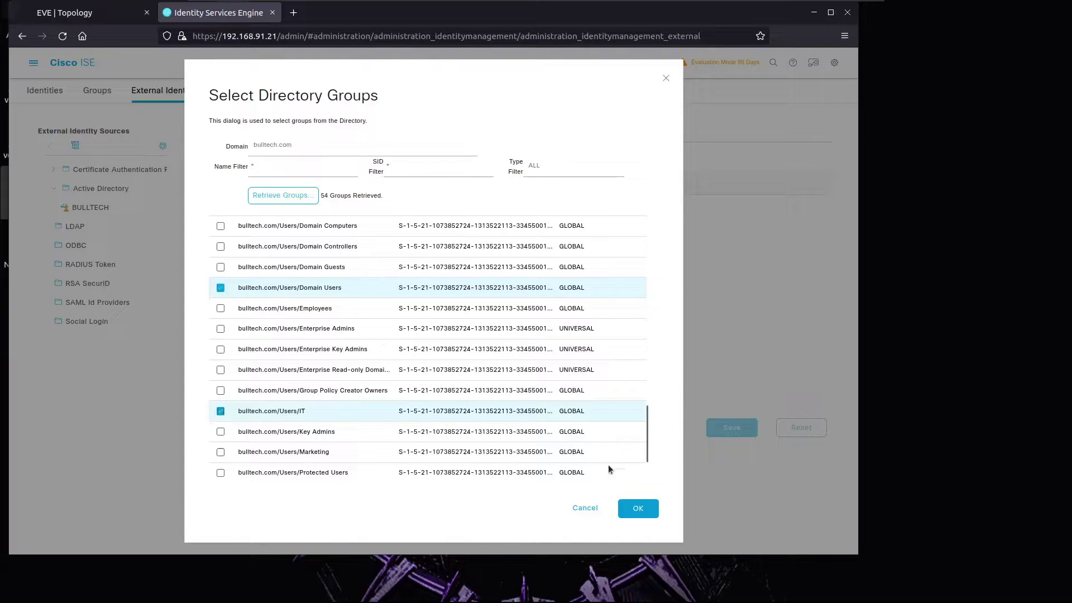
left_click(640, 507)
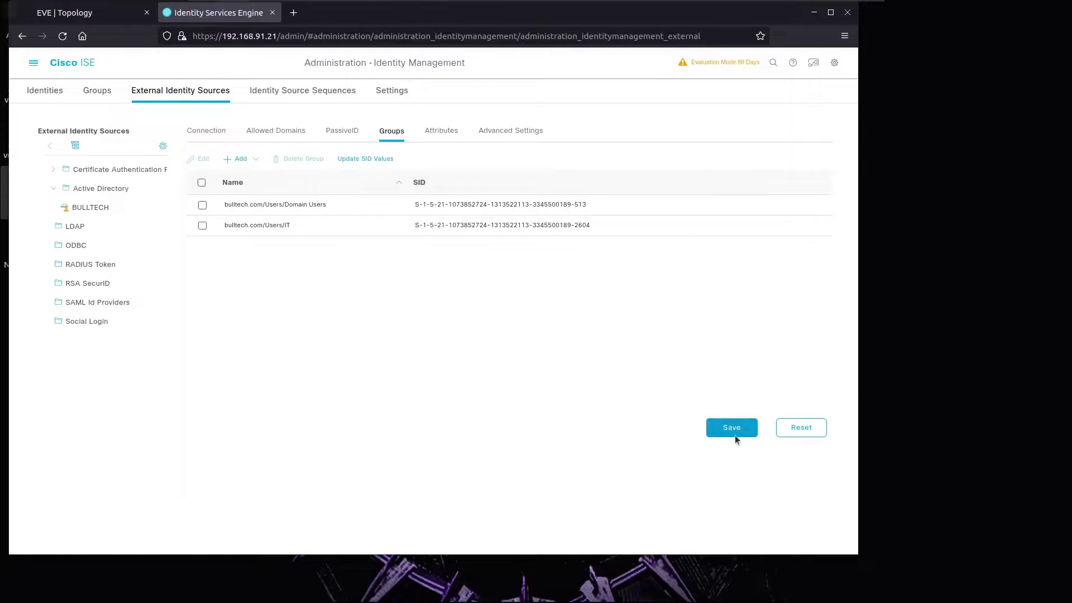
left_click(729, 425)
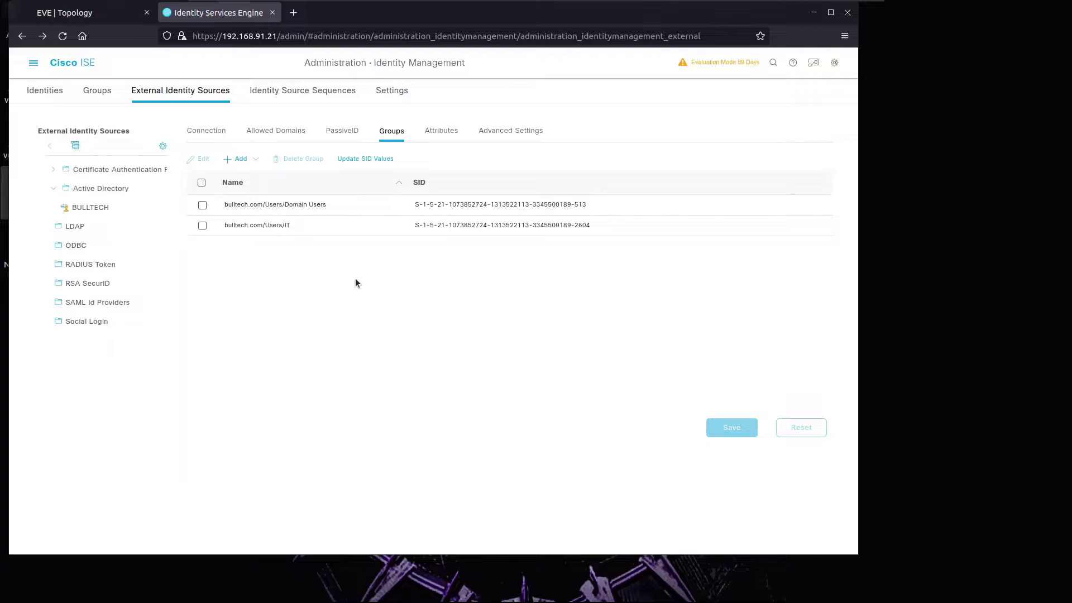
Glance at the EVE topology tab, then return to the ISE tab
left_click(64, 12)
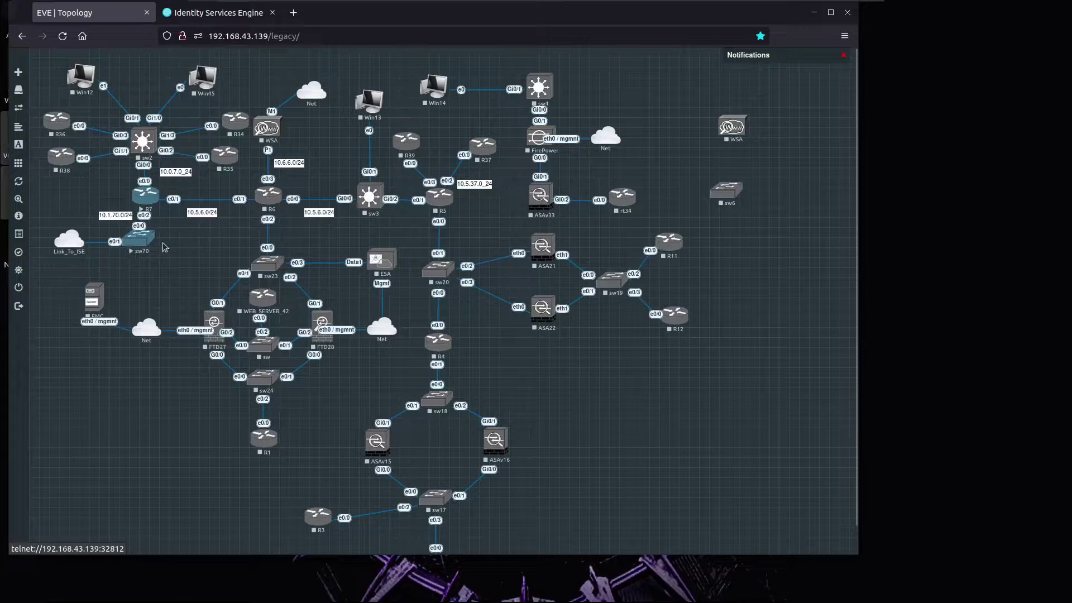
left_click(233, 18)
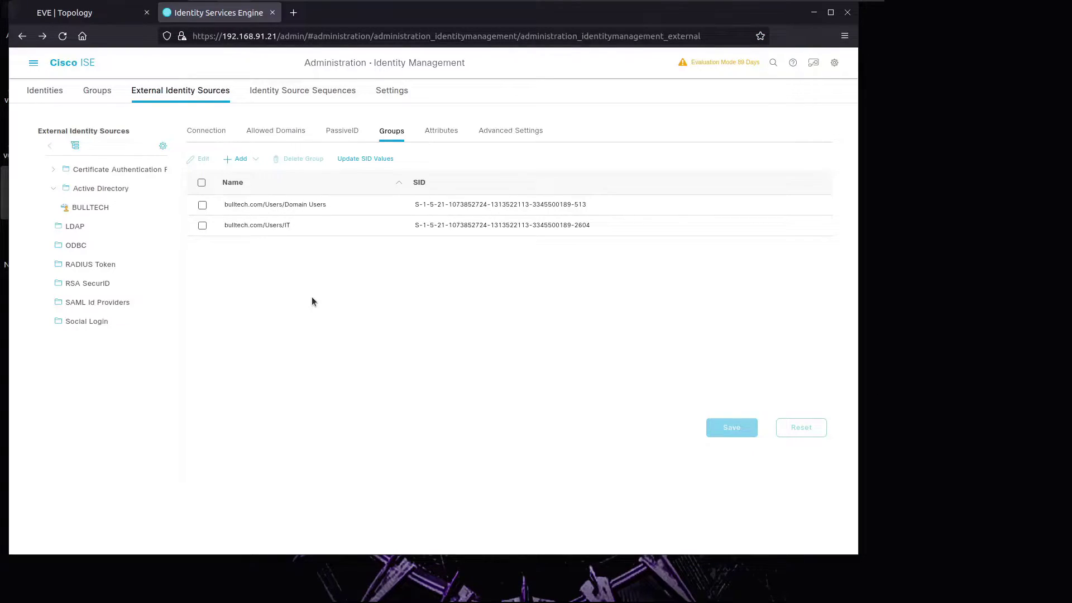
Save a new network device group SWITCHES with parent group All Device Types
left_click(33, 62)
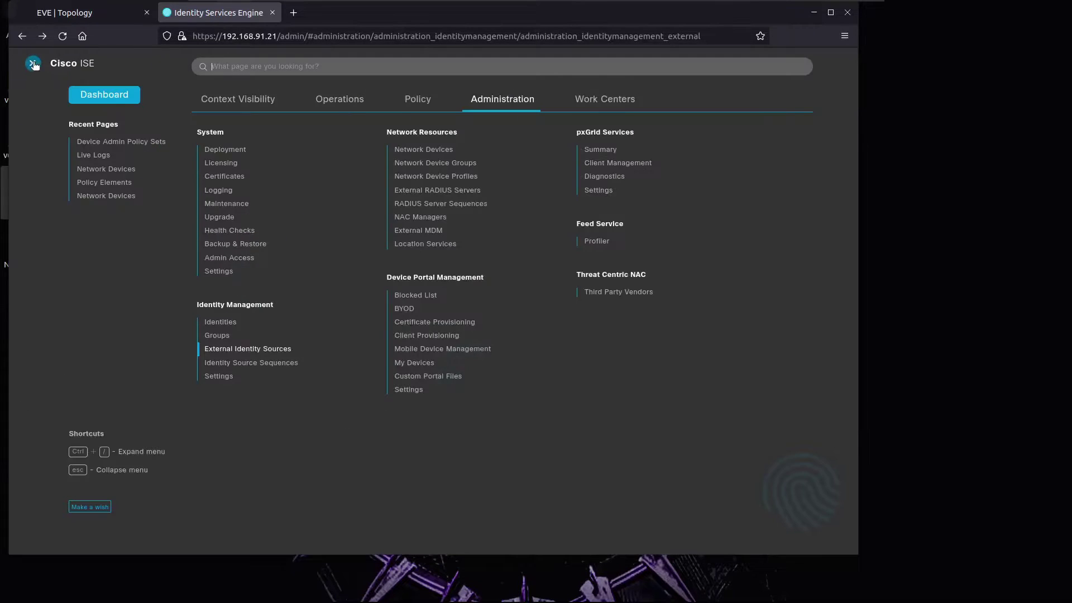
left_click(453, 161)
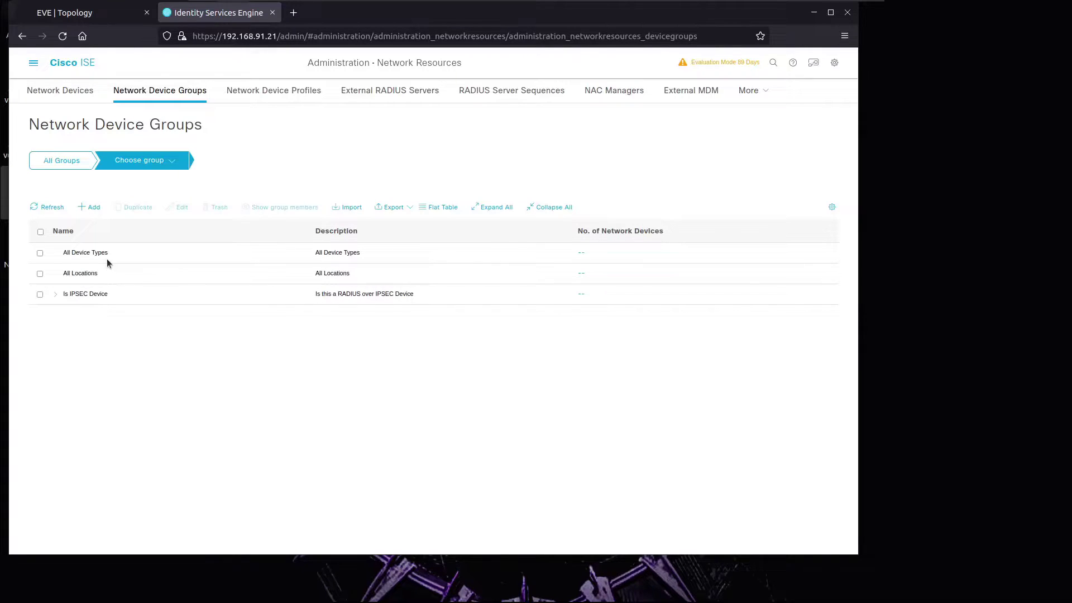
left_click(89, 207)
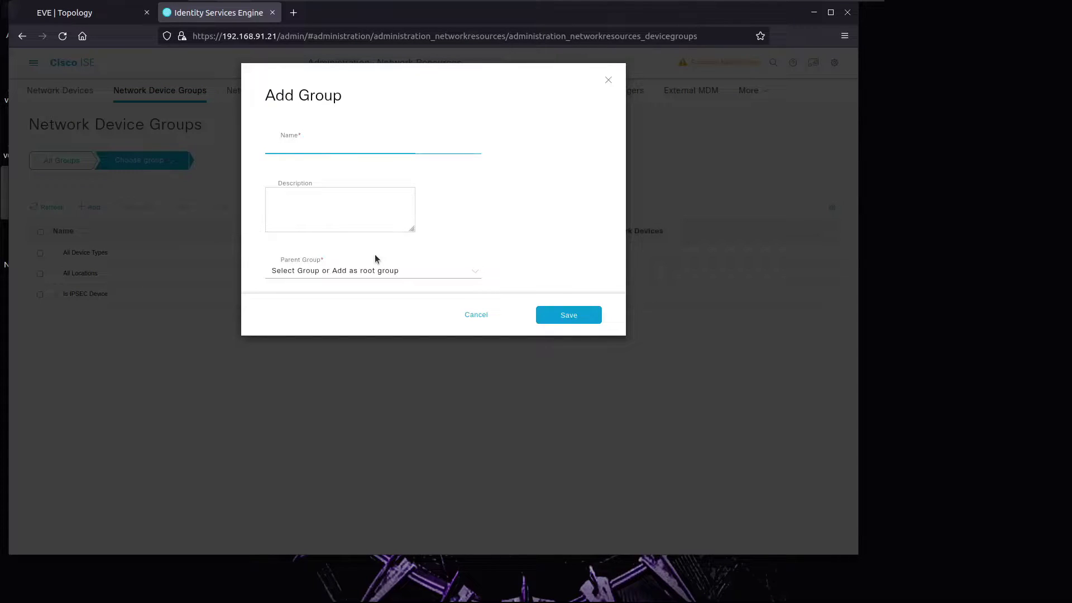
type("SWITCHES")
left_click(385, 274)
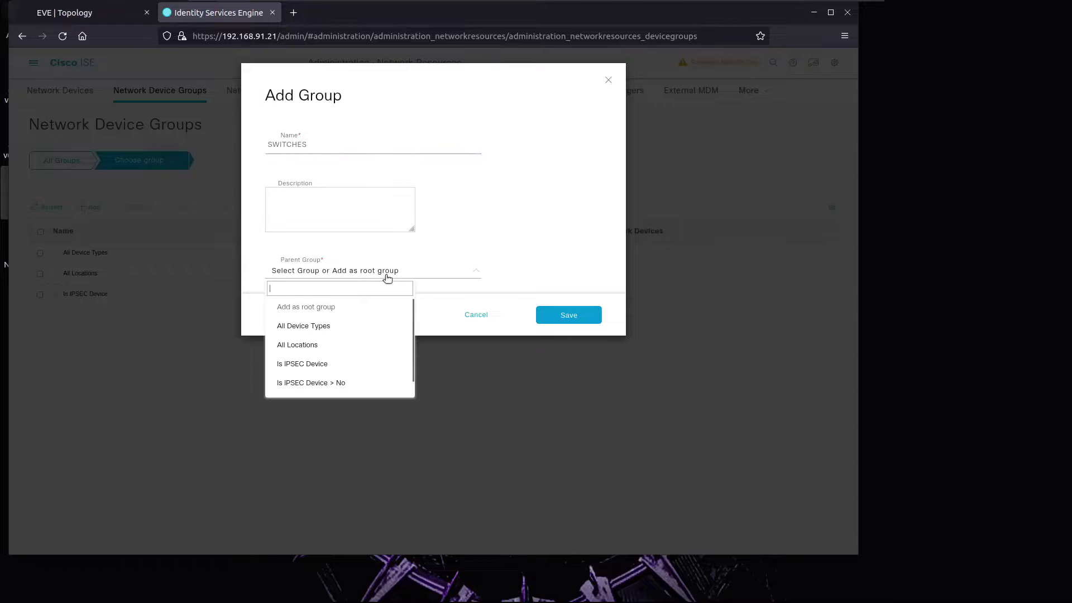
left_click(355, 327)
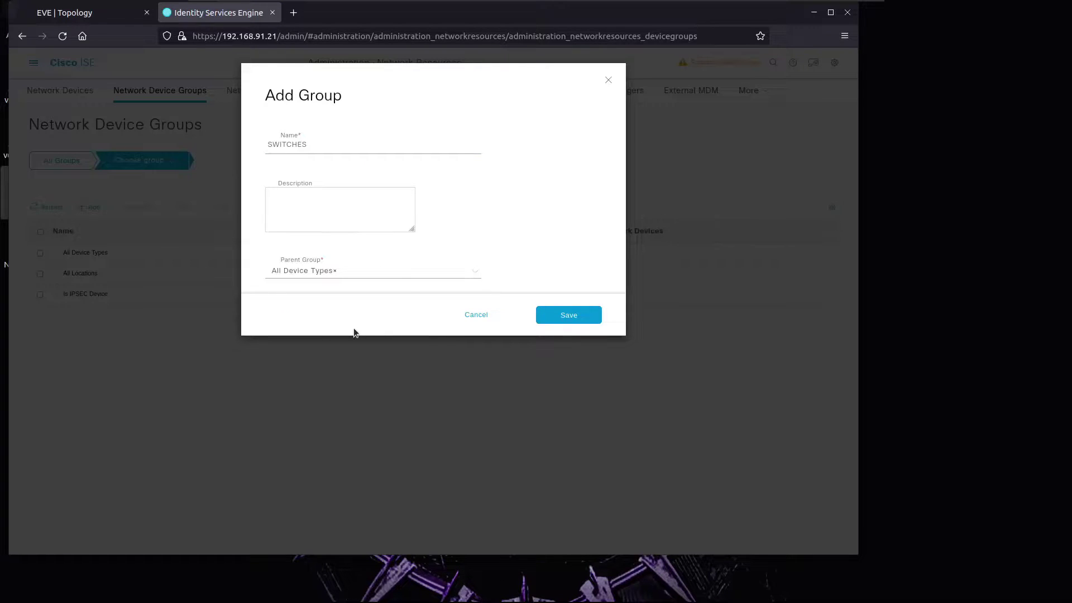
left_click(558, 316)
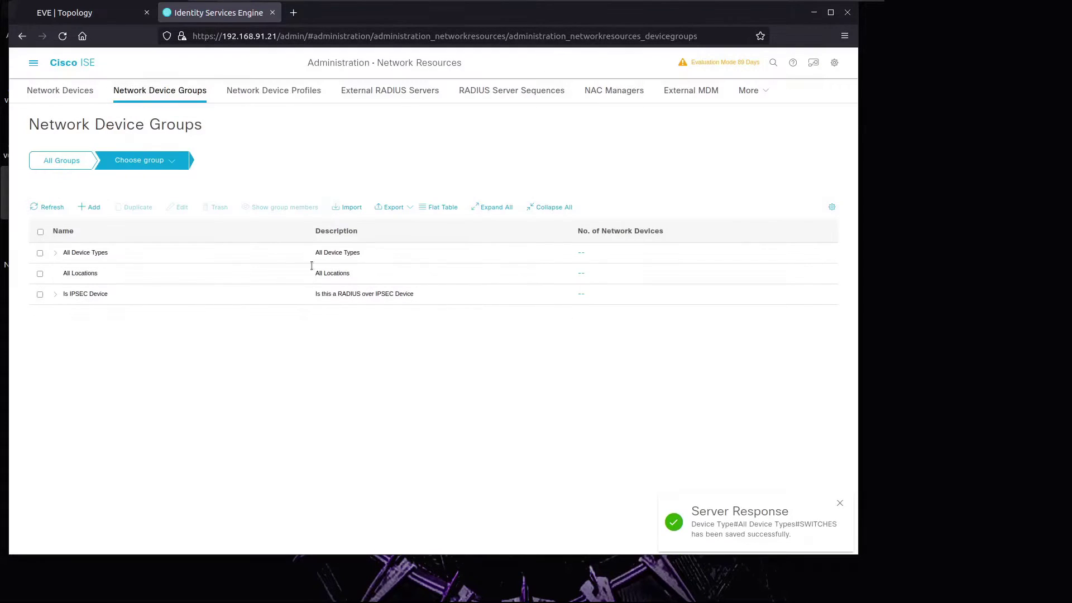
Start a new network device sw70 with IP 10.1.70.70 and device type SWITCHES
left_click(49, 89)
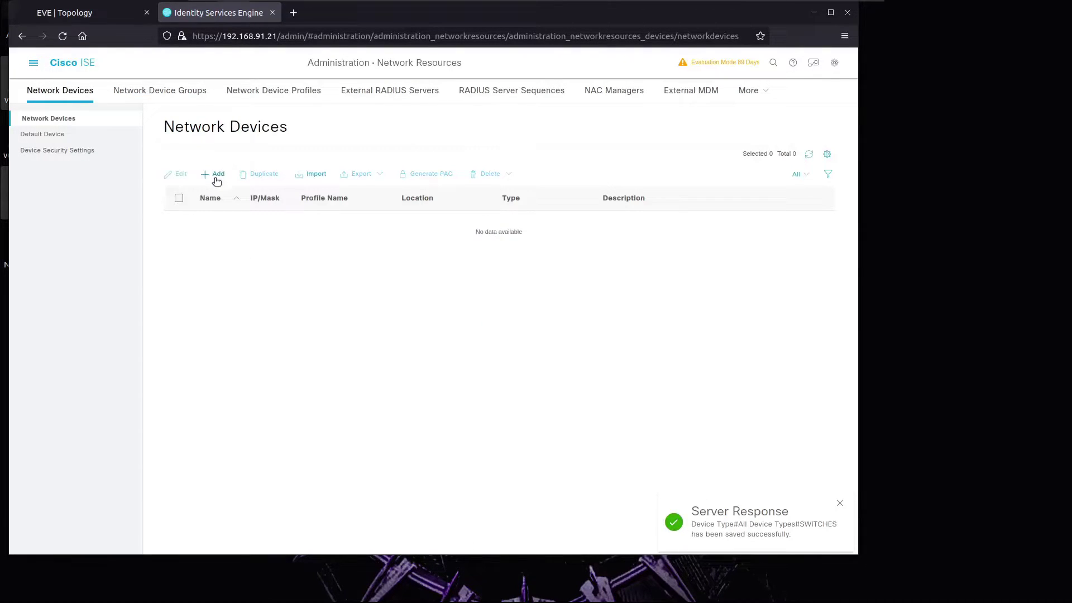
left_click(216, 177)
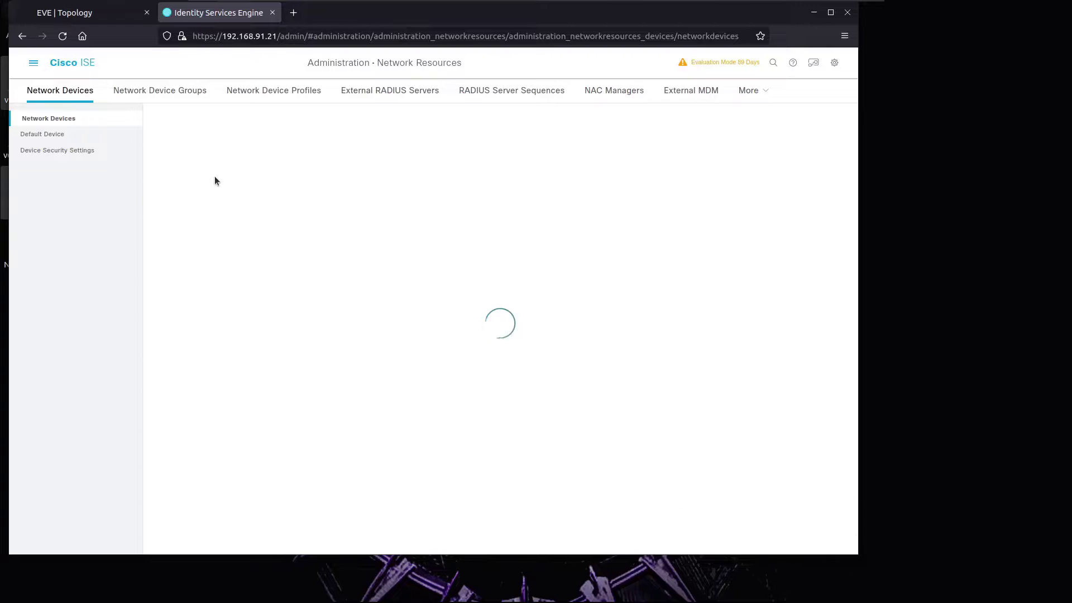
left_click(257, 163)
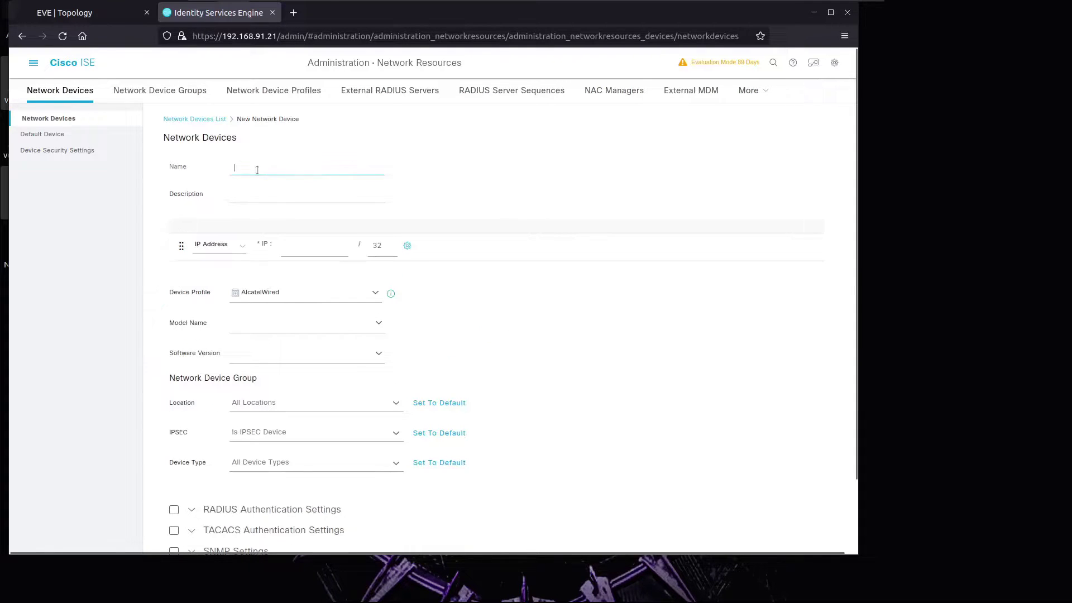
type("sw70")
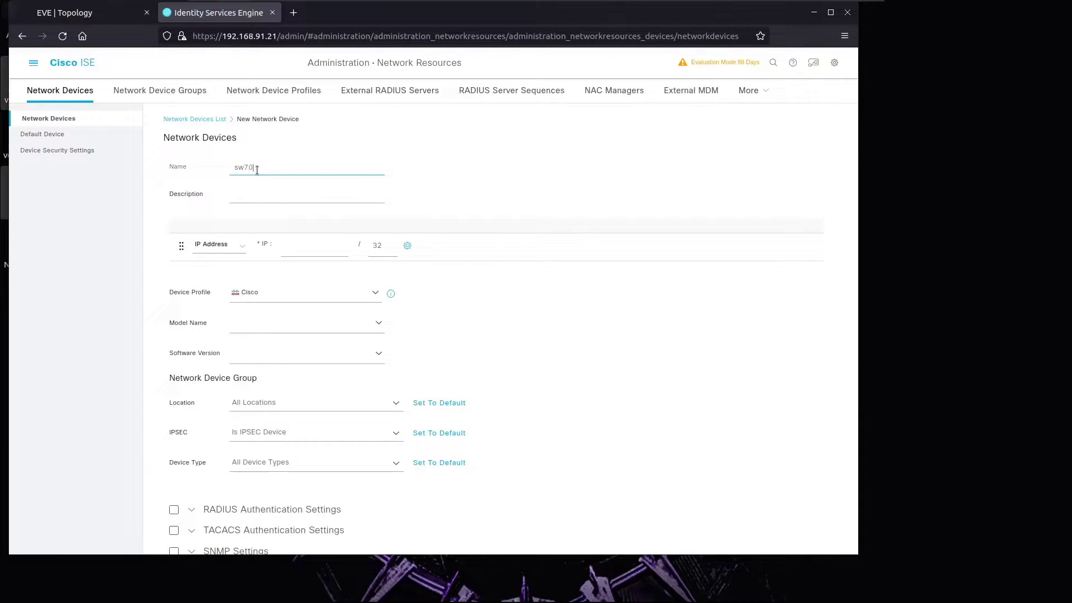
left_click(316, 248)
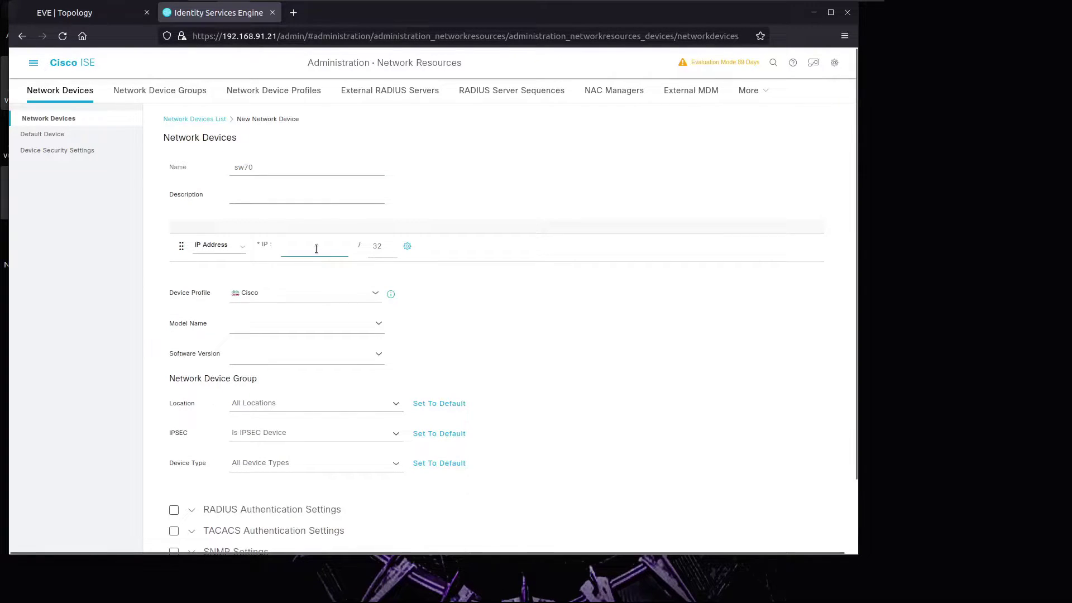
type("10")
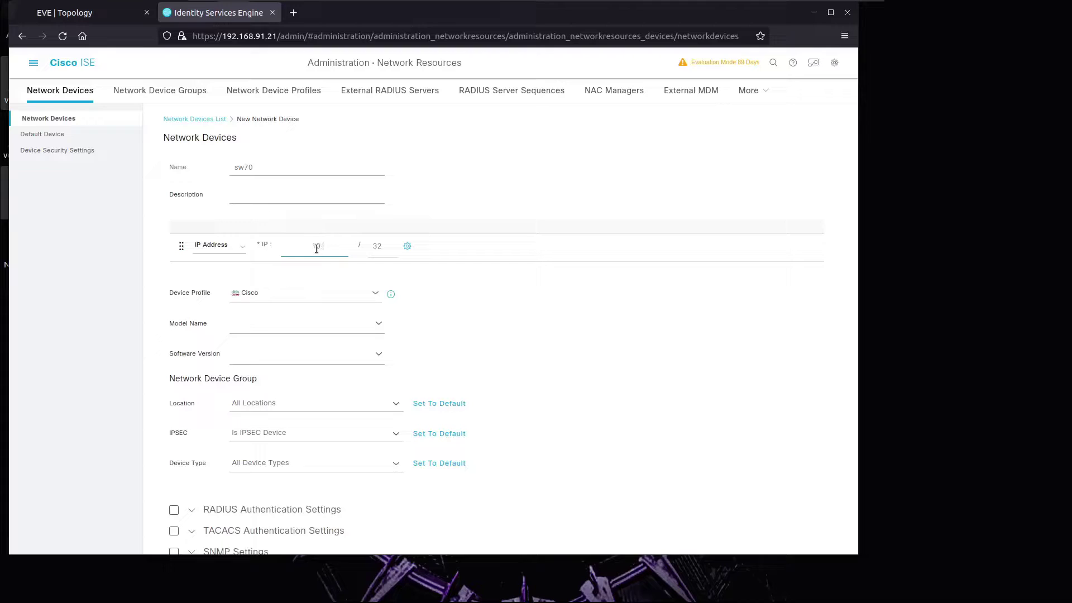
type(".1.70.70")
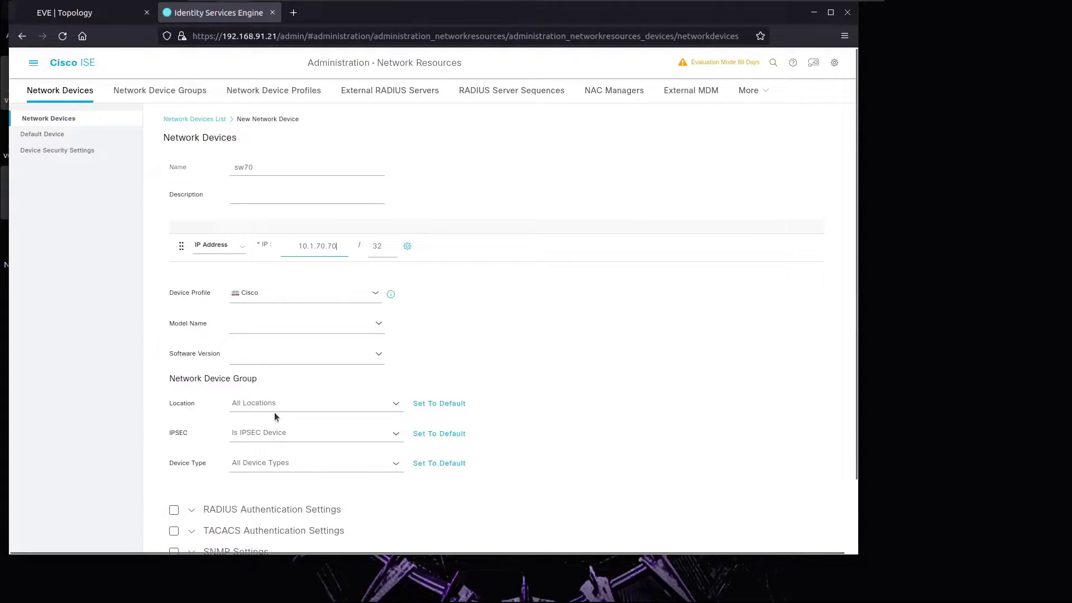
left_click(396, 463)
left_click(435, 344)
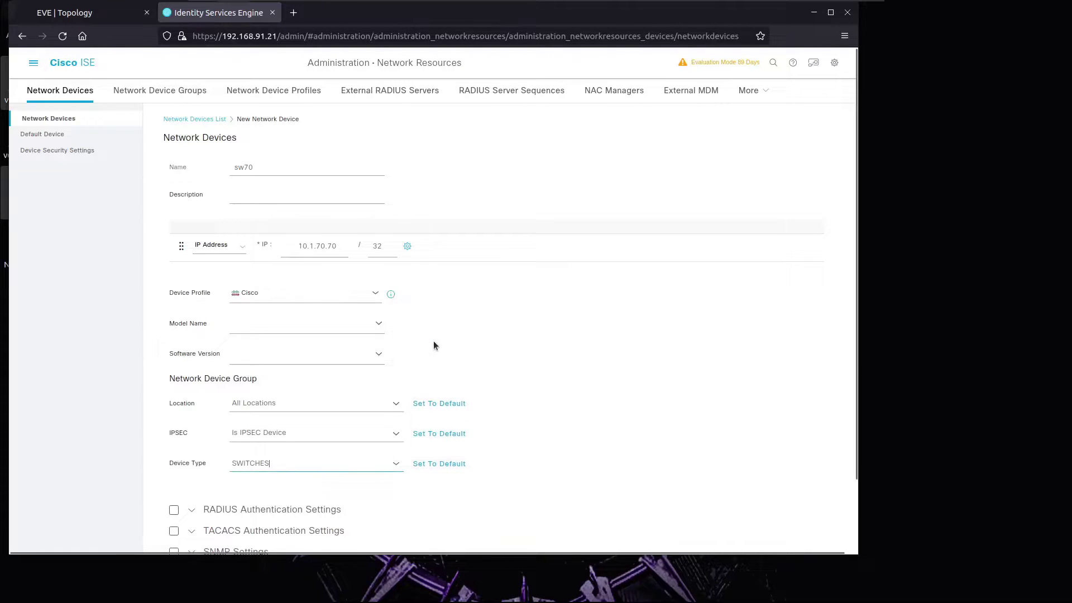
Enable TACACS authentication with a shared secret and submit the sw70 device
scroll(433, 342, "down", 3)
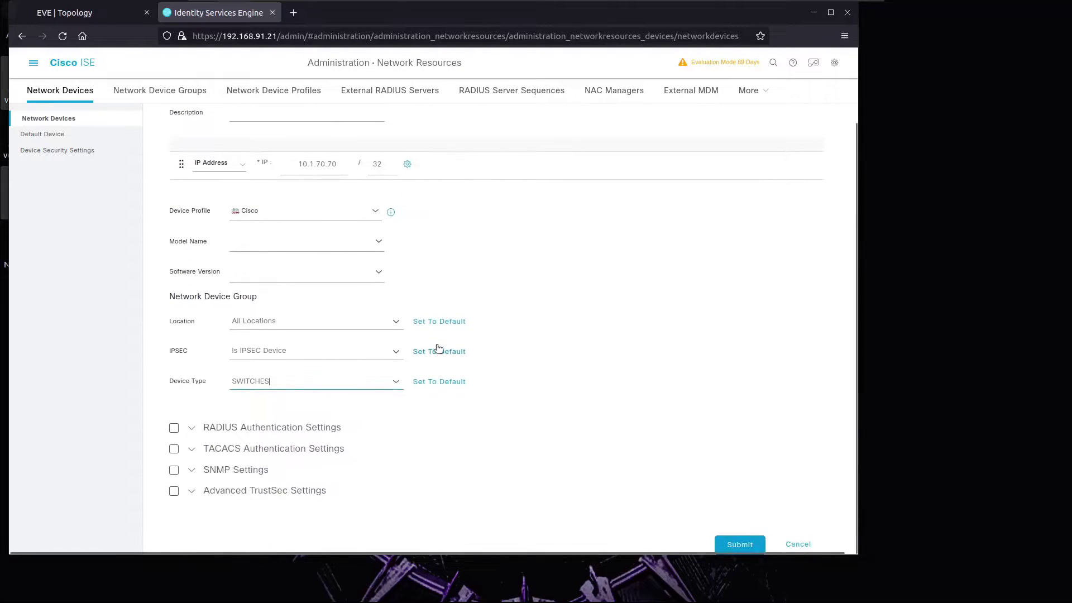
left_click(174, 449)
left_click(251, 476)
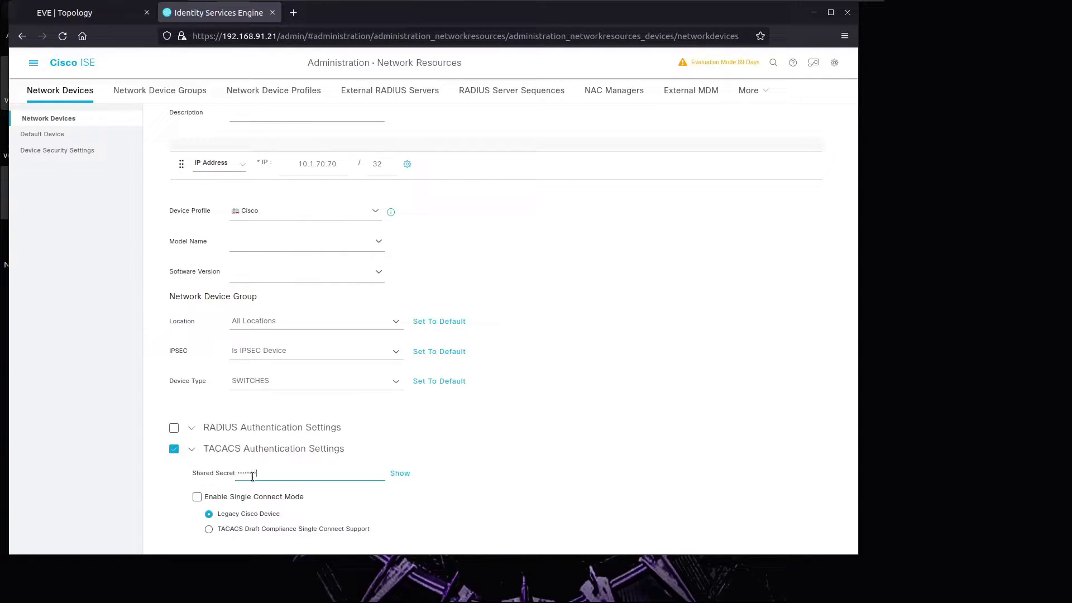
left_click(402, 474)
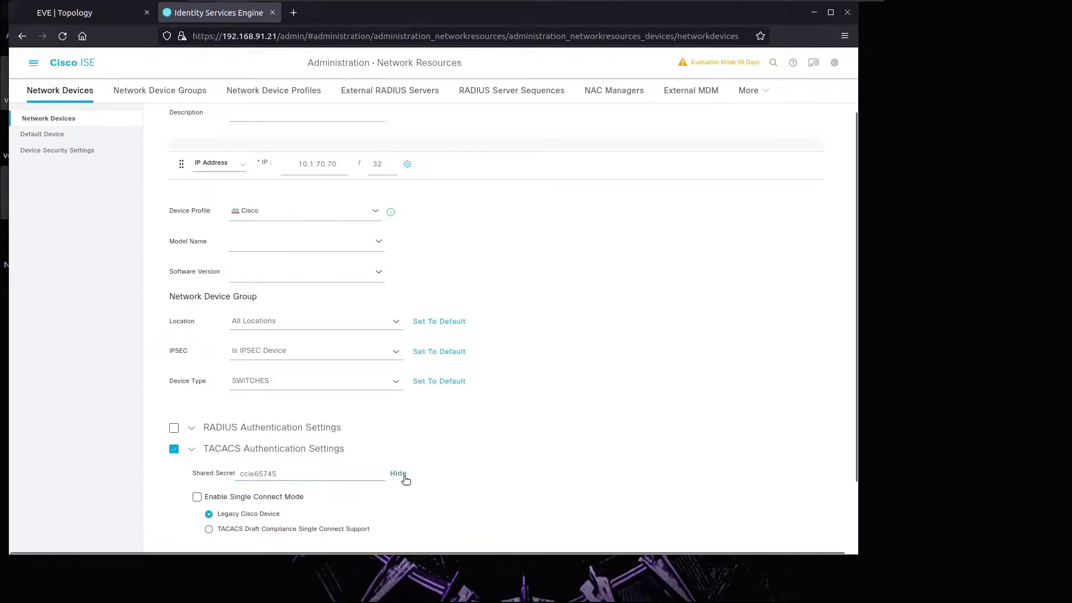
scroll(264, 479, "down", 2)
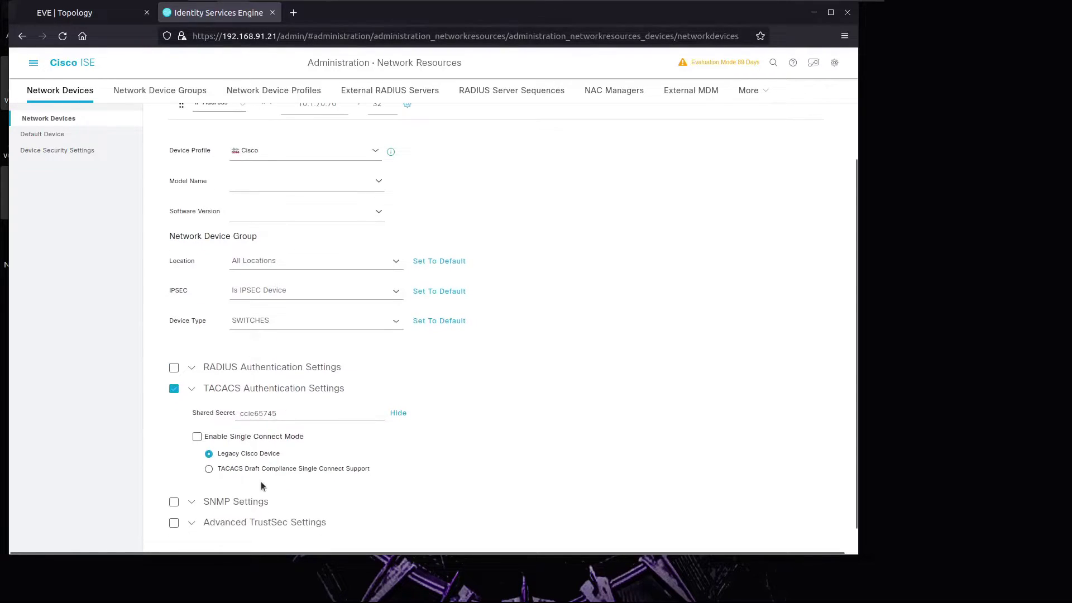
scroll(327, 449, "down", 1)
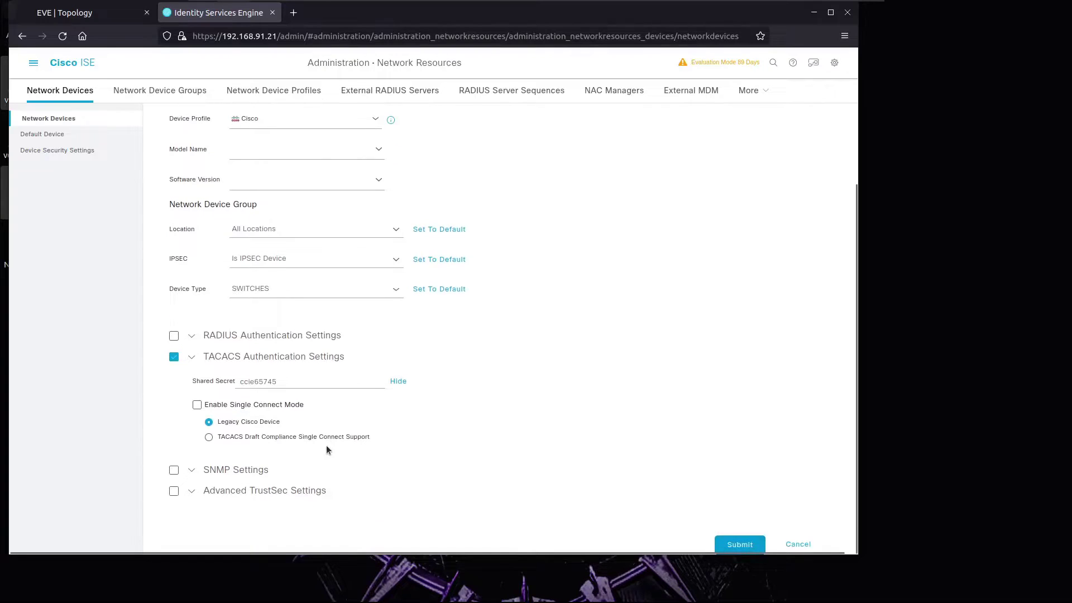
scroll(405, 448, "up", 3)
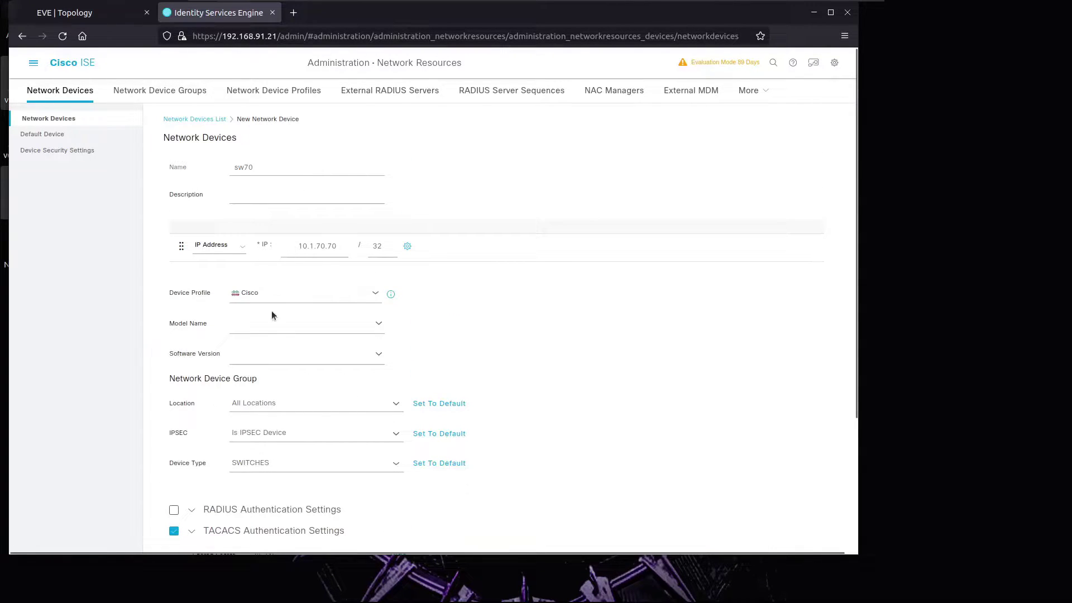
scroll(295, 468, "down", 3)
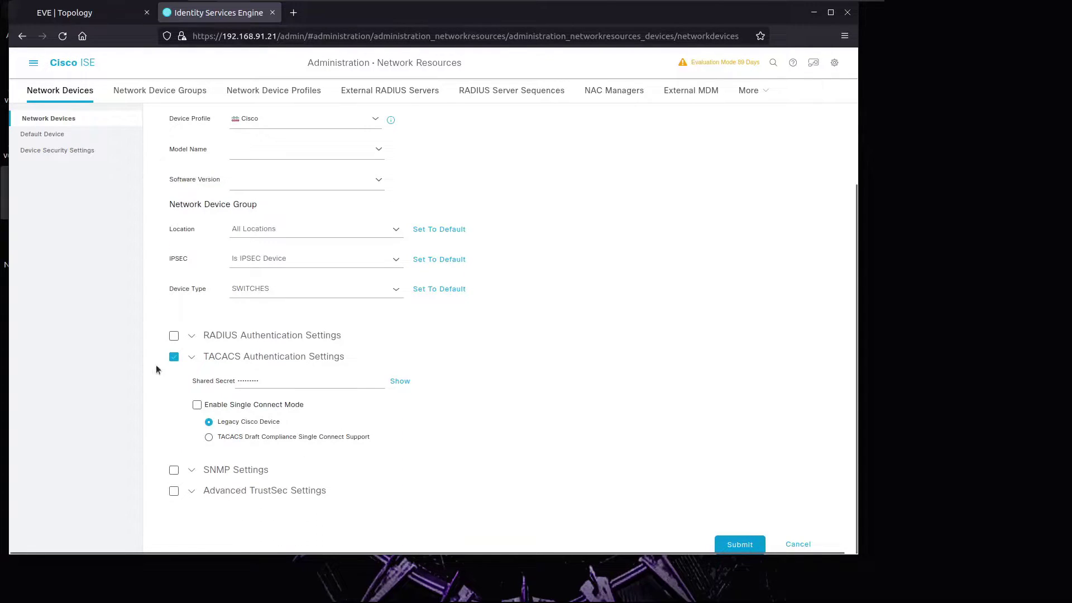
left_click(725, 544)
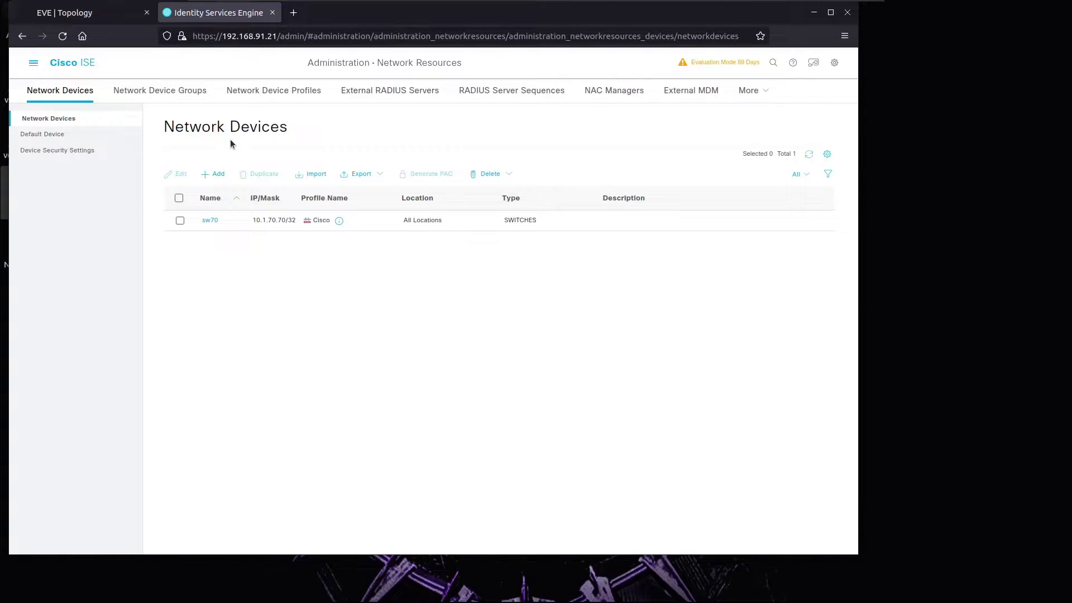
Go to Administration > System > Deployment and permanently dismiss the standalone-node notice
left_click(34, 62)
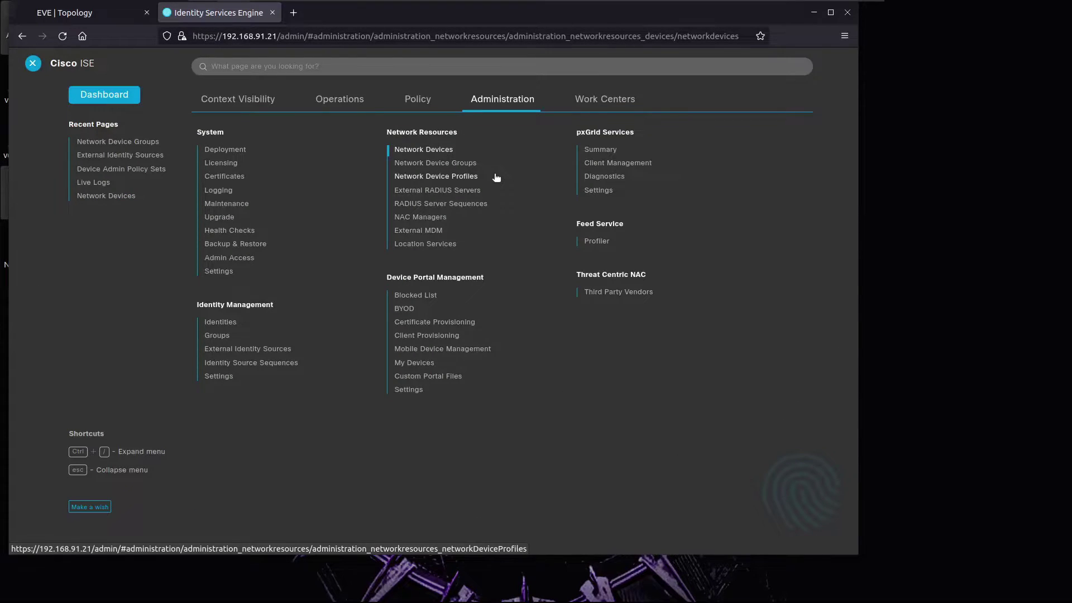
left_click(599, 104)
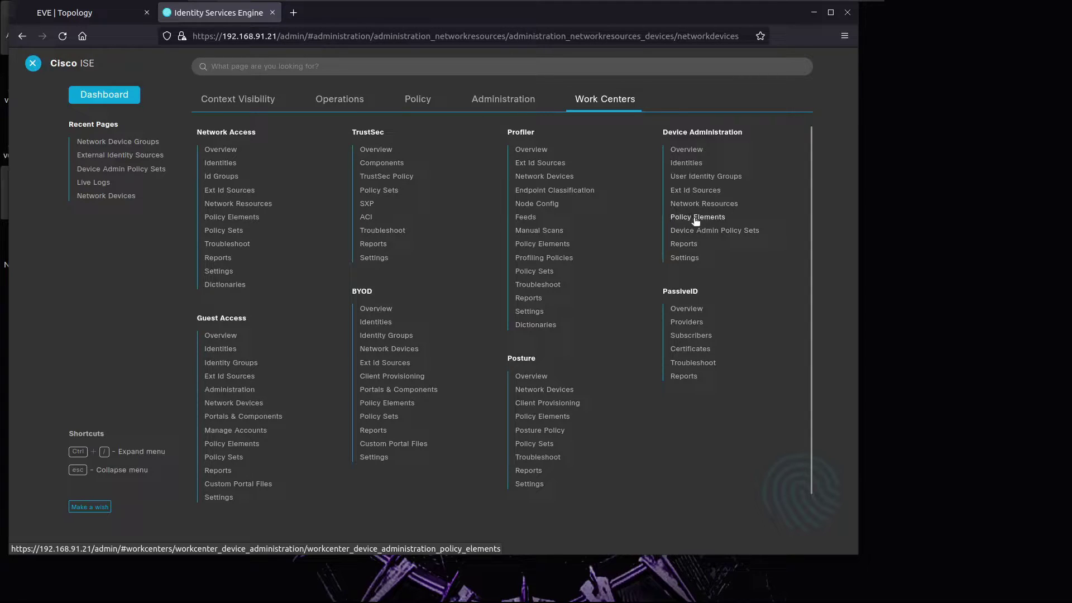
left_click(505, 101)
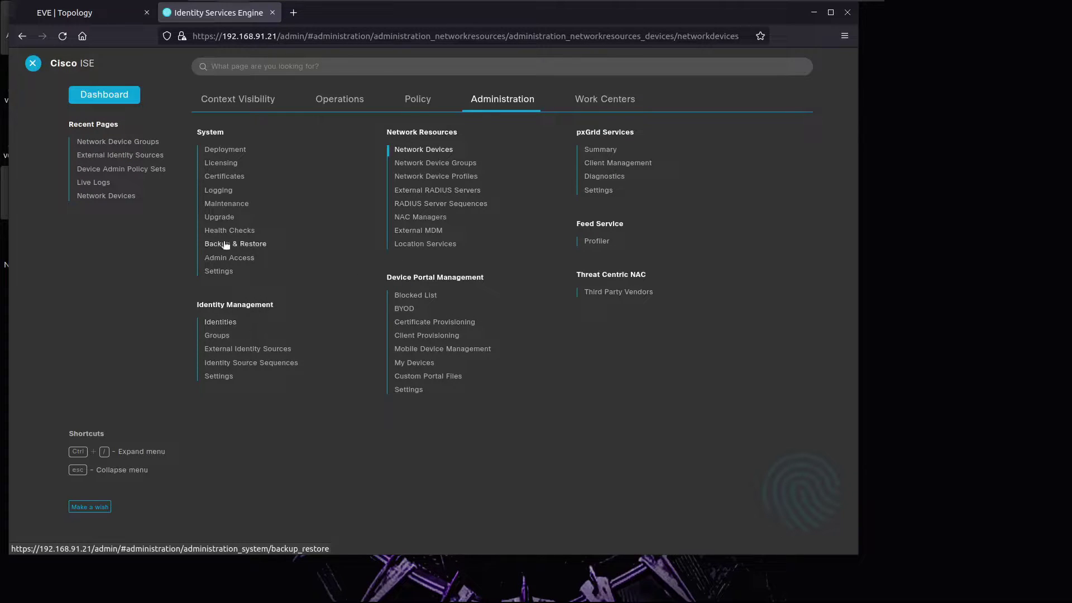
left_click(217, 151)
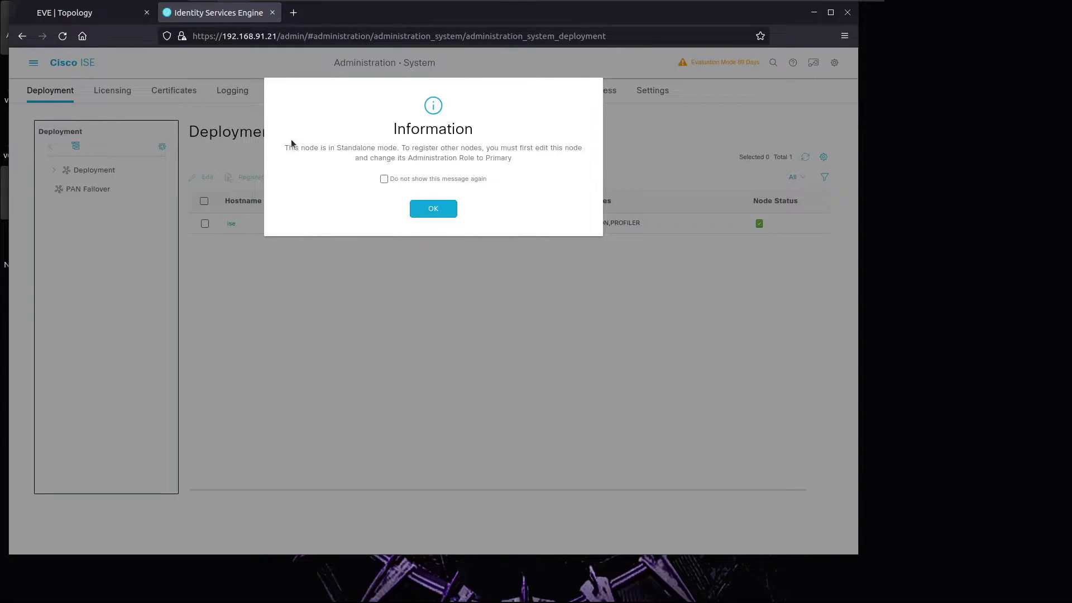
left_click(397, 179)
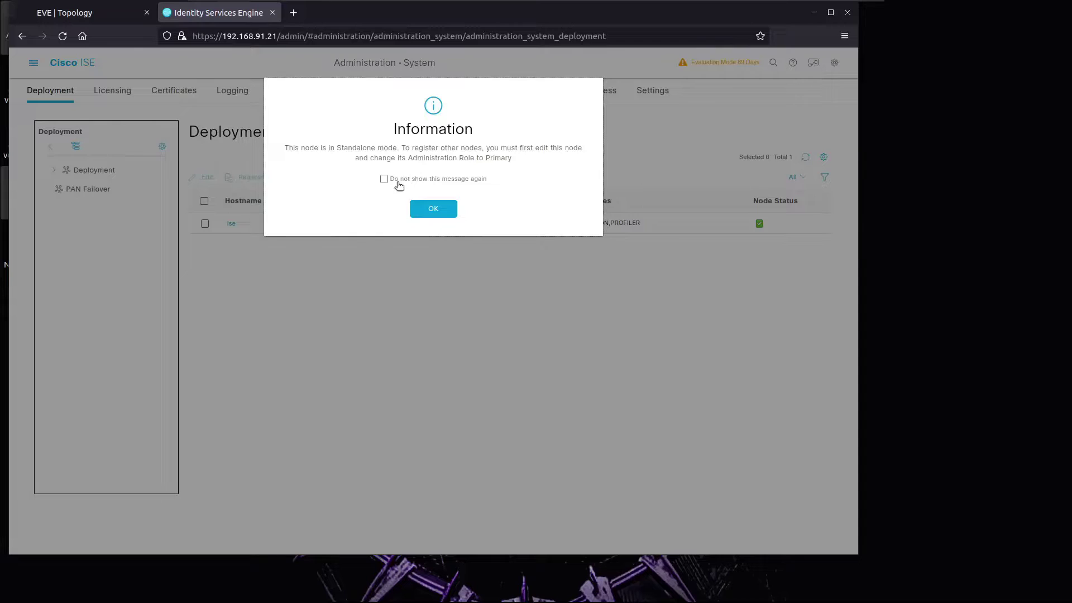
left_click(428, 209)
Turn on Device Admin Service for the ise node, accept the TACACS+ warning, and save
left_click(232, 224)
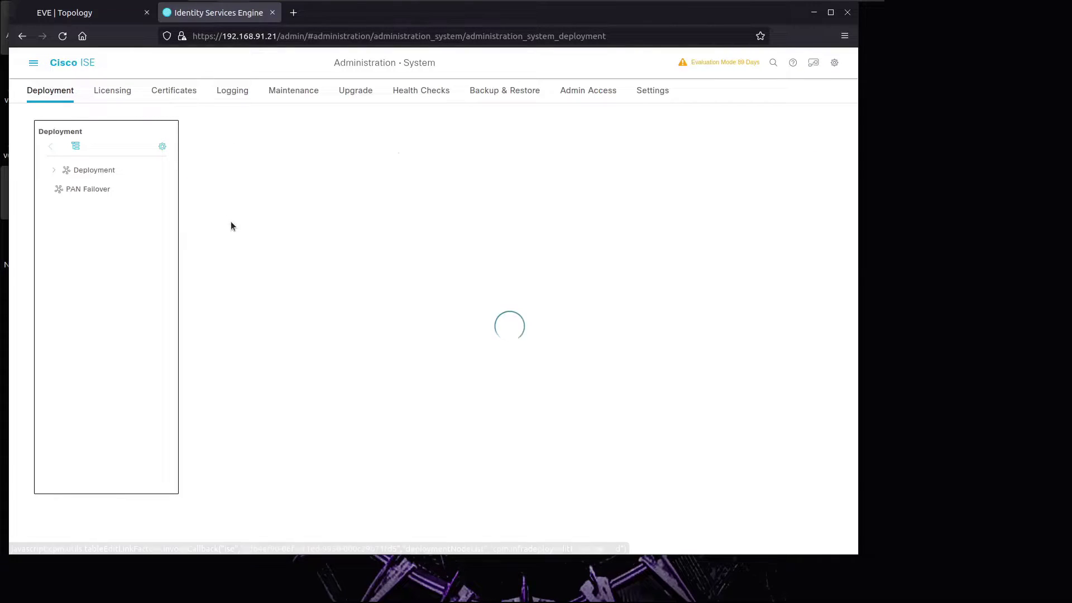
scroll(329, 361, "down", 5)
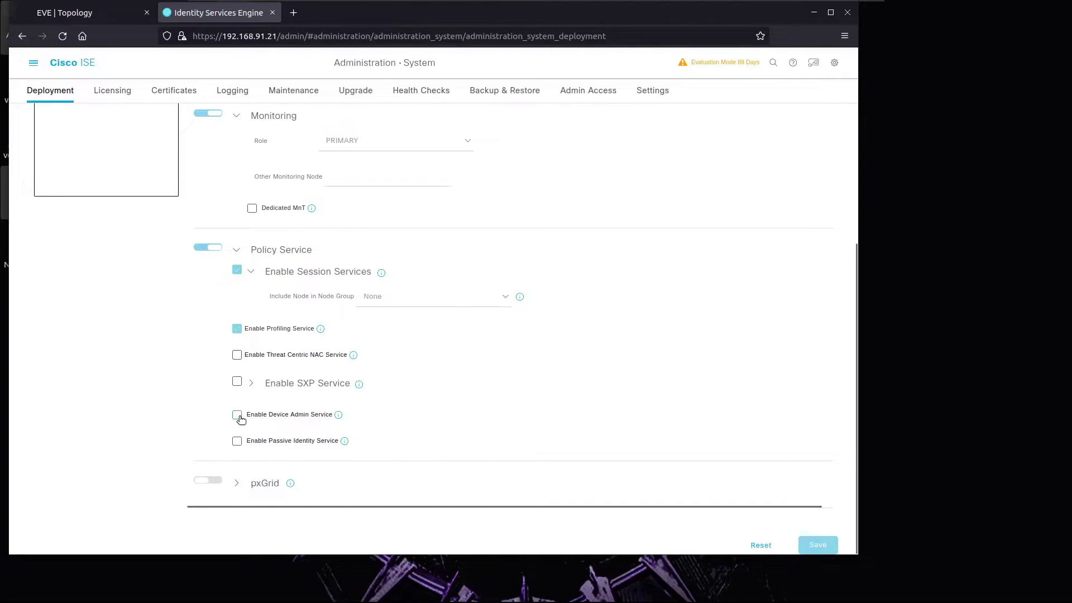
left_click(238, 415)
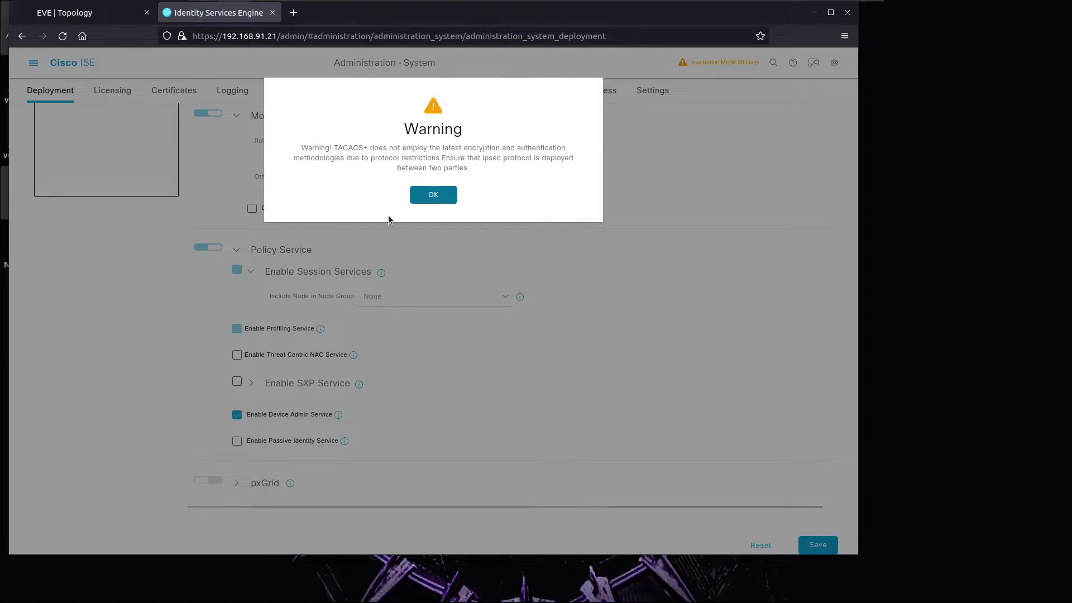
left_click(430, 199)
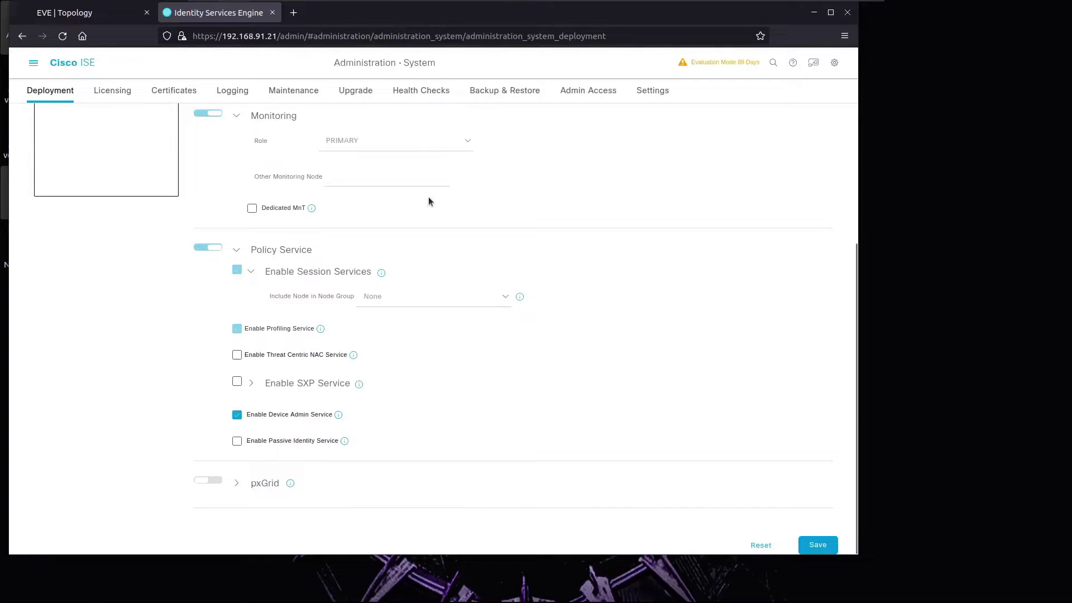
left_click(816, 546)
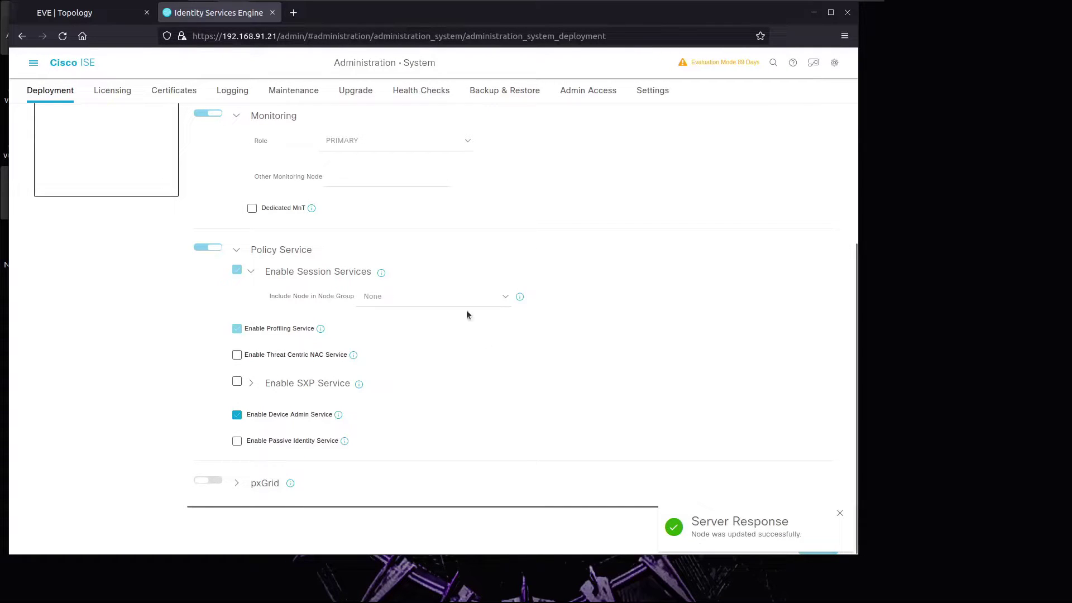
scroll(455, 296, "up", 5)
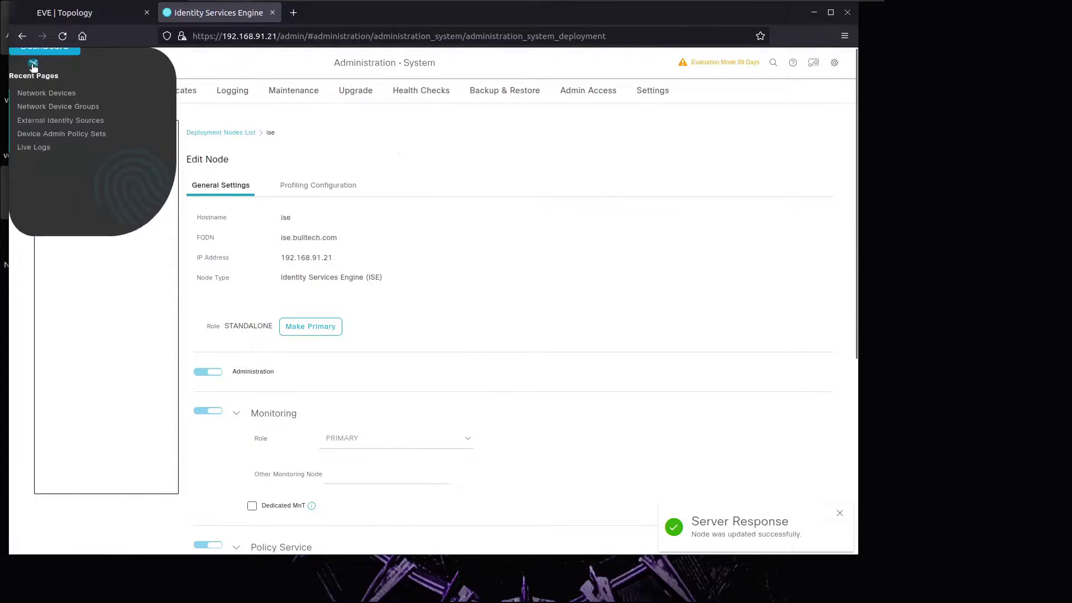
Open Work Centers > Device Administration > Policy Elements > Results > TACACS Profiles
left_click(33, 62)
left_click(610, 104)
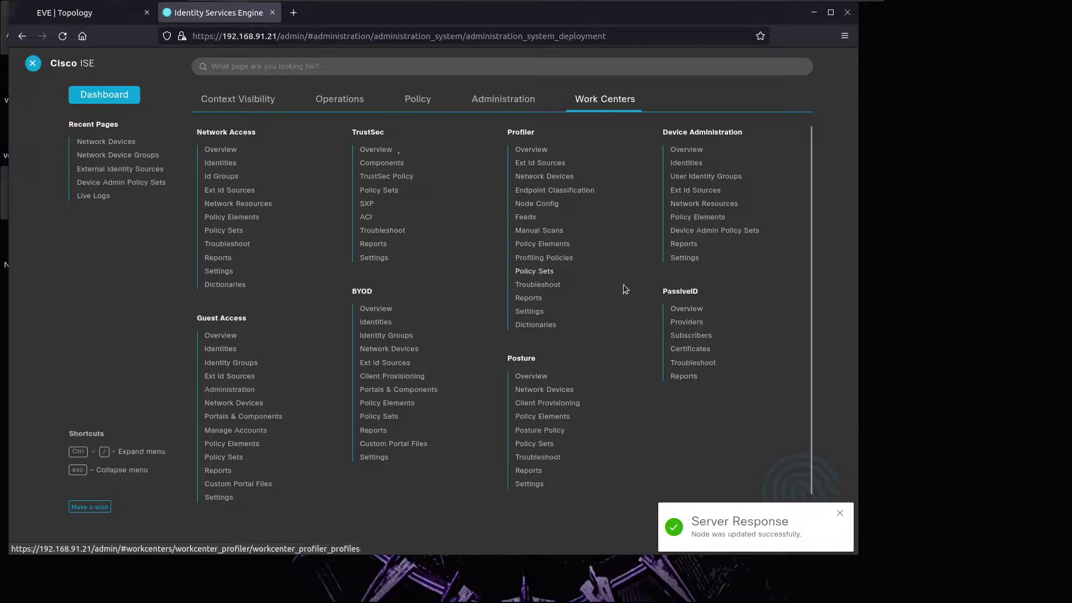
left_click(692, 231)
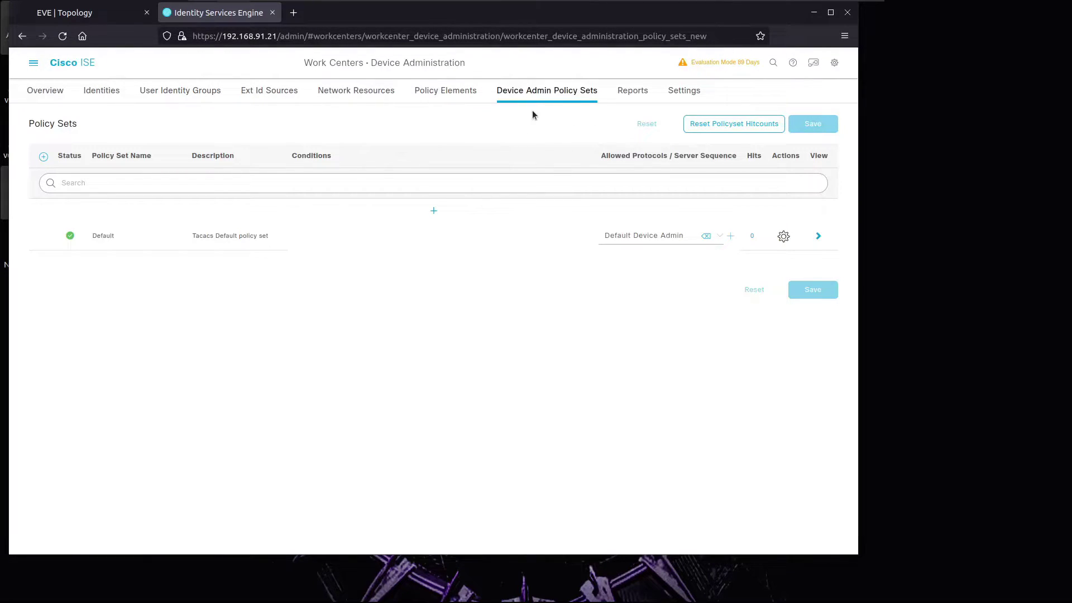
left_click(468, 91)
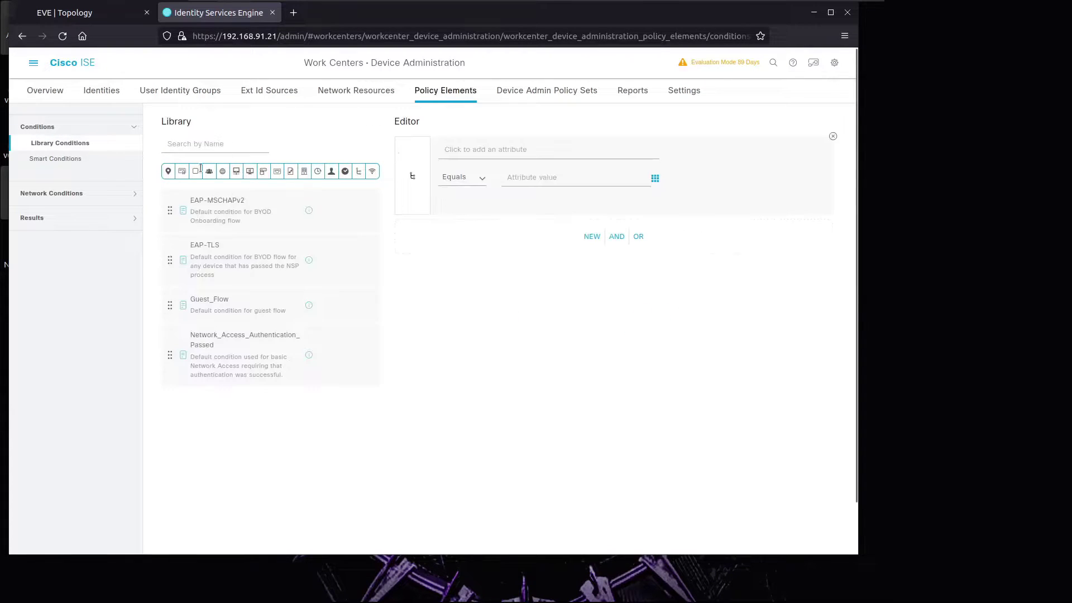
left_click(58, 218)
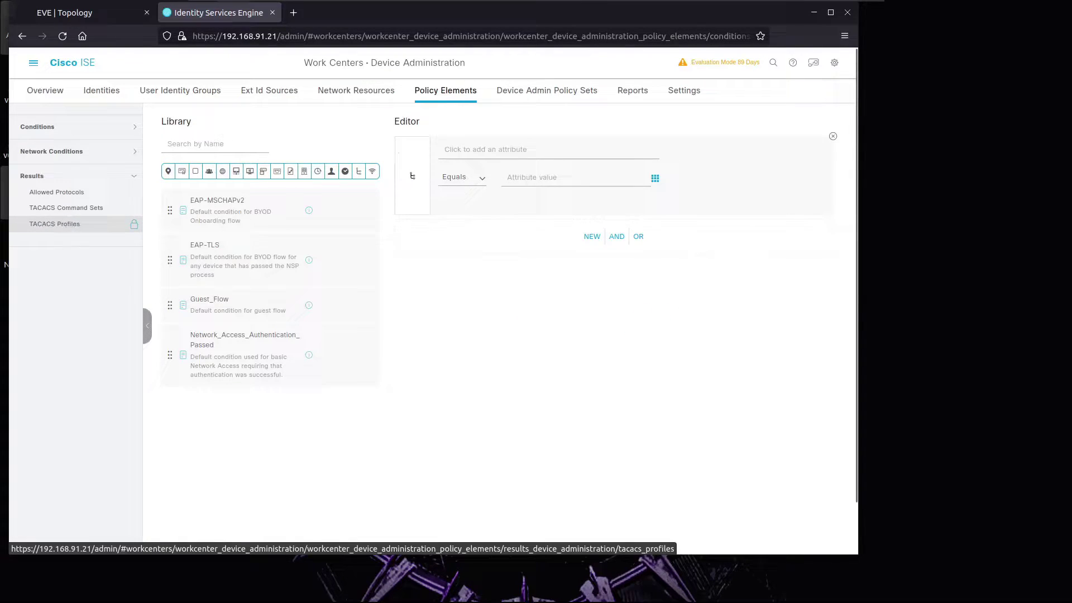
left_click(68, 223)
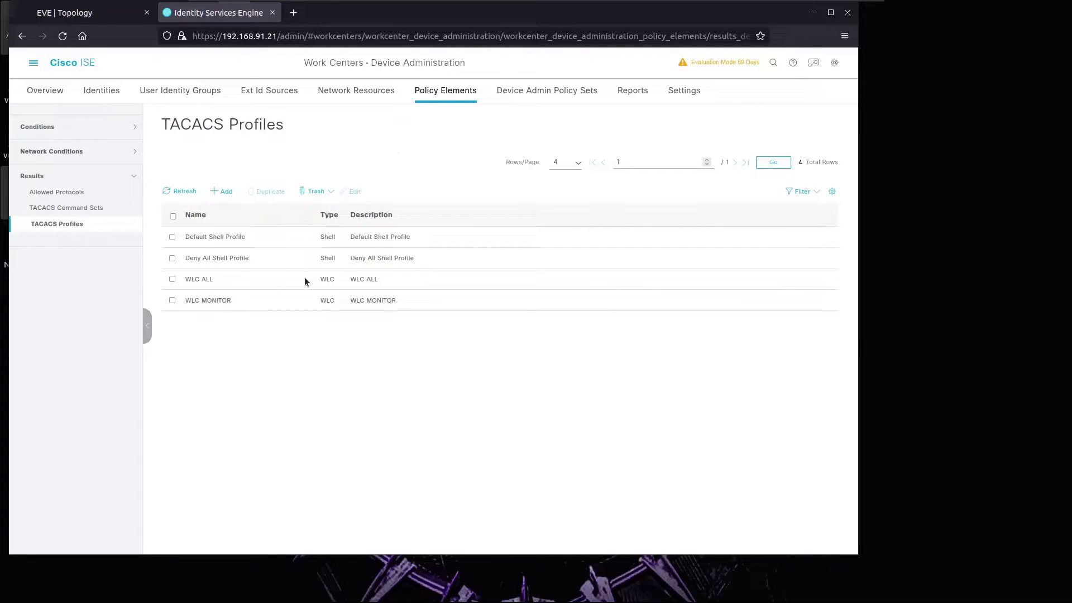
Start a new TACACS profile and enter the name 'Privilelege 1'
left_click(218, 192)
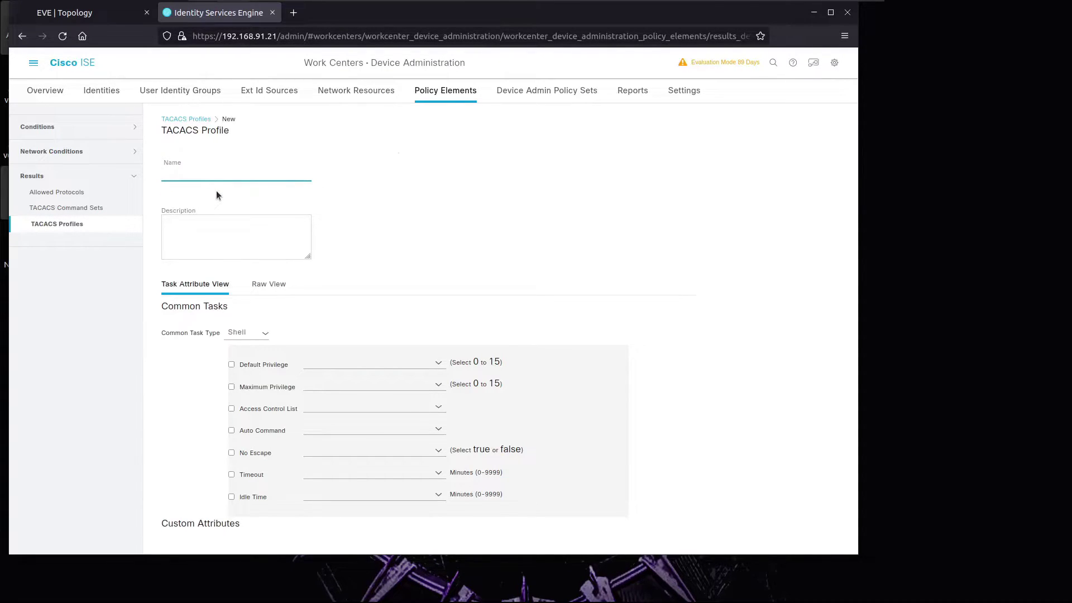
type("Privilelege Level 1")
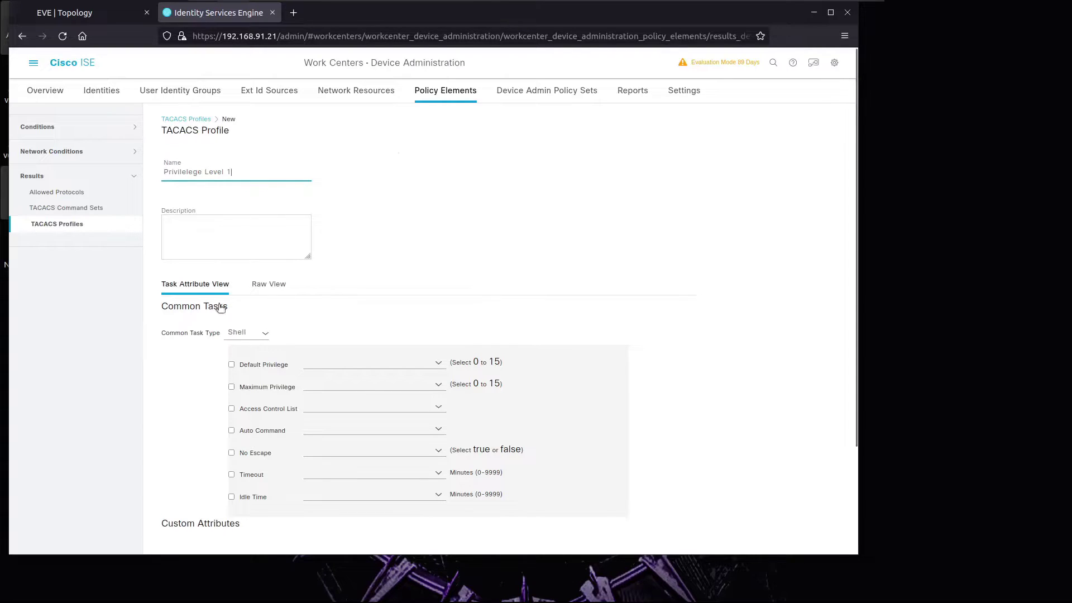
key("BackSpace")
key("BackSpace")
Enable default privilege 1 and maximum privilege 15, then submit the profile
left_click(232, 364)
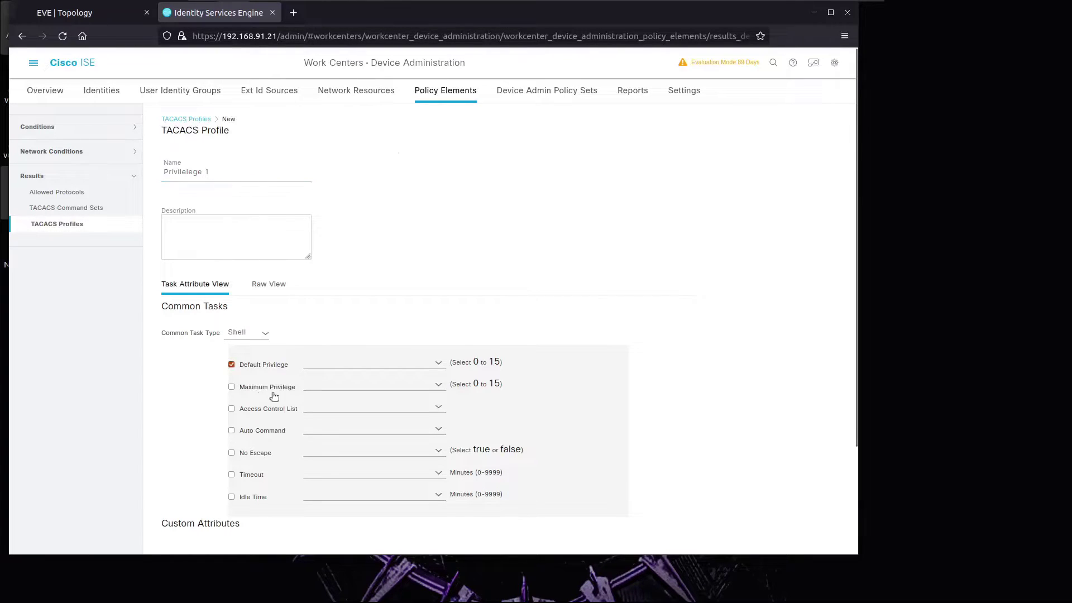
left_click(443, 367)
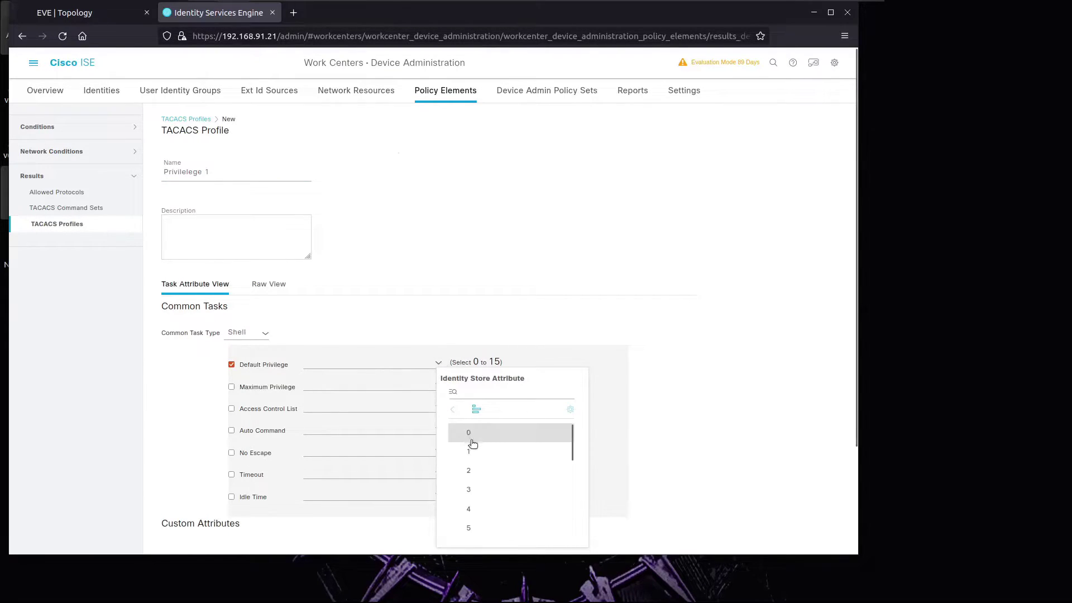
left_click(474, 447)
left_click(231, 386)
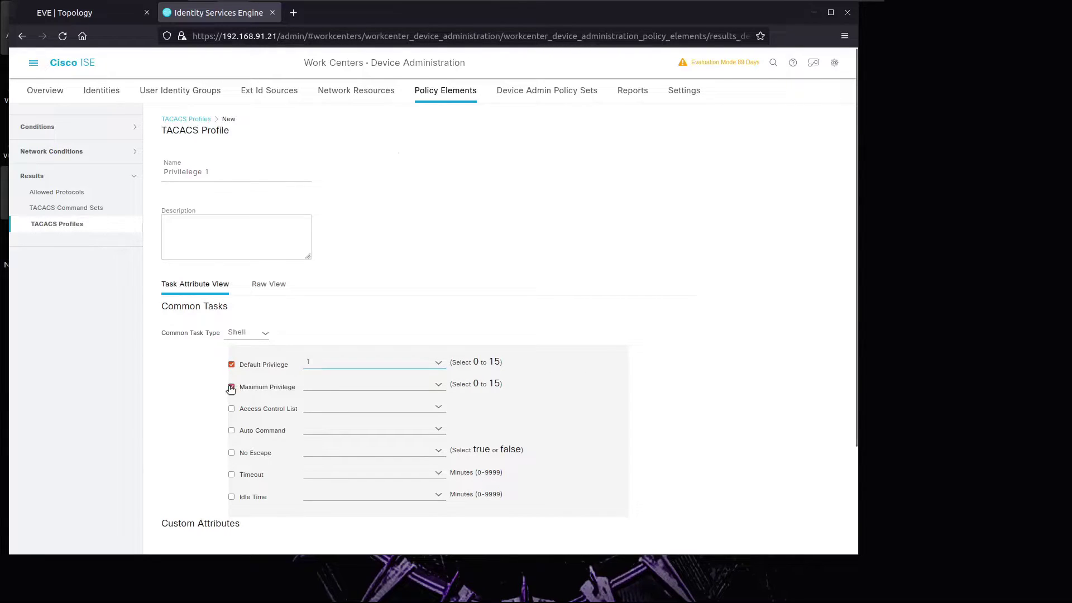
left_click(436, 384)
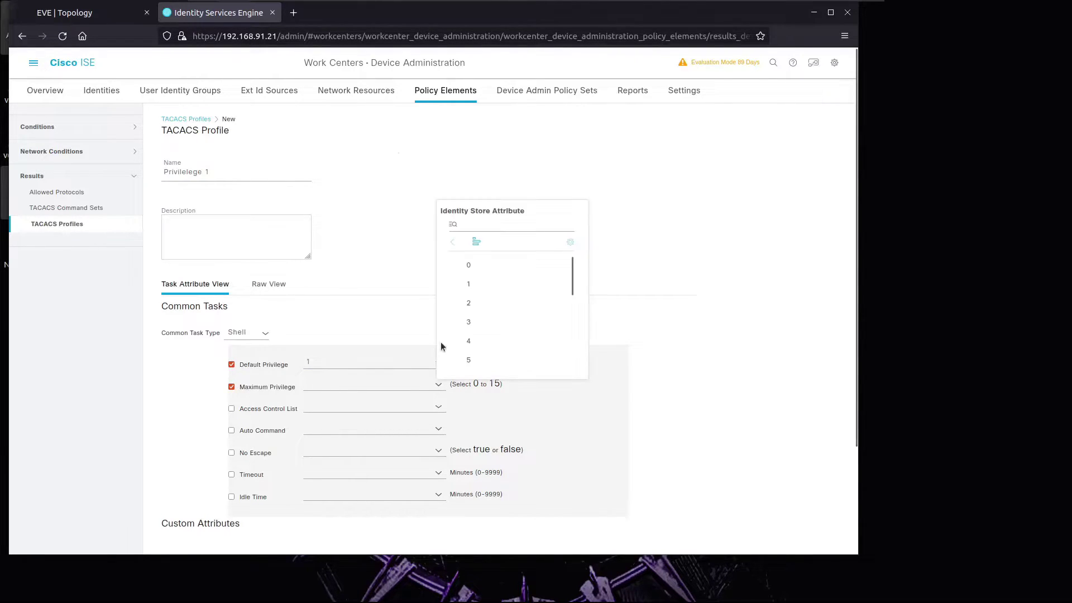
scroll(472, 357, "down", 5)
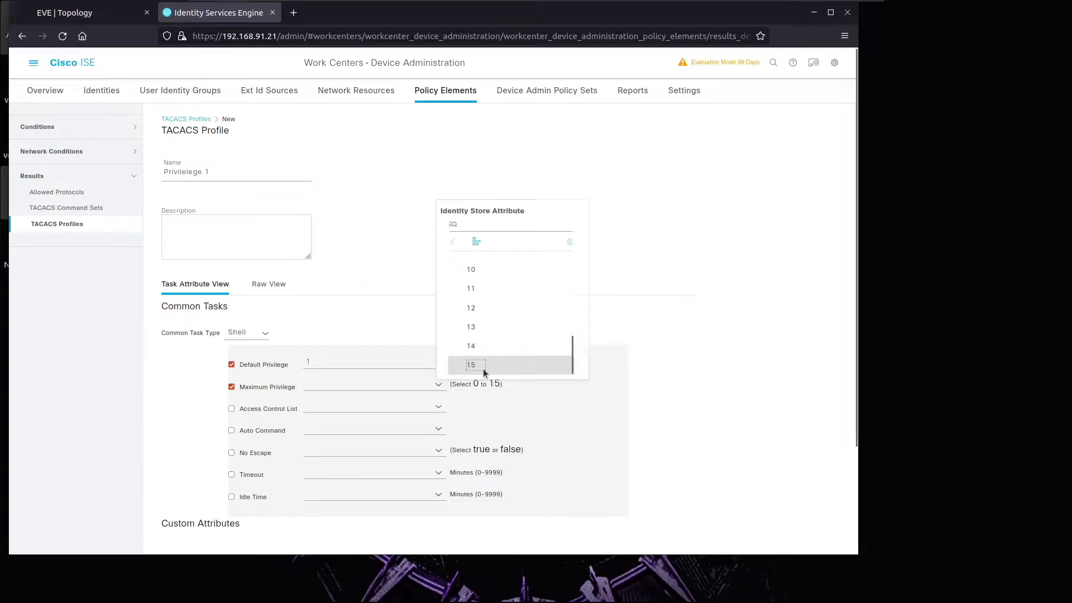
left_click(483, 368)
scroll(356, 374, "down", 2)
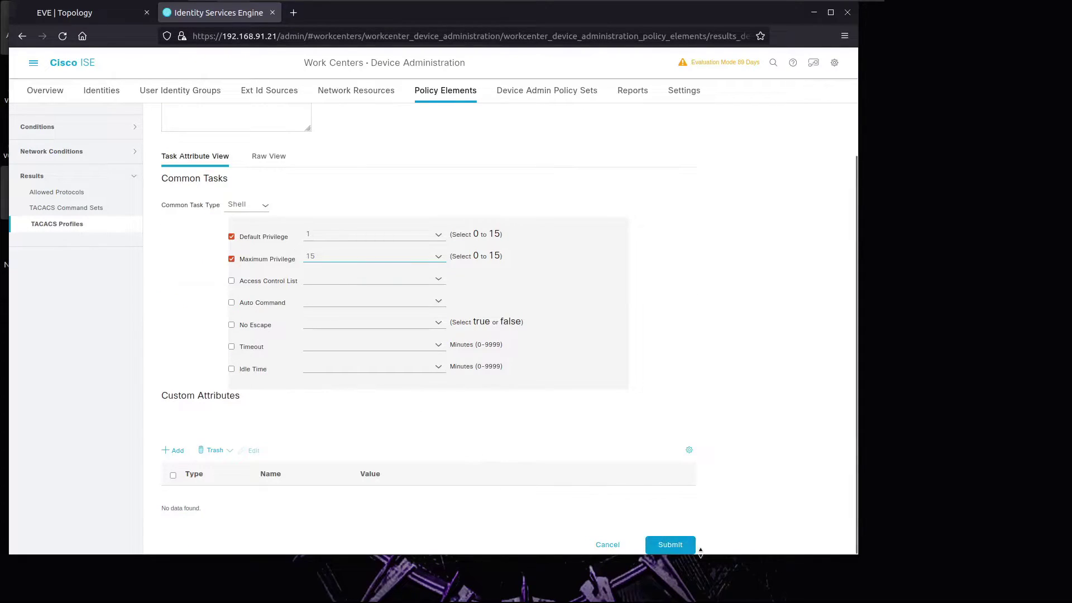
left_click(685, 546)
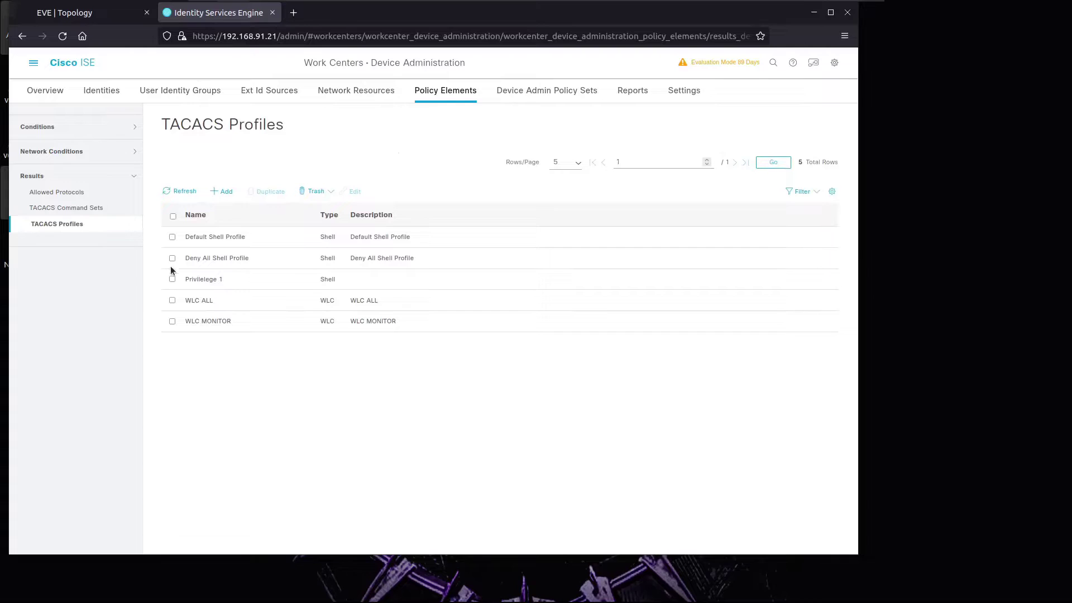
Duplicate Privilelege 1 as 'Privilege 15' with default privilege 15 and submit it
left_click(172, 278)
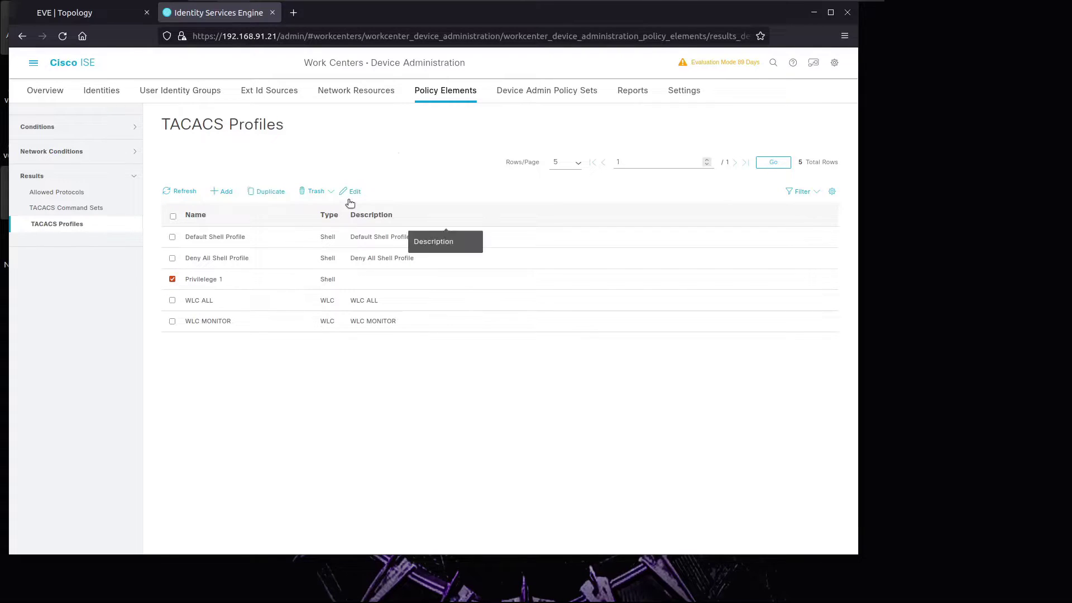
left_click(266, 192)
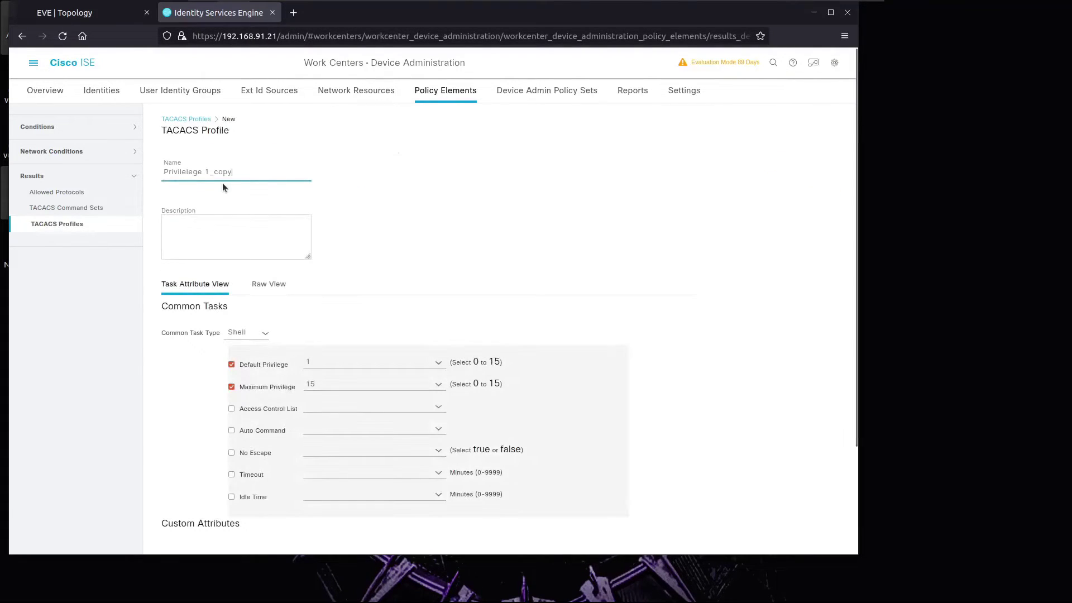
key("BackSpace")
key("BackSpace")
key("BackSpace")
key("BackSpace")
key("BackSpace")
key("BackSpace")
key("BackSpace")
left_click(440, 364)
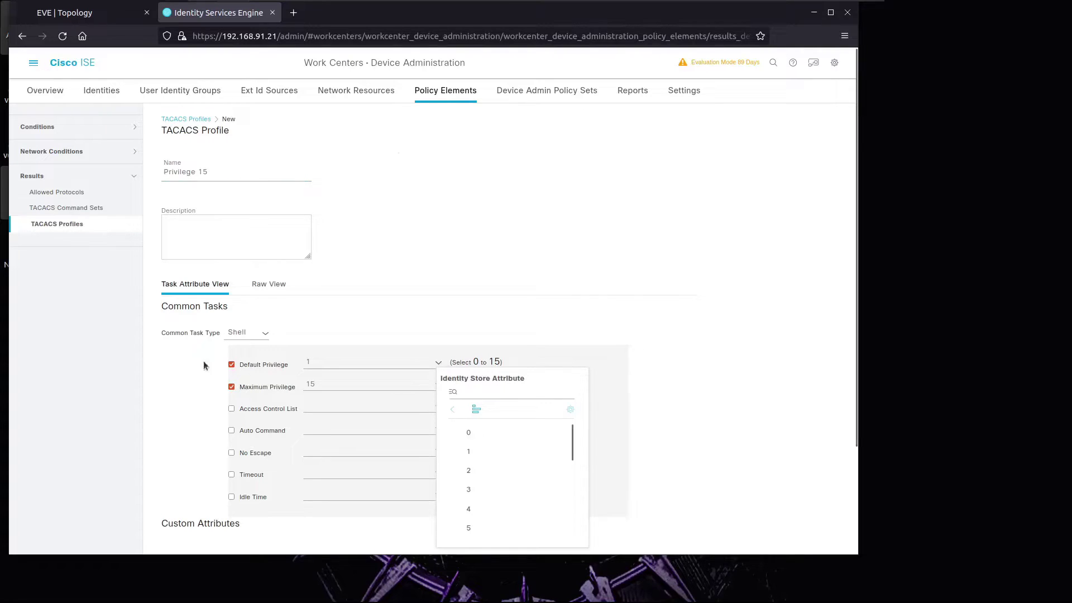
scroll(490, 454, "down", 4)
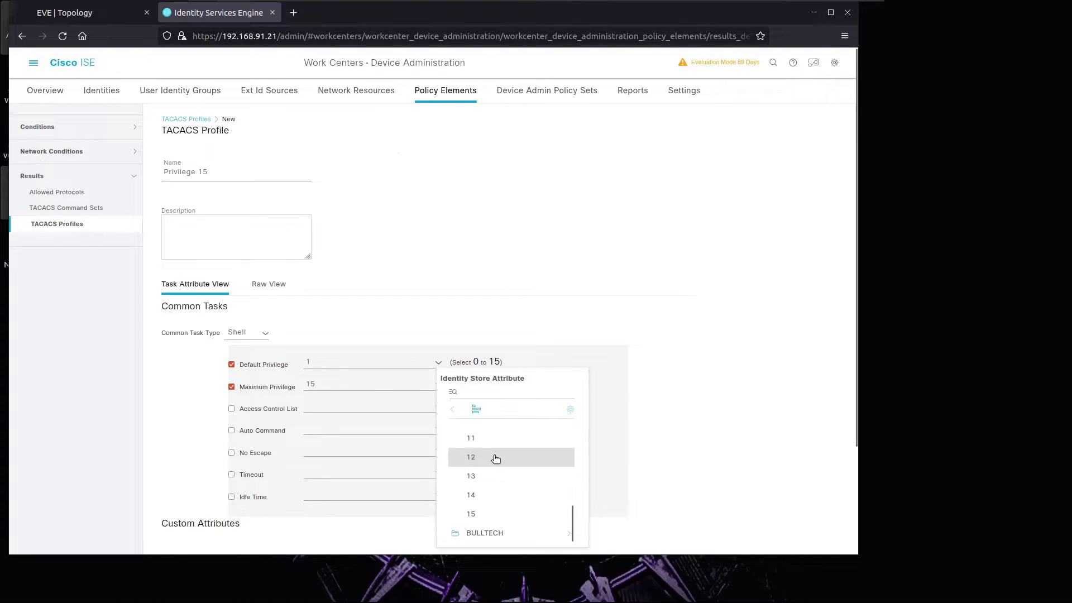
left_click(478, 519)
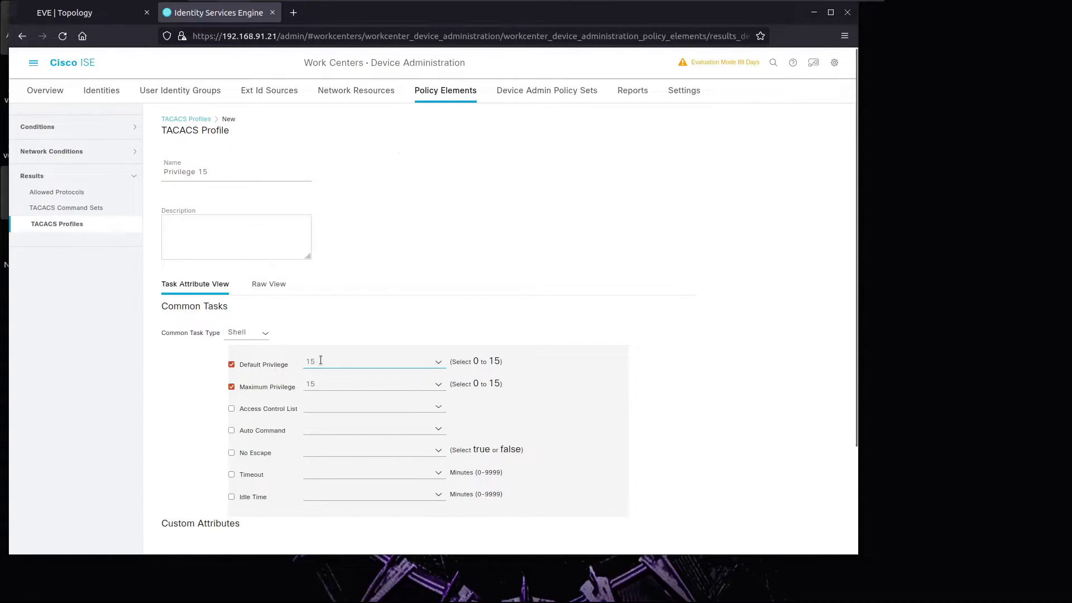
scroll(275, 477, "down", 3)
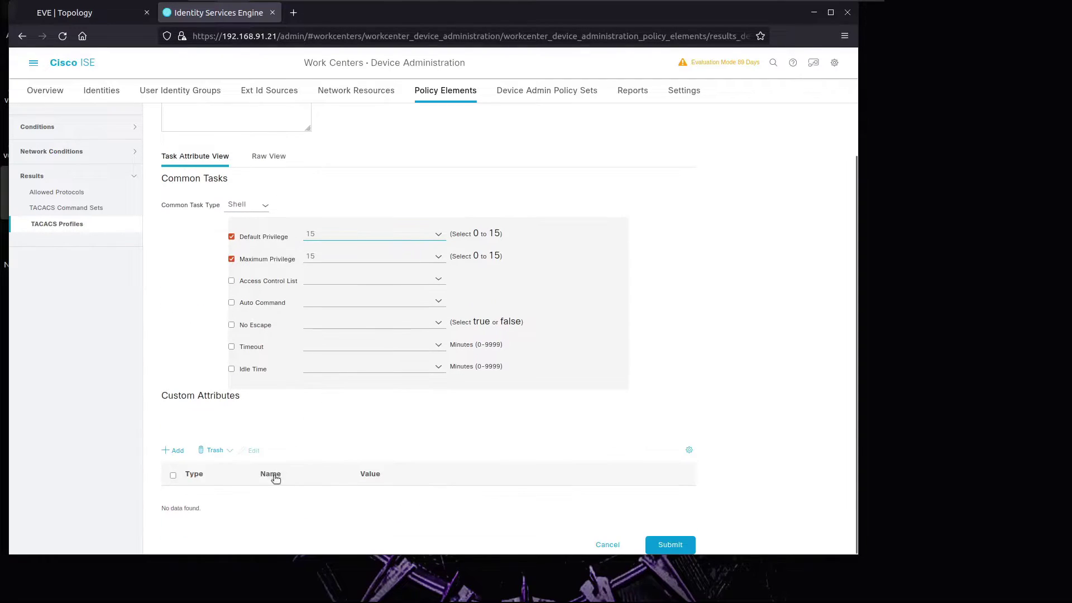
left_click(667, 544)
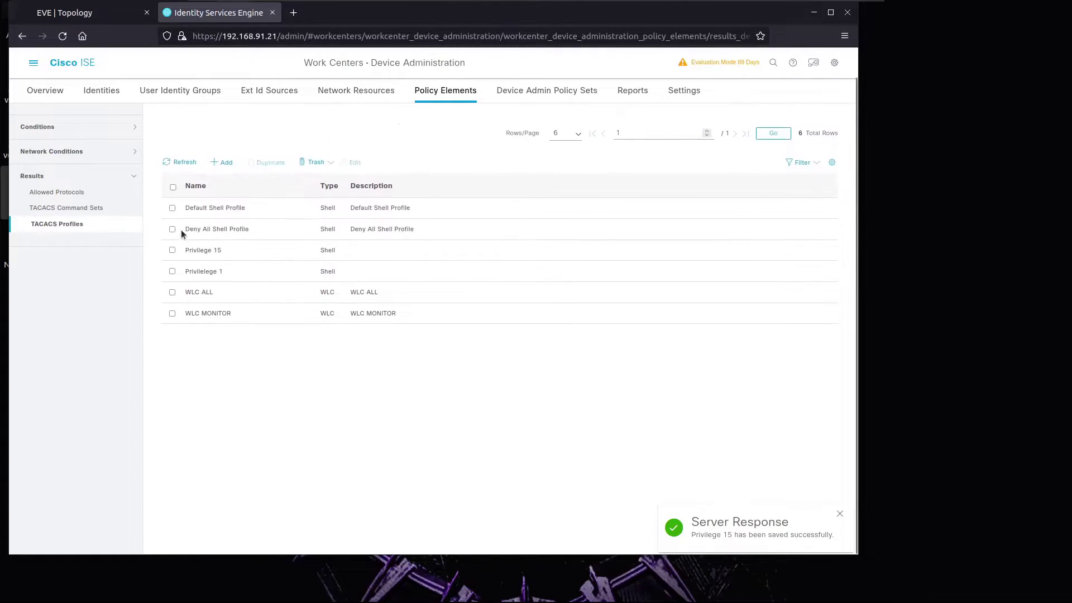
scroll(181, 230, "up", 2)
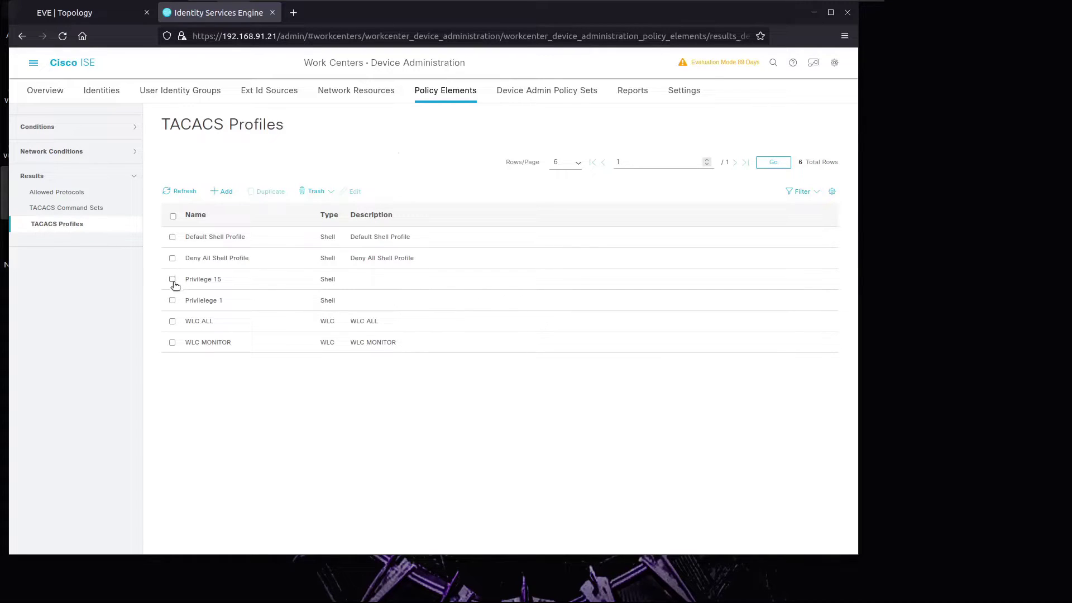
Edit the Privilelege 1 profile, rename it 'Privilege 1', and save it
left_click(172, 301)
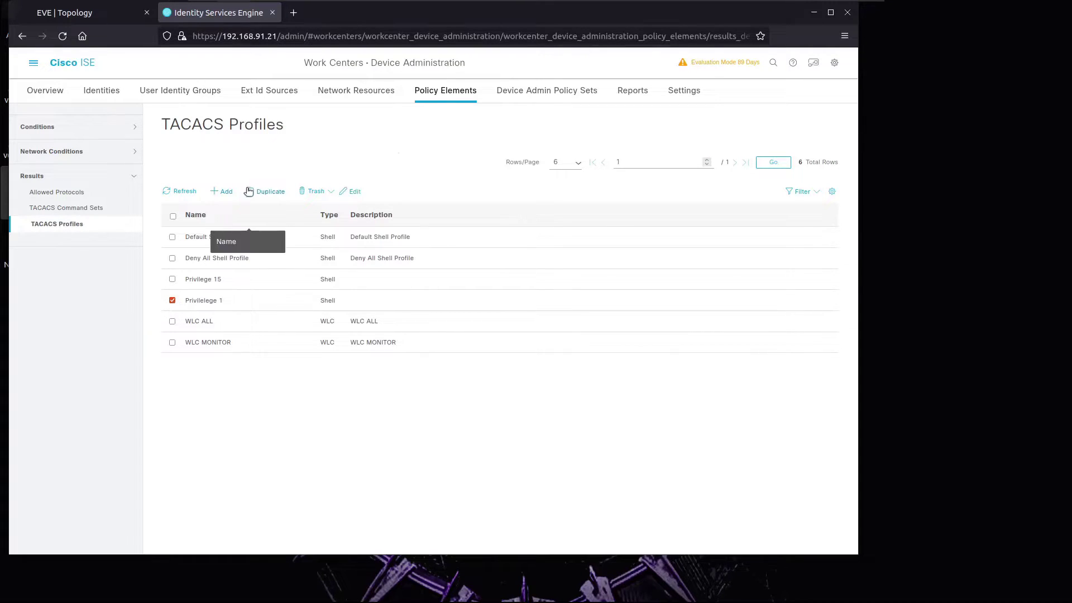
left_click(345, 191)
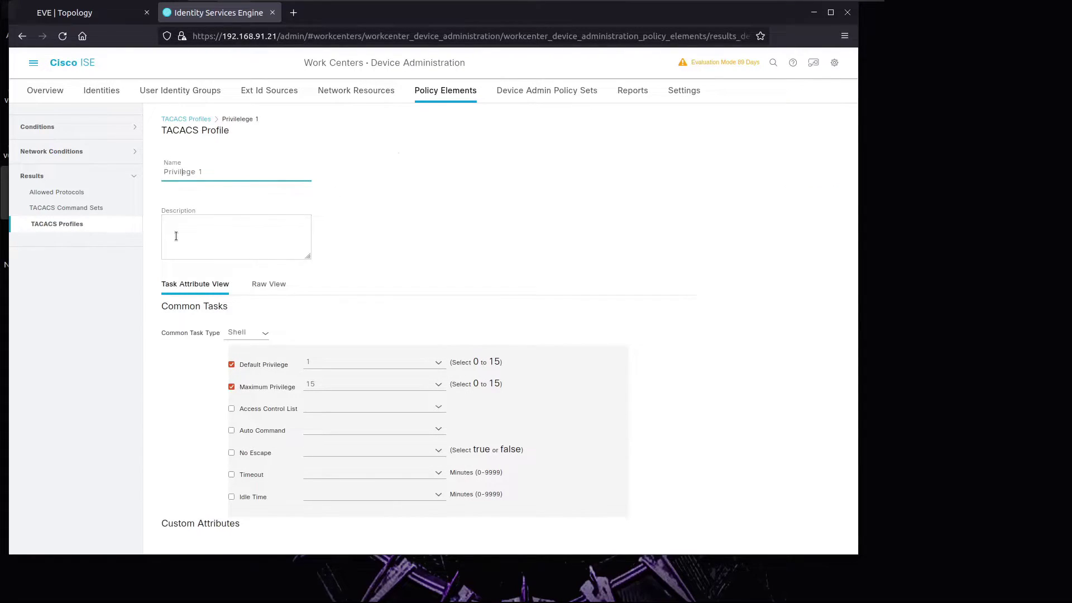
scroll(257, 268, "down", 3)
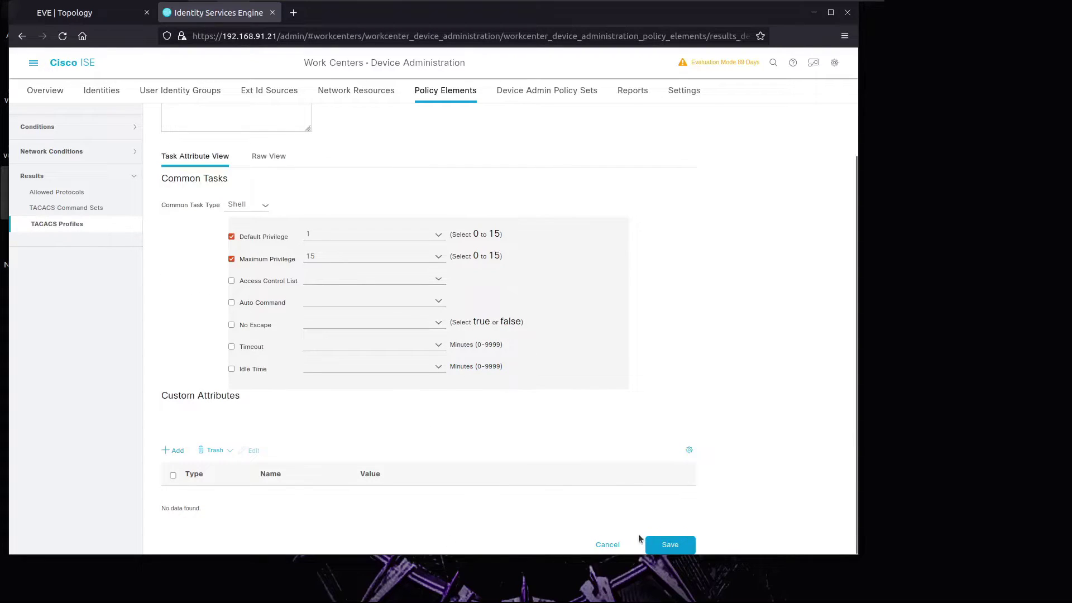
left_click(662, 546)
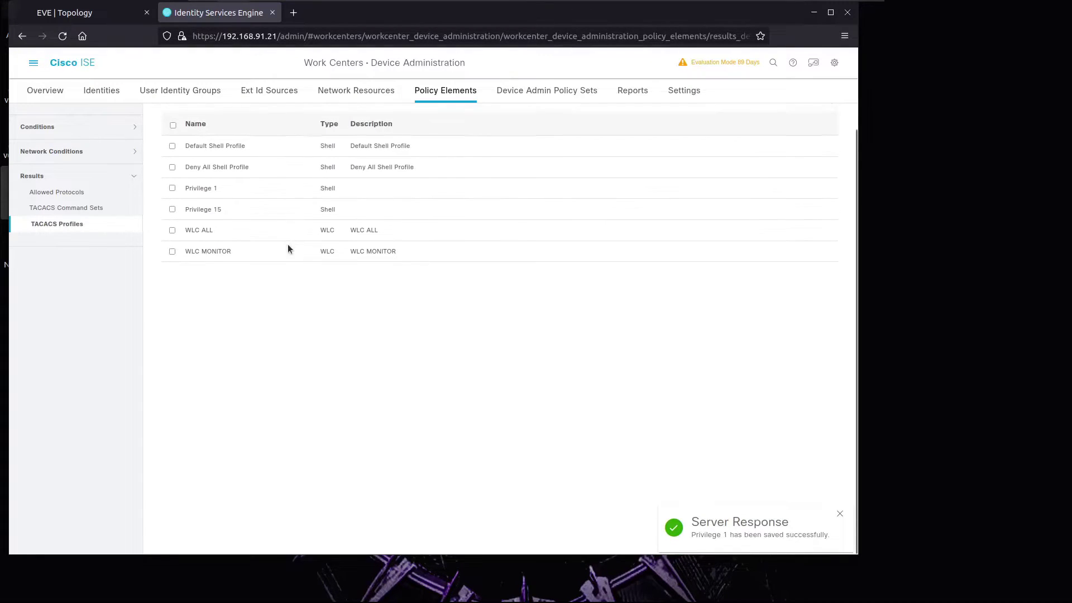
scroll(279, 223, "up", 2)
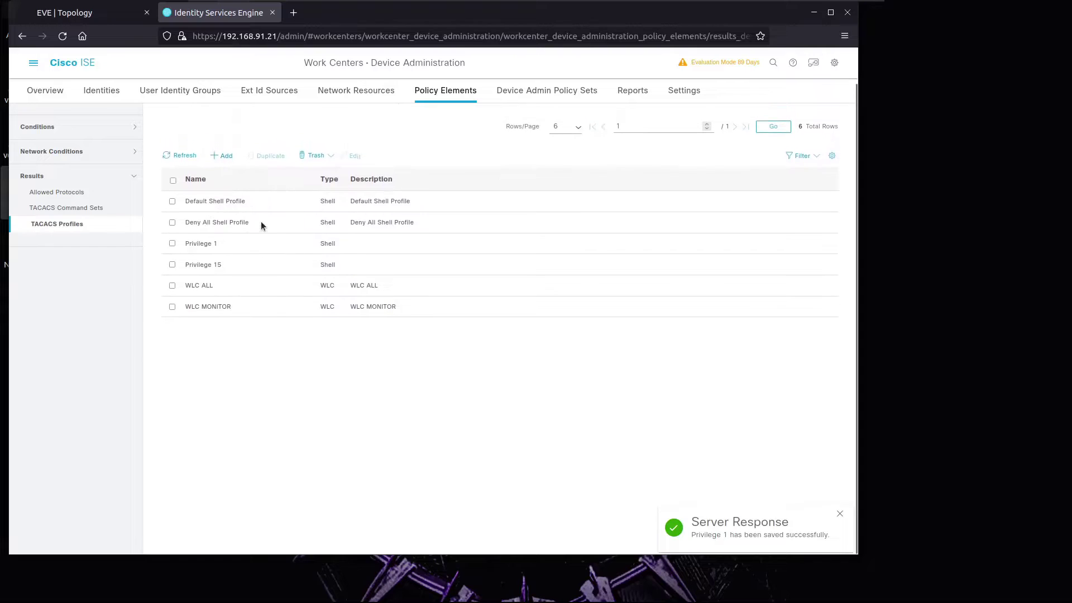
scroll(262, 225, "up", 1)
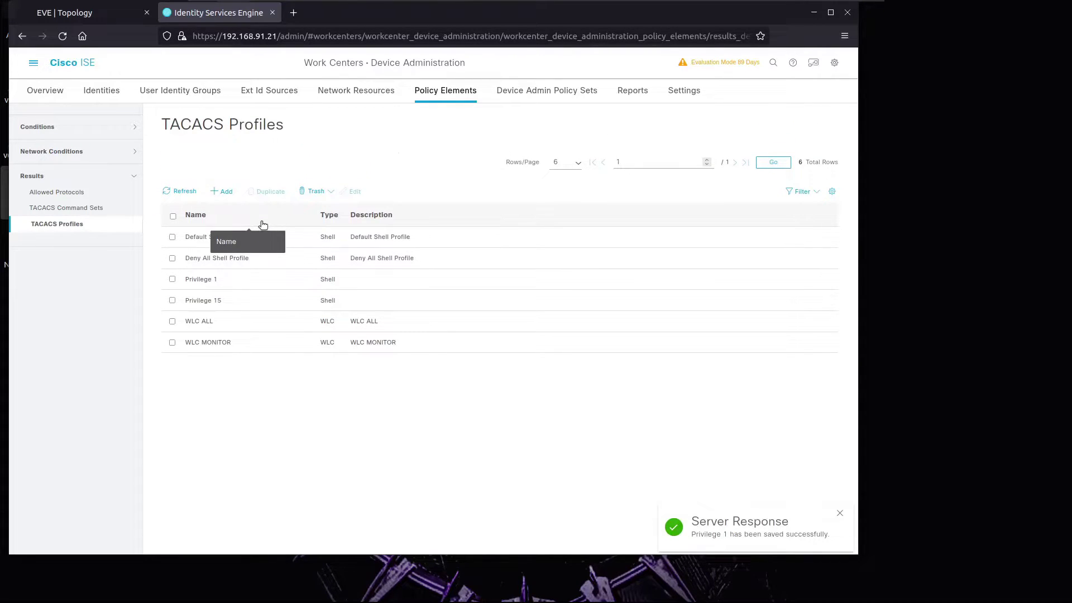
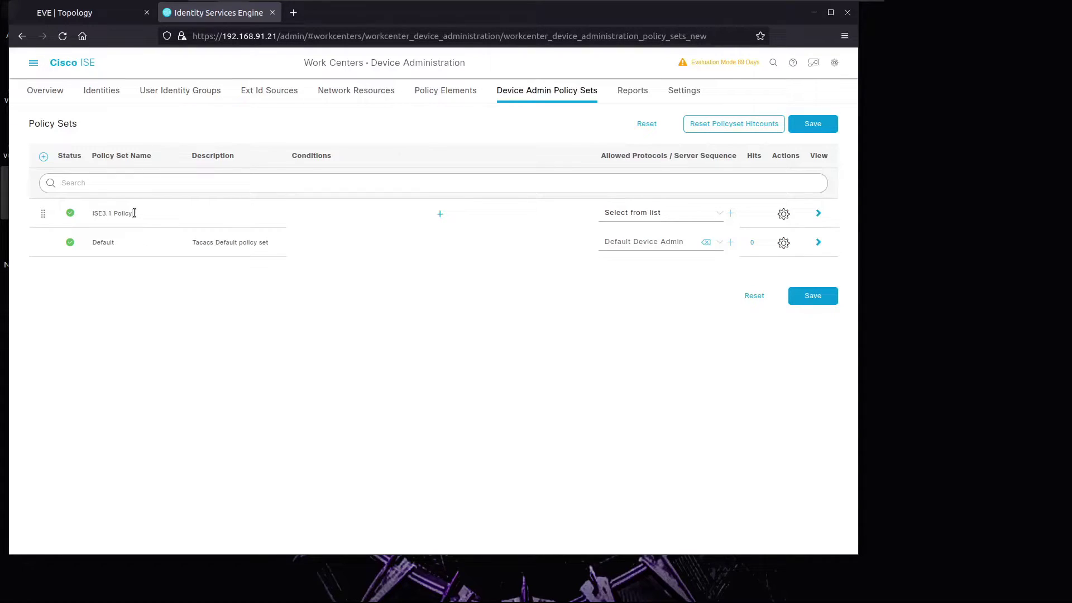
Set the ISE3.1 Policy set condition to Device Type equals All Device Types#SWITCHES
left_click(419, 213)
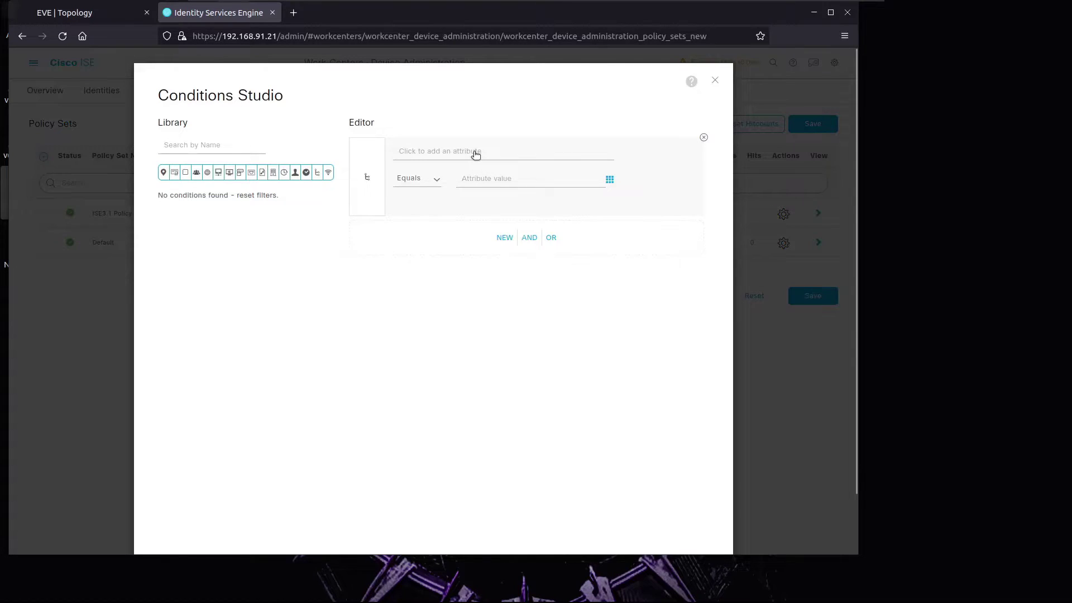
left_click(475, 155)
left_click(499, 274)
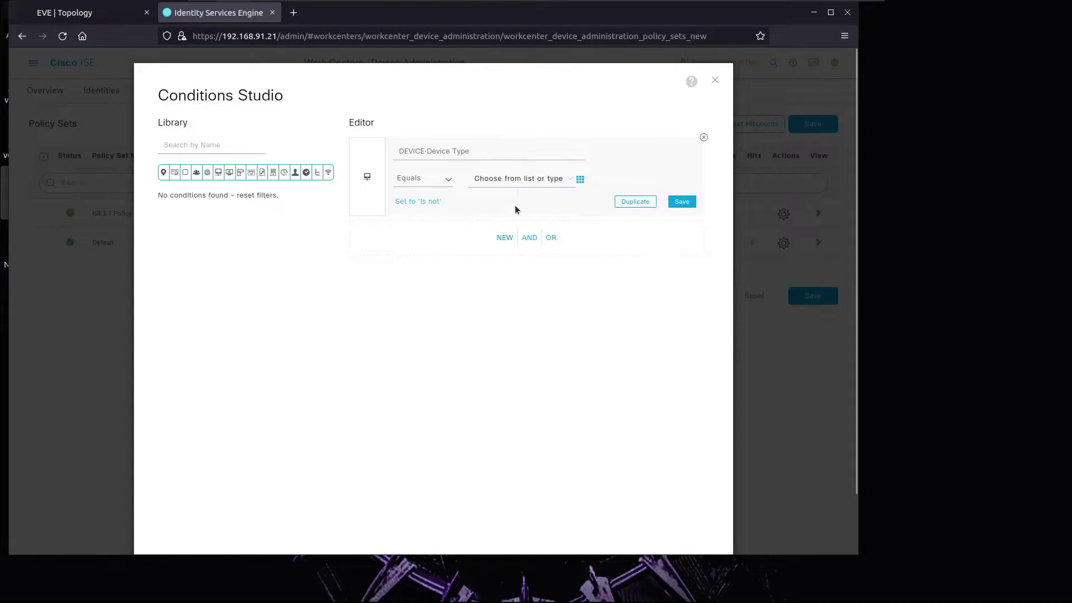
left_click(519, 180)
left_click(522, 238)
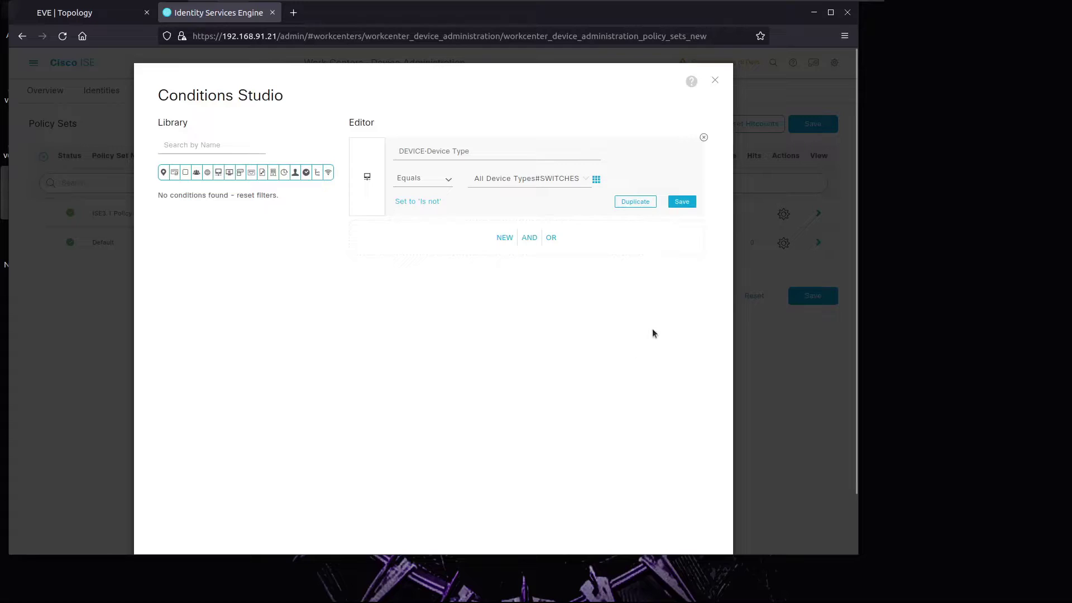
left_click(678, 507)
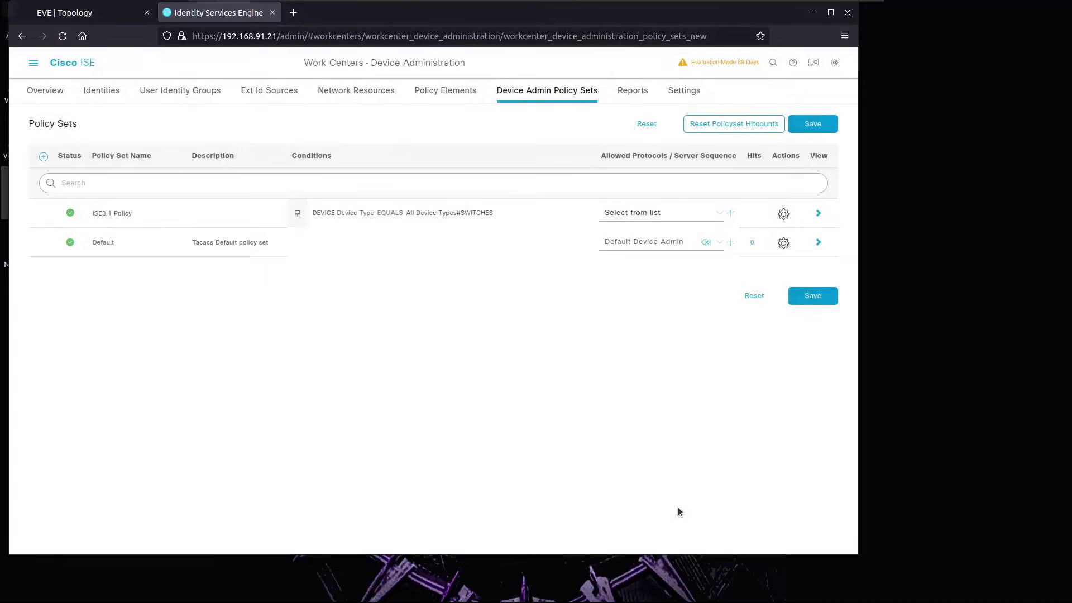
Choose Default Device Admin as allowed protocols, save the policy set, and view its rules
left_click(645, 213)
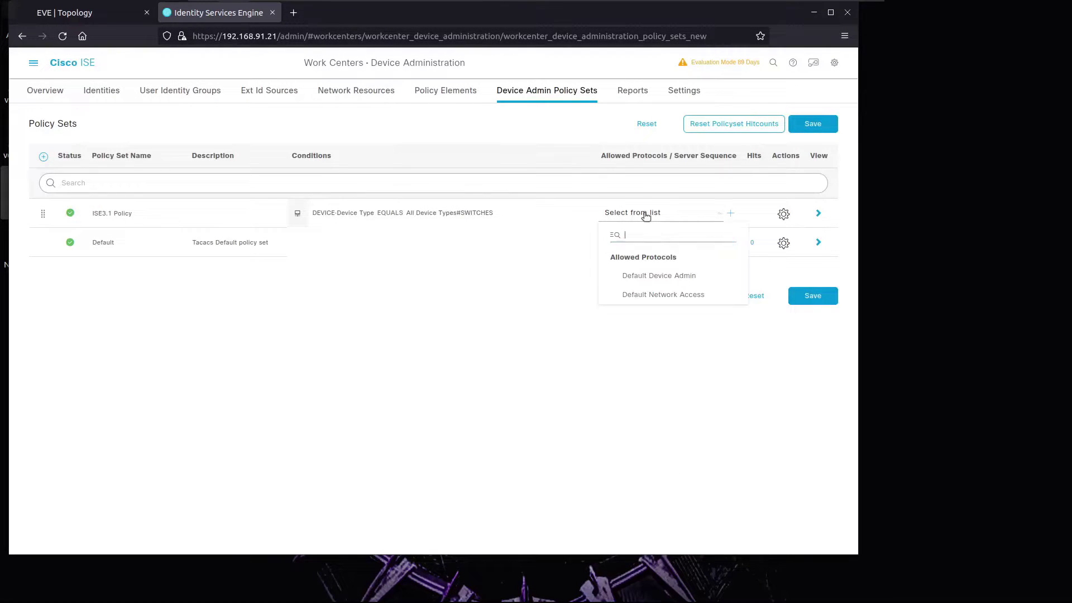
left_click(669, 275)
left_click(795, 305)
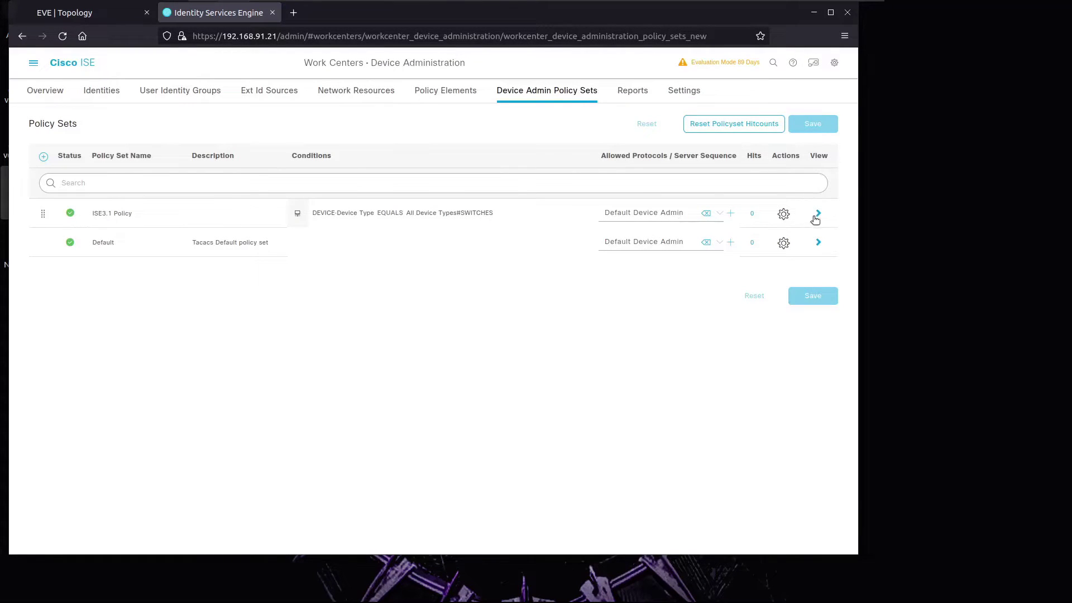
left_click(816, 214)
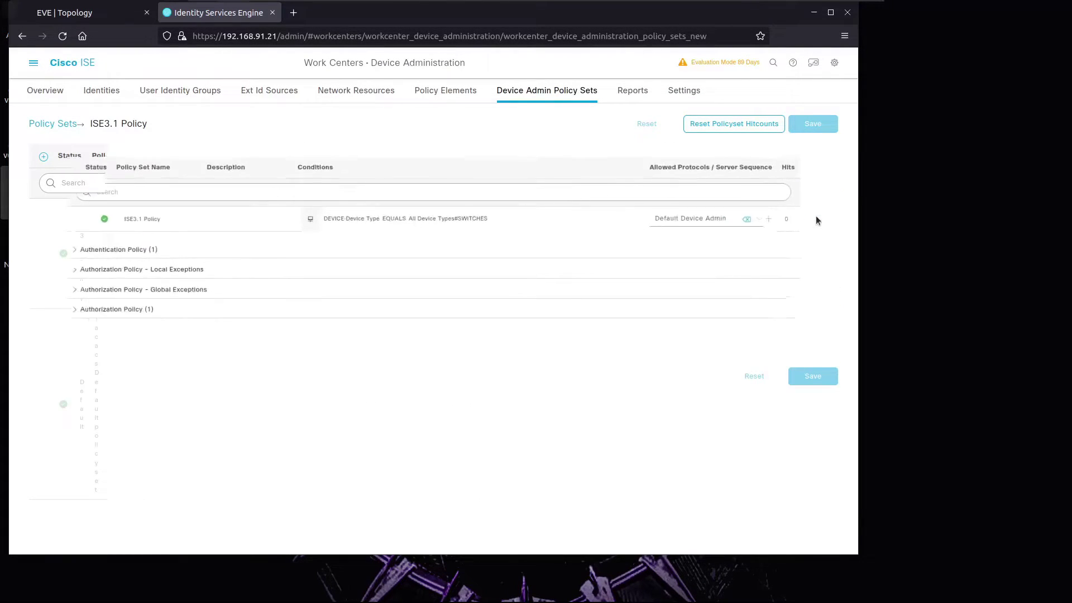
Insert a new authorization rule named IT Staff above Default and start its condition
left_click(110, 252)
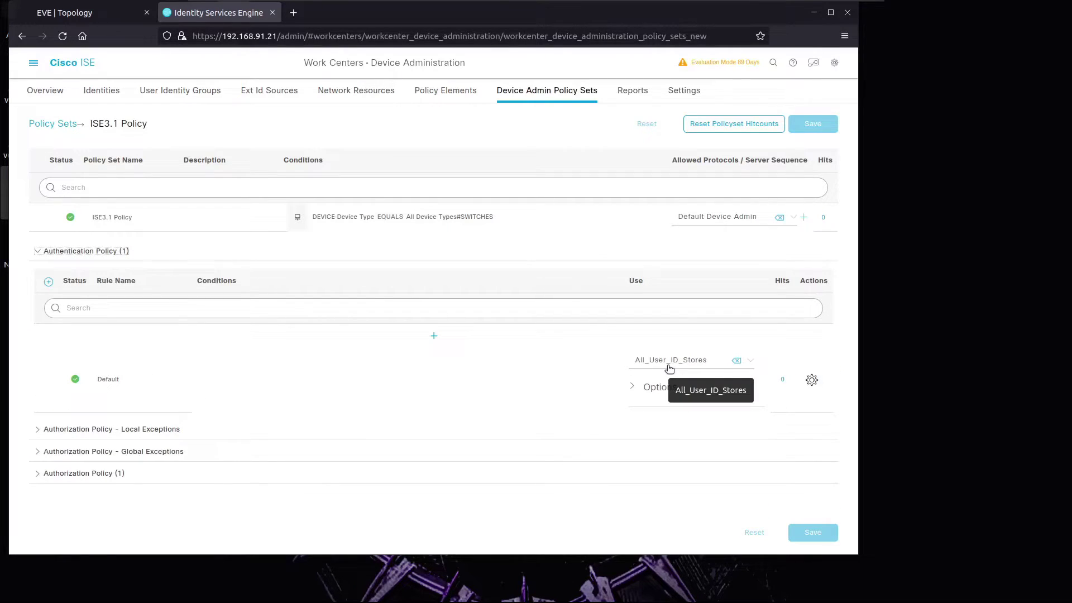
left_click(91, 473)
scroll(126, 433, "down", 3)
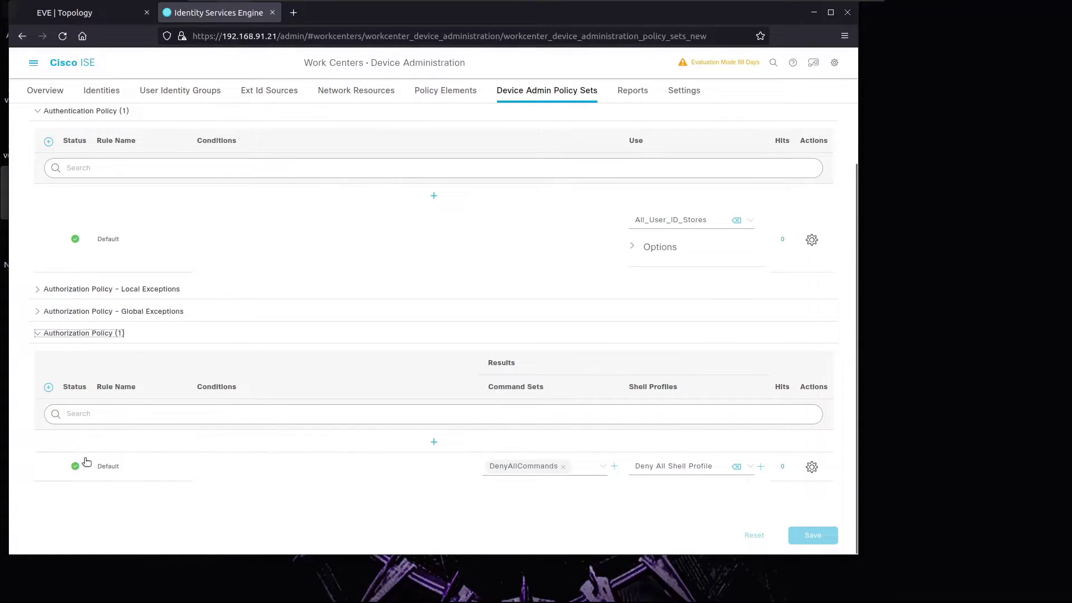
left_click(293, 446)
triple_click(117, 442)
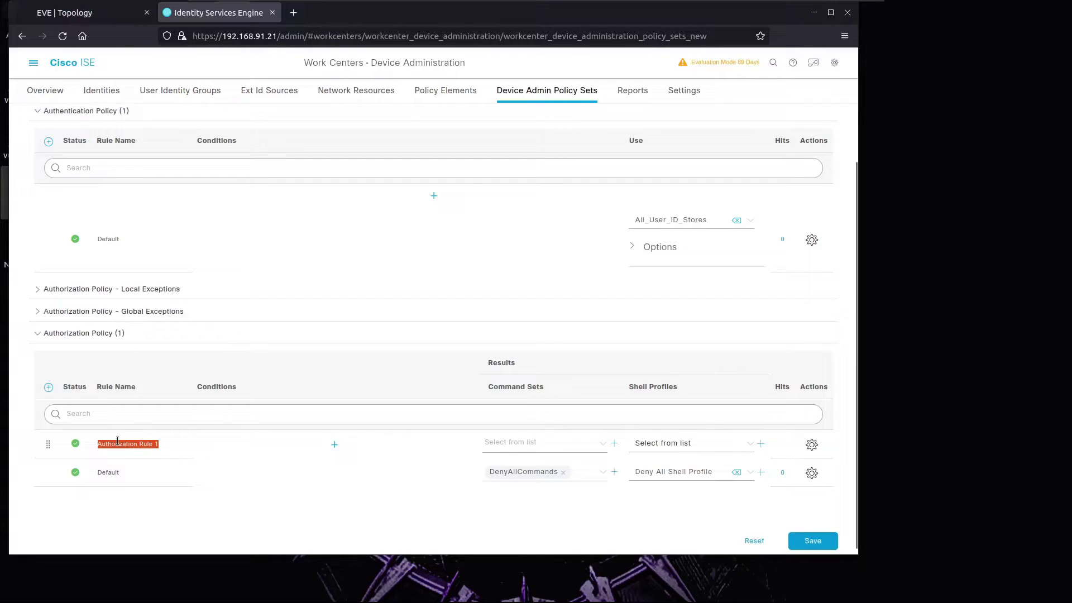
type("A")
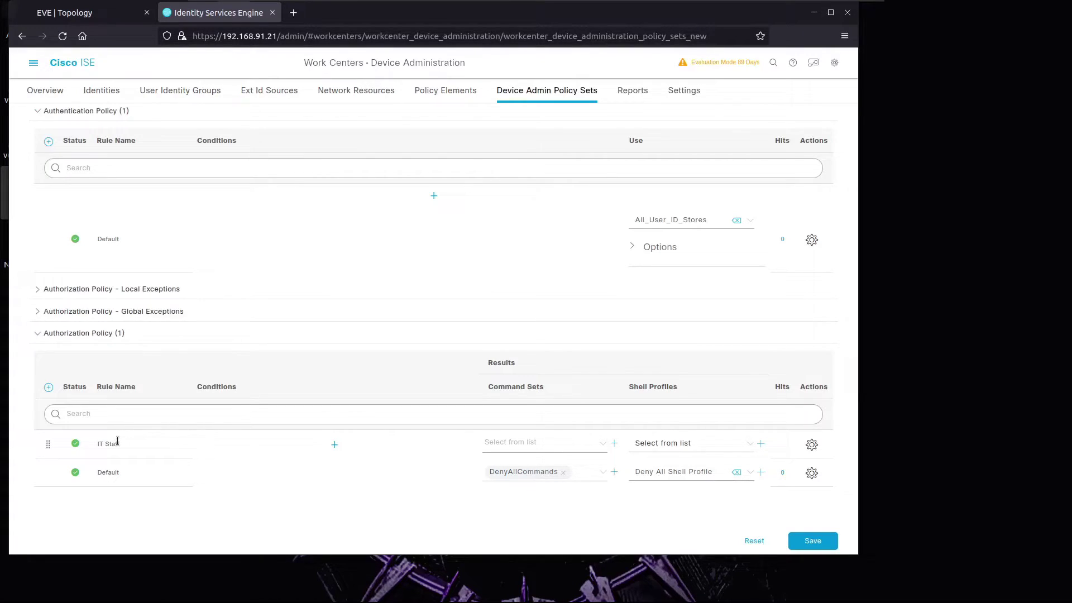
left_click(335, 444)
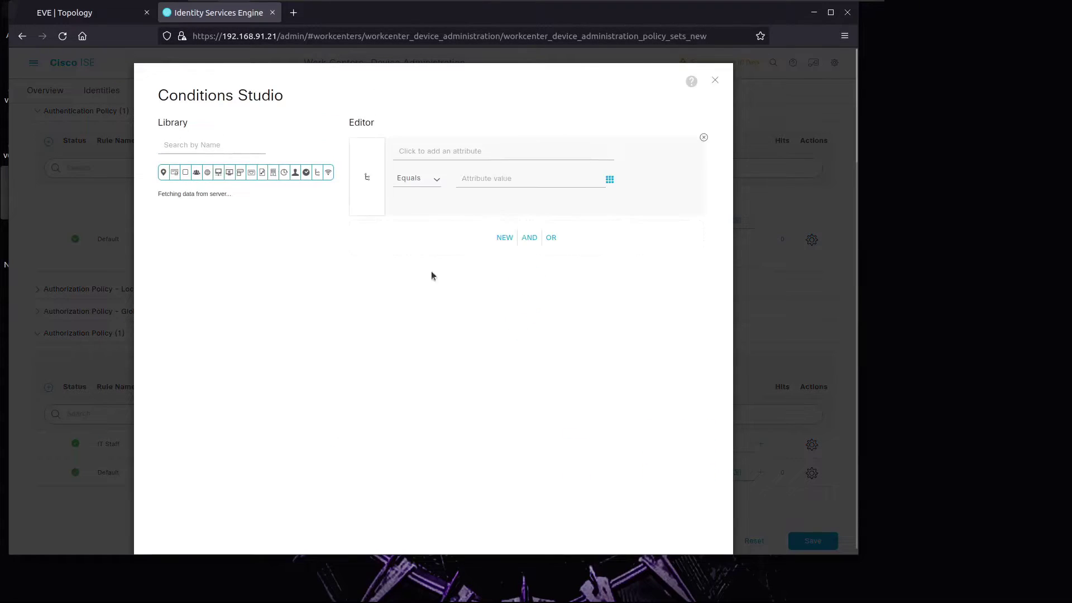
Make IT Staff match ExternalGroups bulltech.com/Users/IT with the Privilege 15 shell profile
left_click(447, 156)
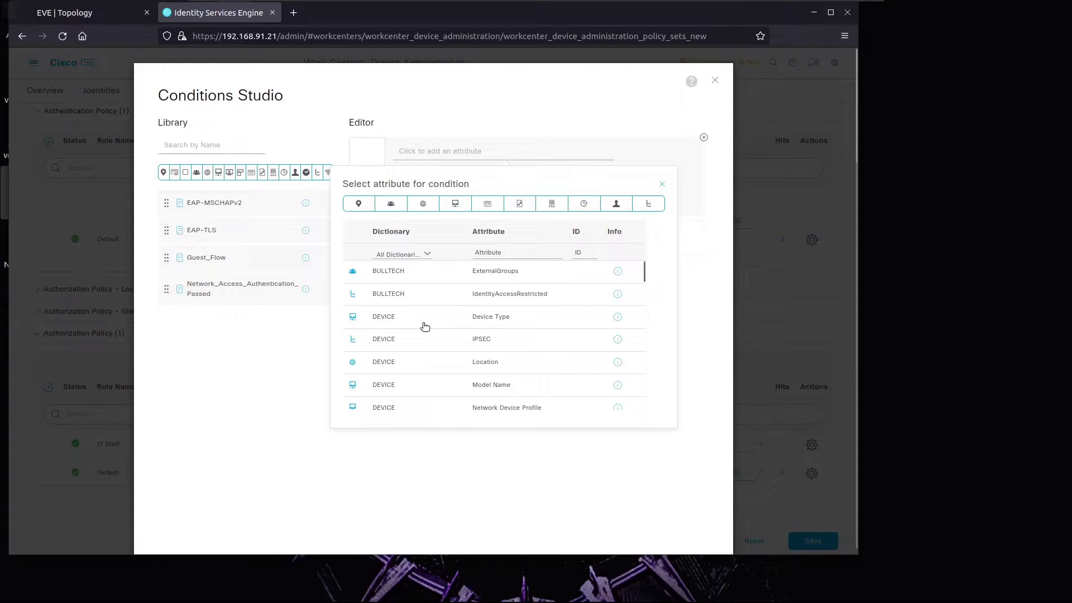
left_click(498, 274)
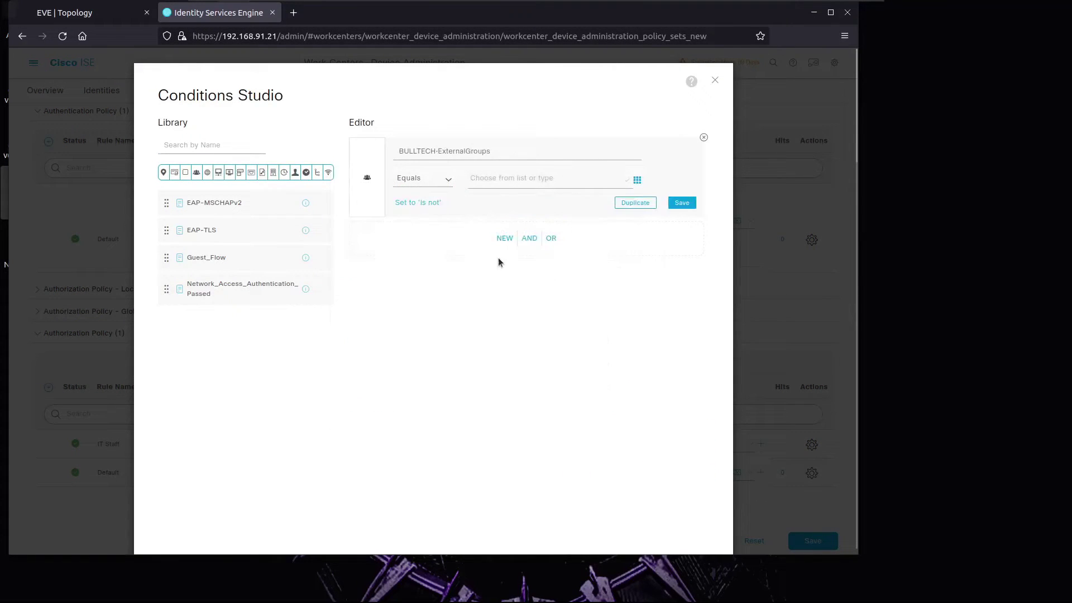
left_click(502, 183)
left_click(522, 221)
left_click(683, 510)
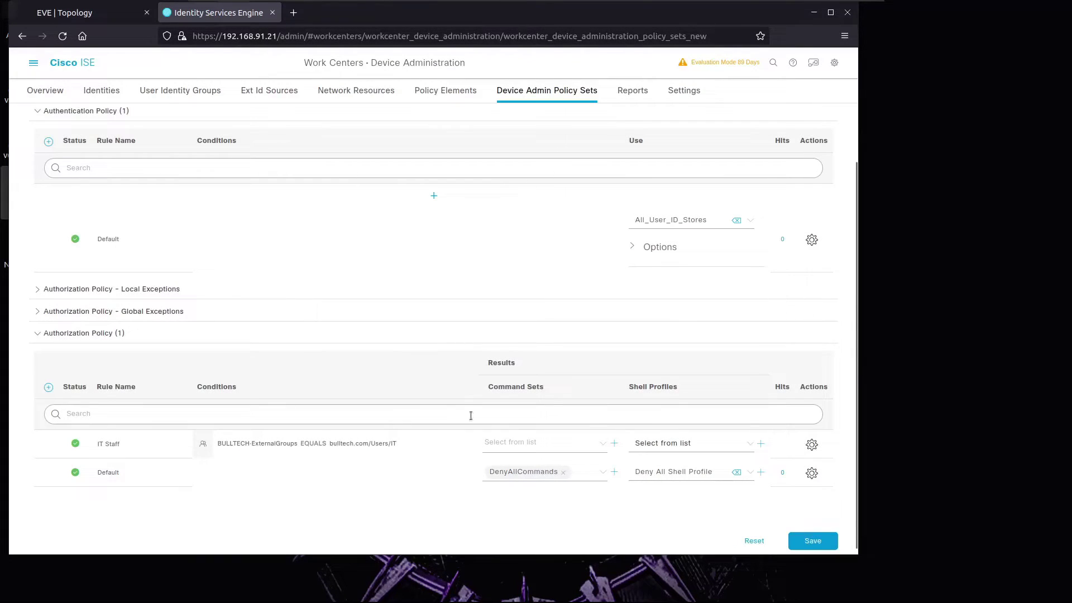
left_click(656, 444)
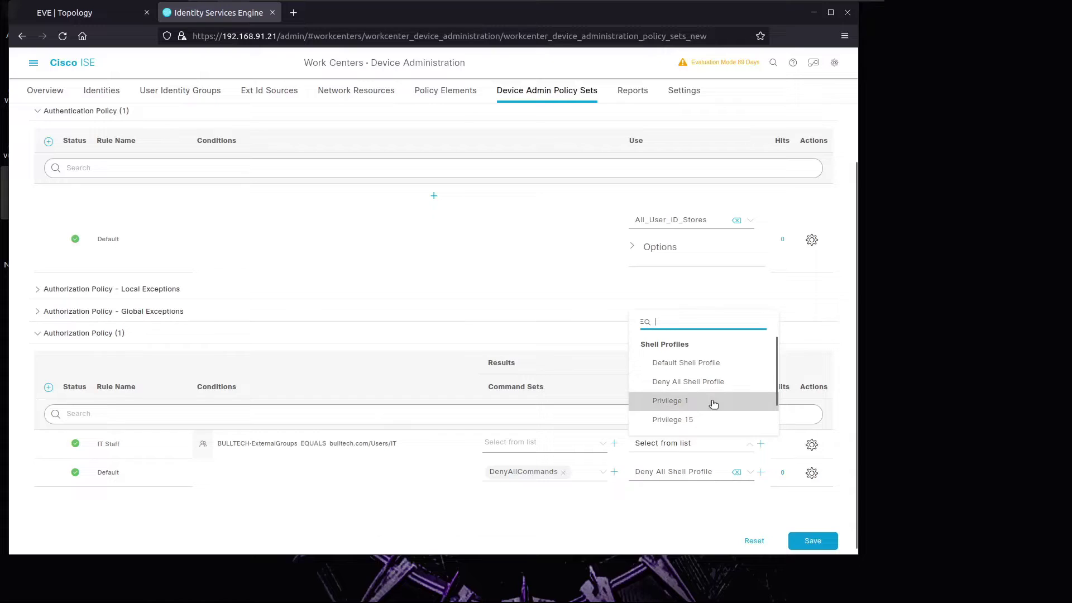
left_click(697, 422)
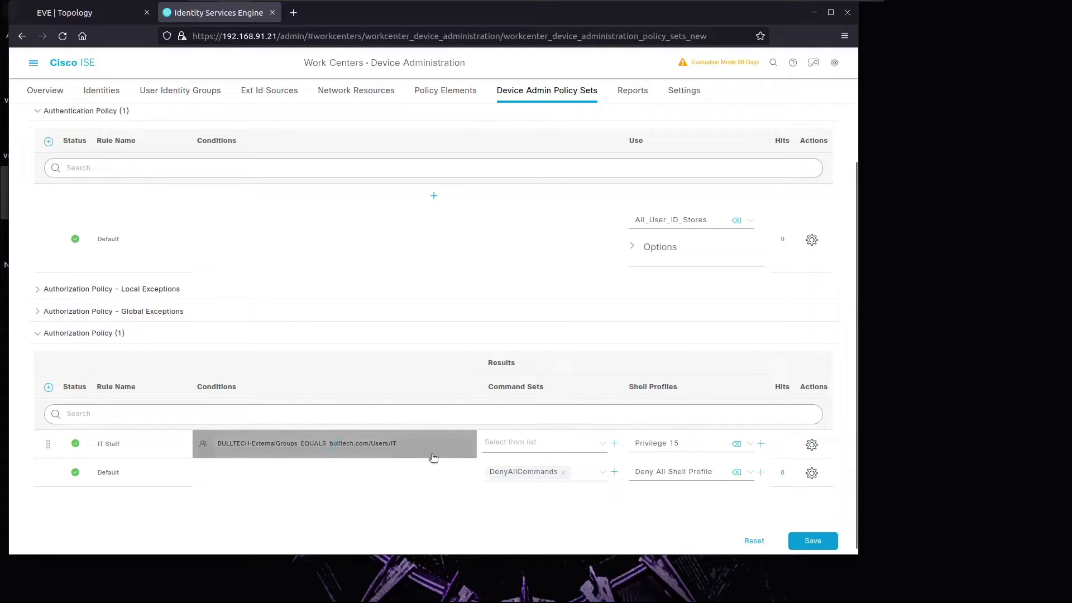
Duplicate the IT Staff rule below it and rename the copy Domain User
left_click(811, 444)
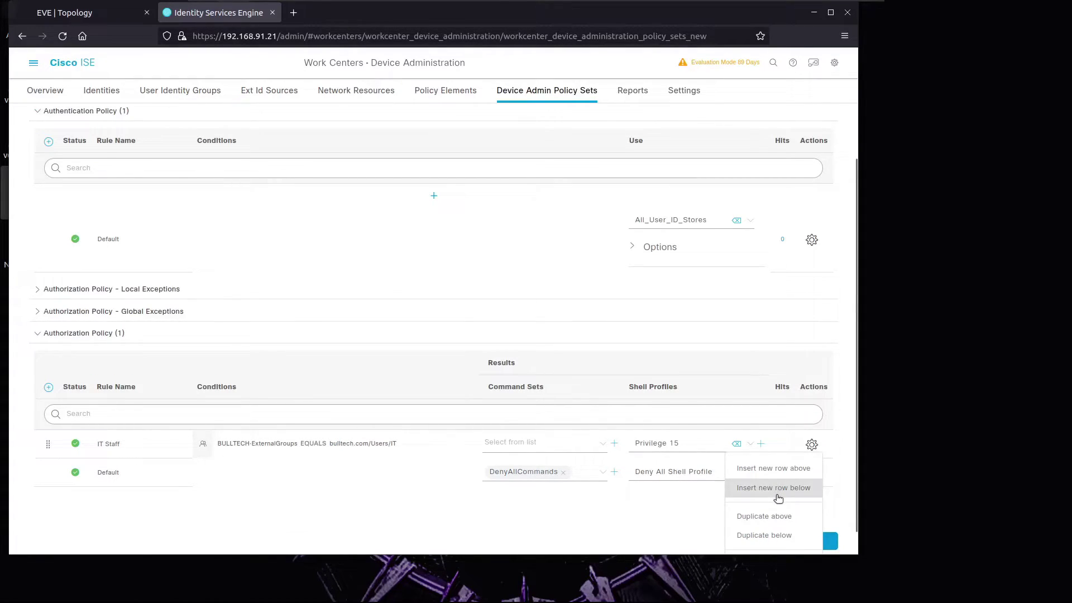
left_click(776, 535)
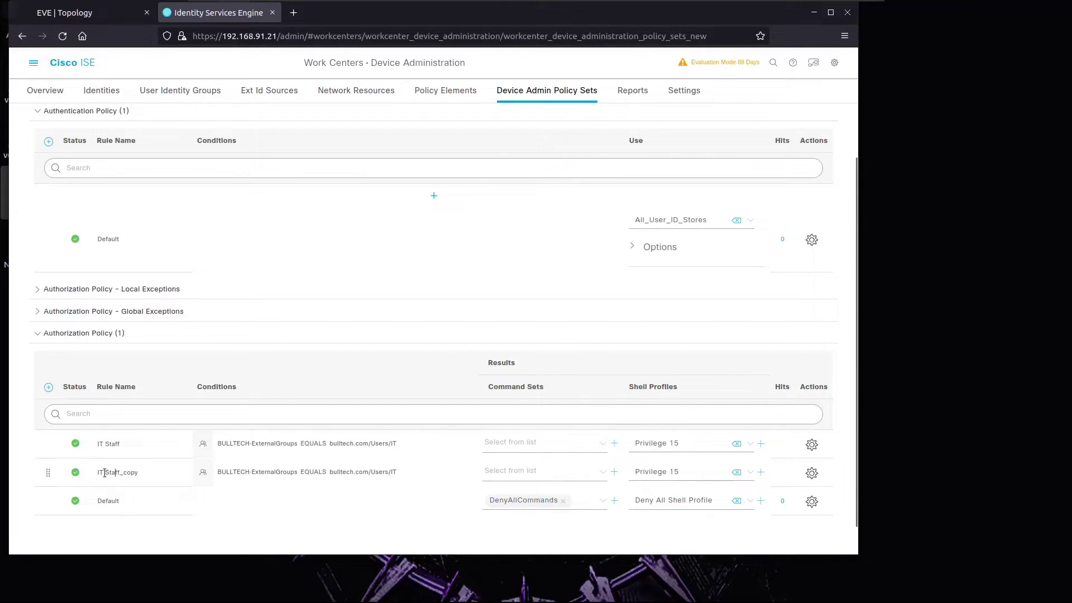
key("BackSpace")
key("BackSpace")
key("BackSpace")
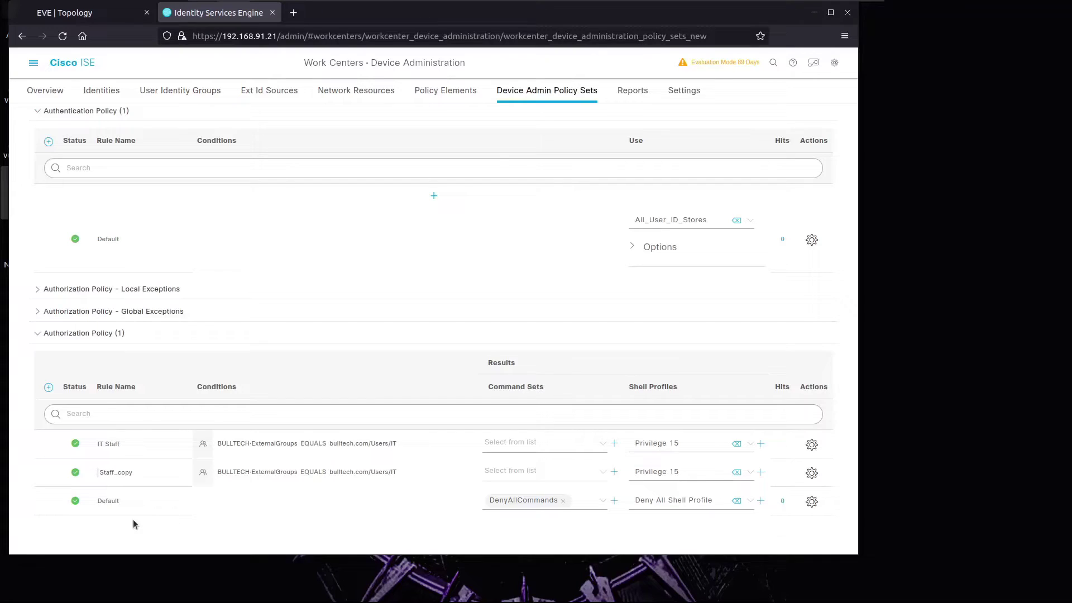
type("Domain USer")
key("Delete")
key("Delete")
key("Delete")
key("Delete")
key("Delete")
key("BackSpace")
key("BackSpace")
key("BackSpace")
type("ser")
key("Delete")
key("Delete")
key("Delete")
key("Delete")
key("Delete")
Change Domain User to match bulltech.com/Users/Domain Users with the Privilege 1 shell profile
left_click(374, 474)
left_click(545, 183)
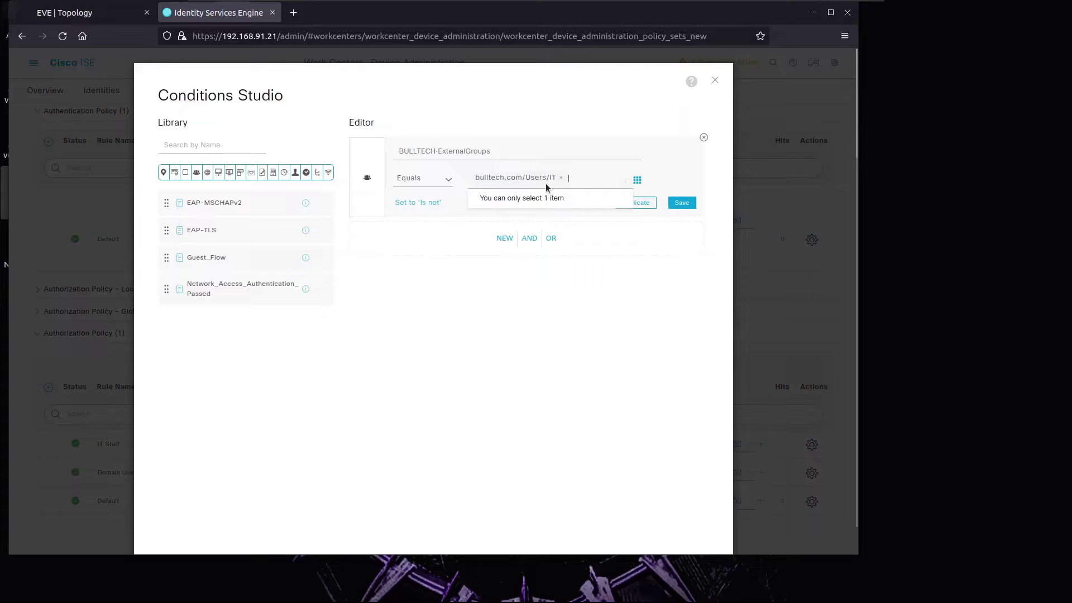
left_click(562, 178)
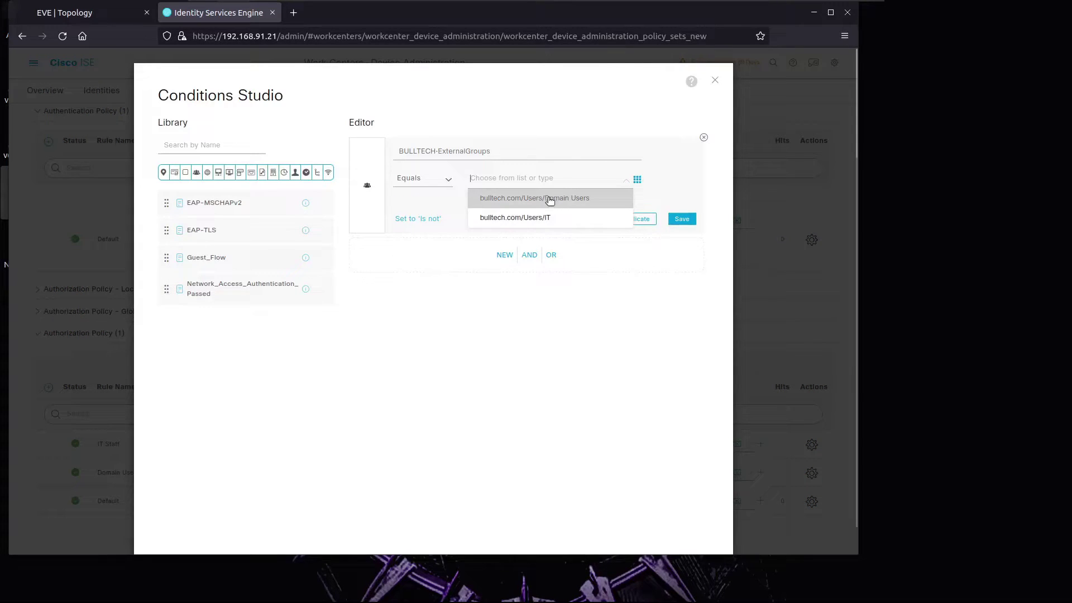
left_click(547, 199)
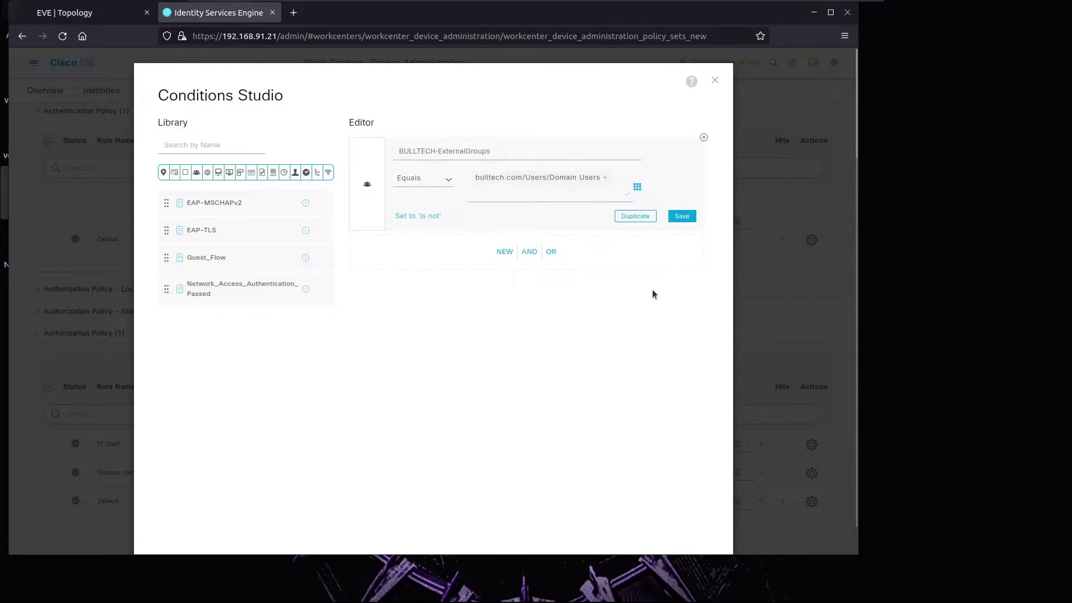
scroll(652, 289, "down", 2)
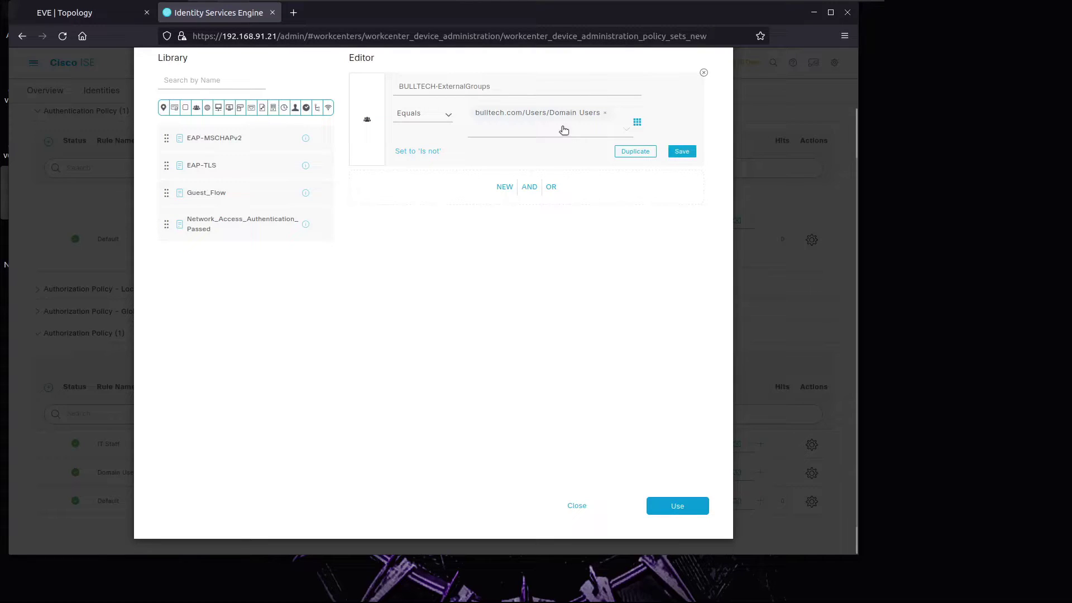
left_click(681, 506)
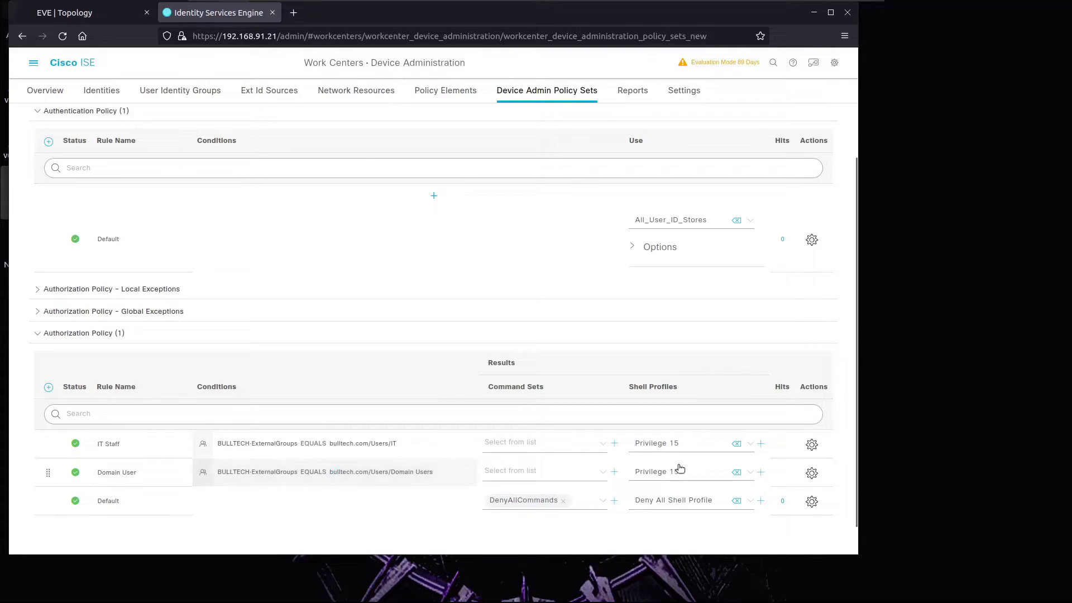
left_click(679, 477)
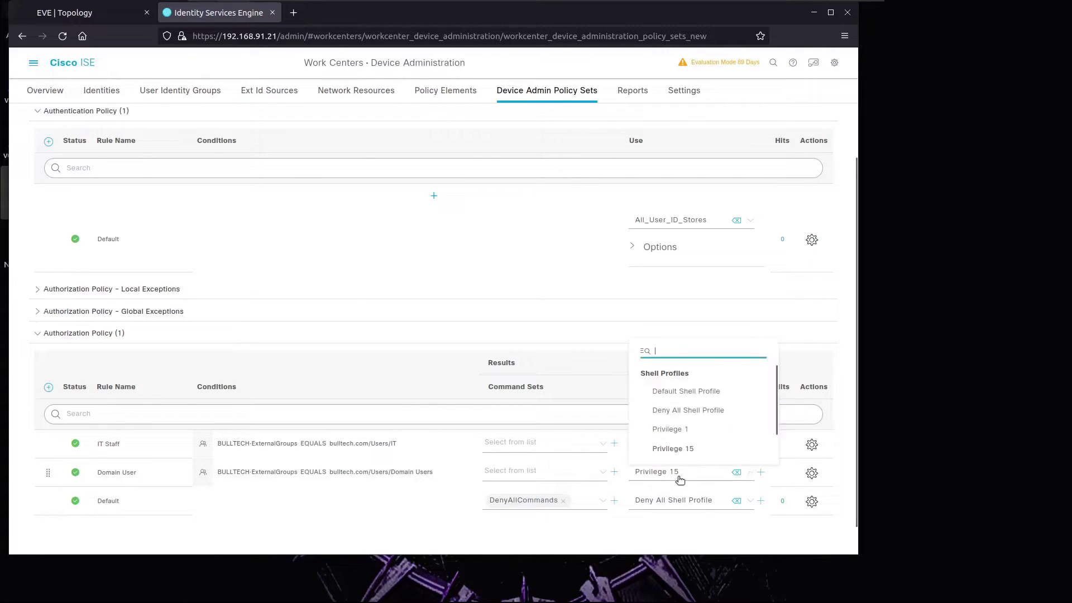
left_click(678, 430)
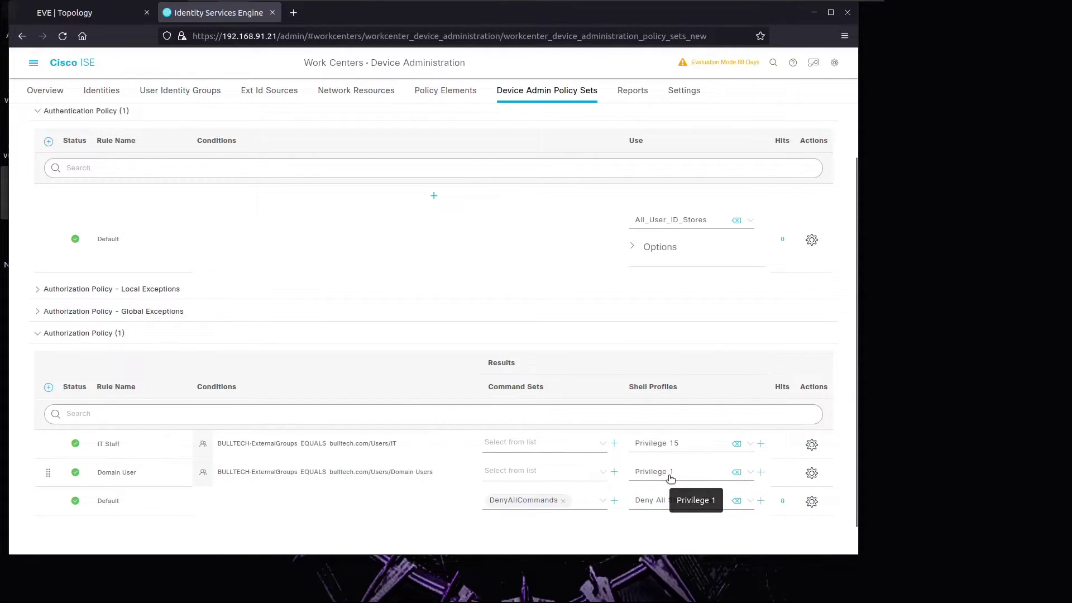
Save the ISE3.1 Policy set's authorization rules
scroll(675, 490, "down", 1)
left_click(804, 536)
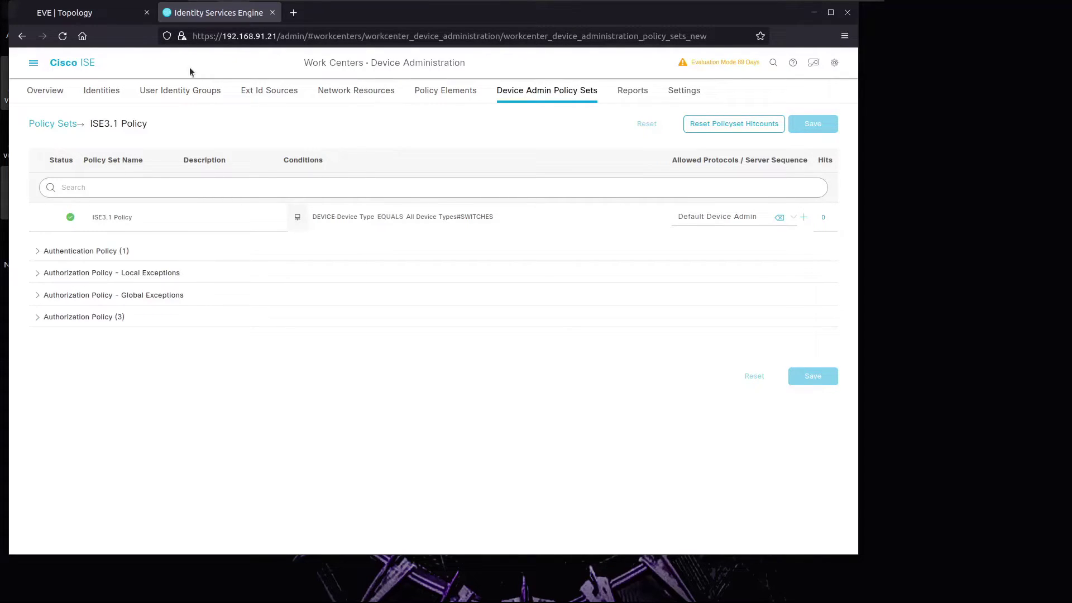
left_click(33, 63)
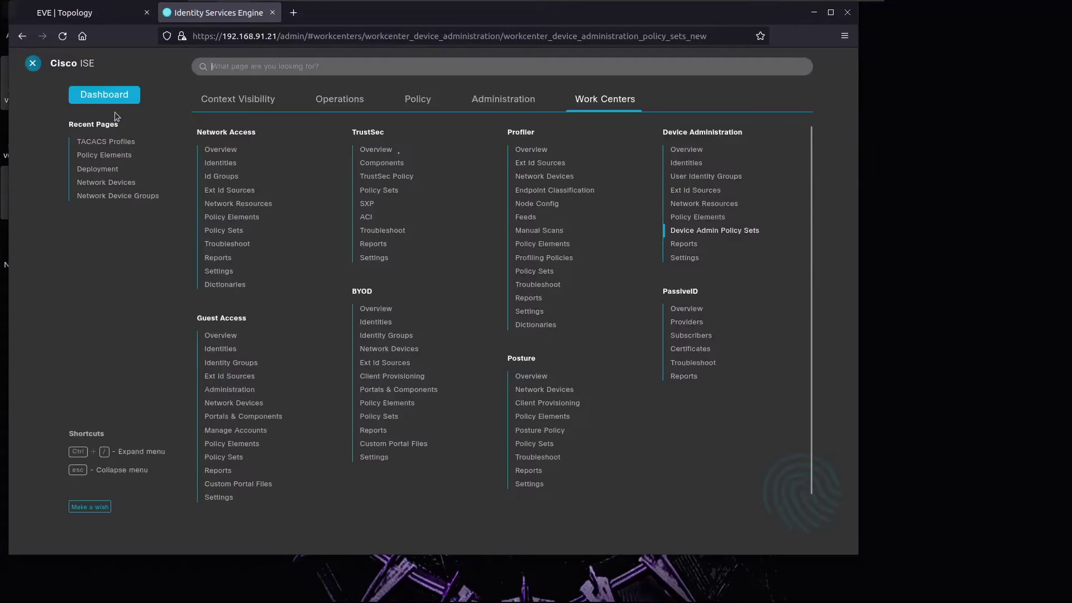
Check the still-empty Operations > TACACS Live Logs, then return to the EVE topology
left_click(418, 100)
left_click(341, 101)
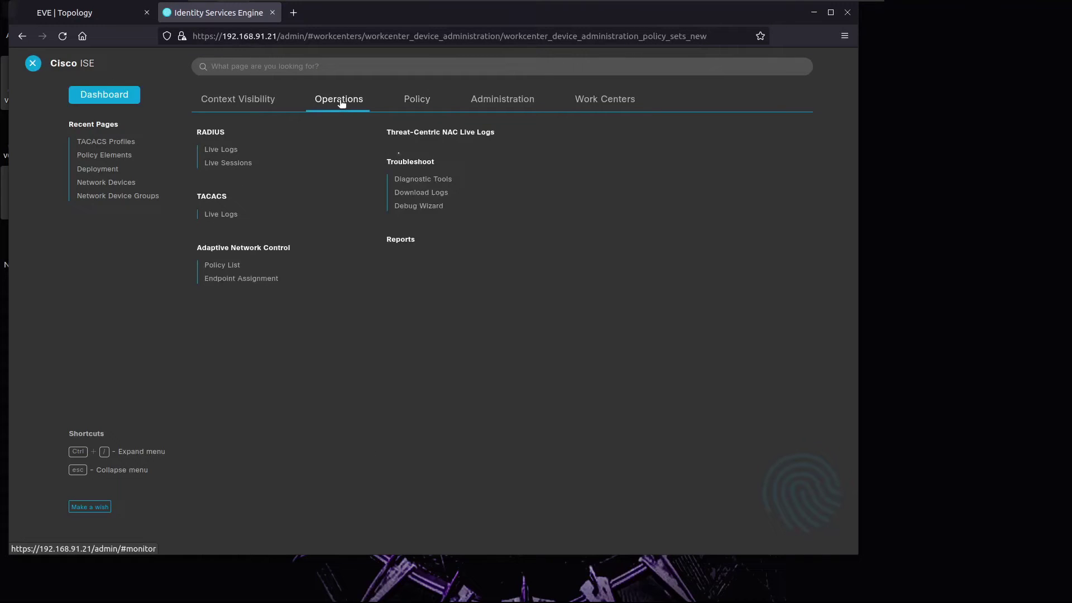
left_click(223, 215)
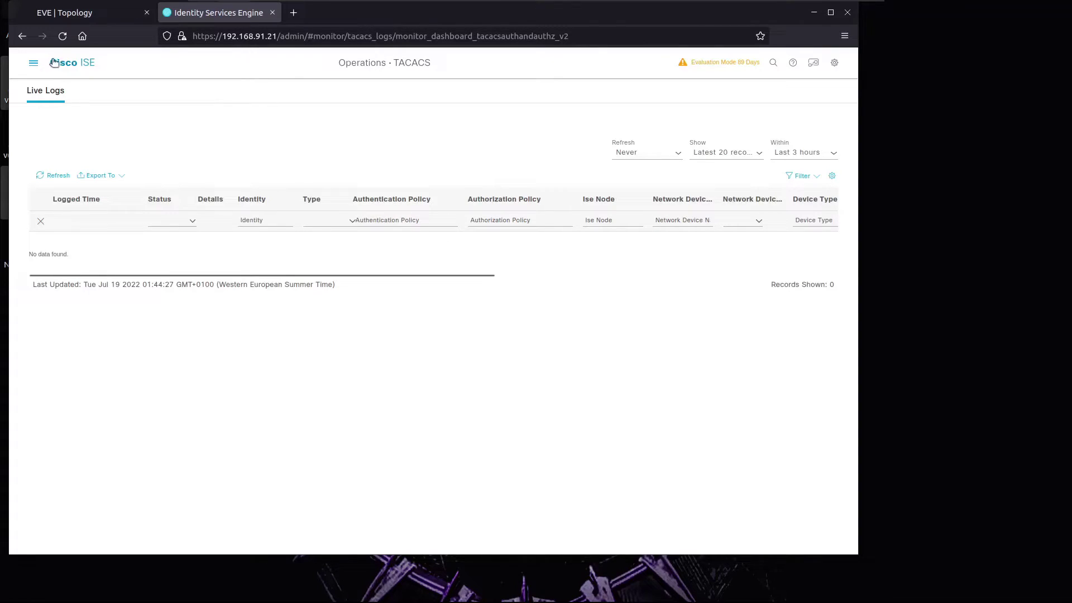
left_click(81, 21)
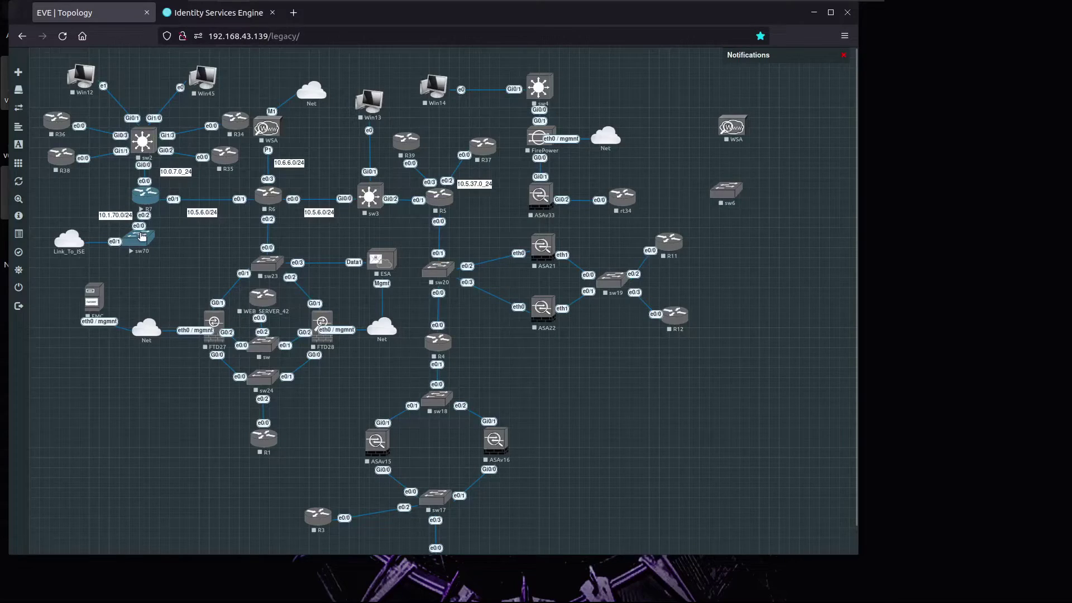
Open a telnet console to sw70 from EVE and enter global configuration with conf t
left_click(142, 236)
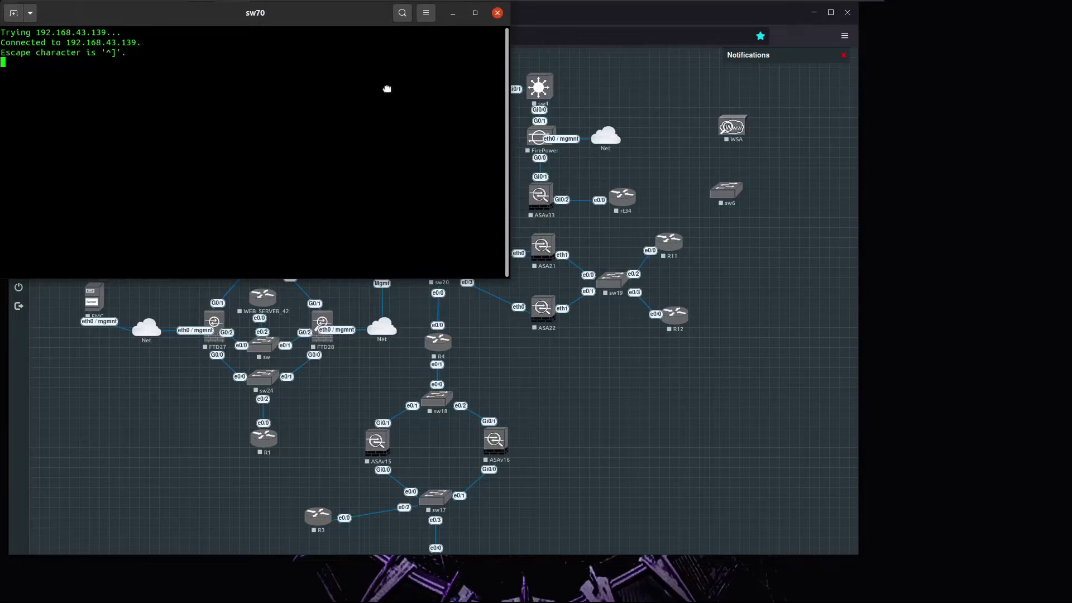
left_click_drag(230, 11, 735, 70)
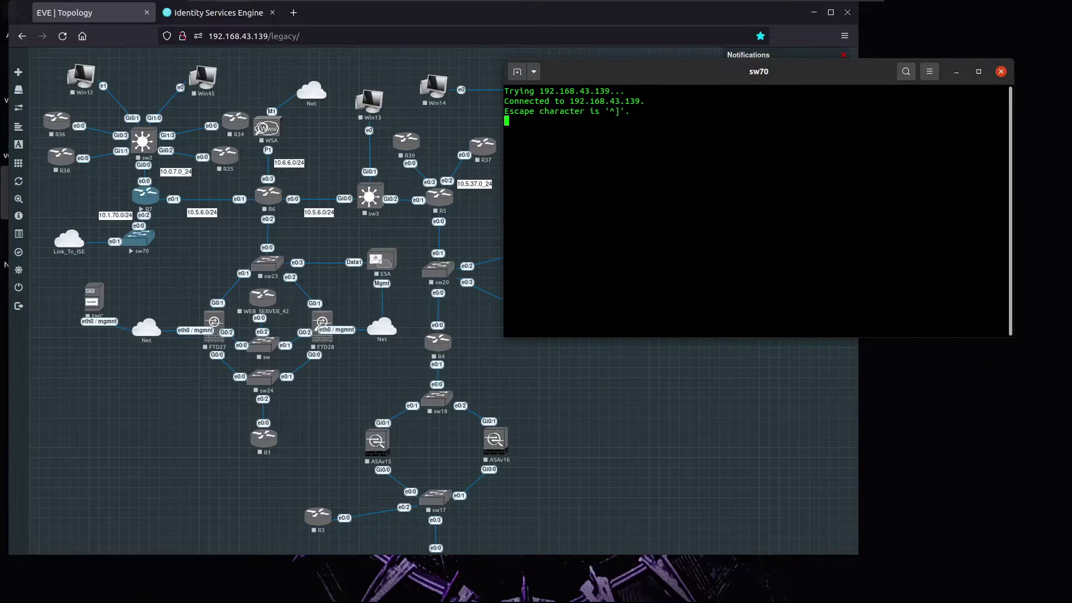
key("Return")
type("conf t")
key("Return")
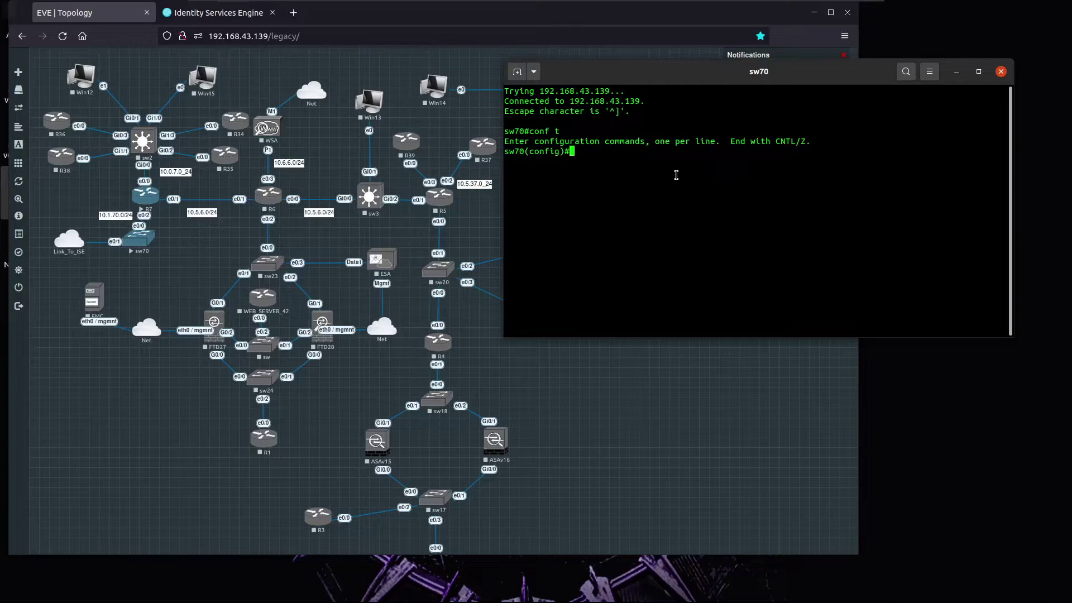
Enable aaa new-model and create a TACACS server named ISE
type("aaa new-model")
key("Return")
key("Return")
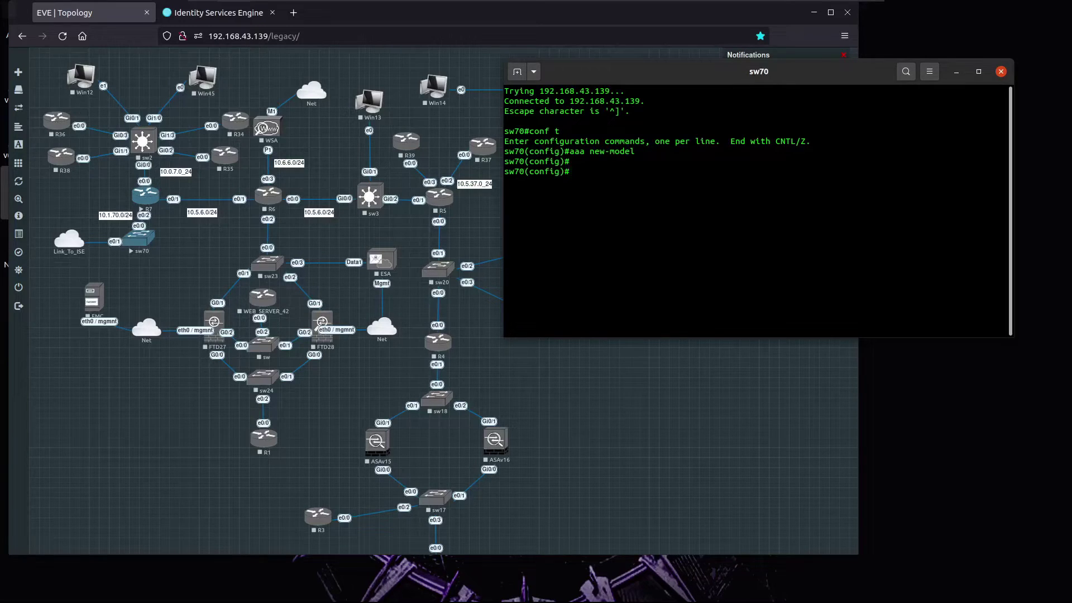
type("tacacs")
key("Tab")
key("BackSpace")
key("BackSpace")
key("Tab")
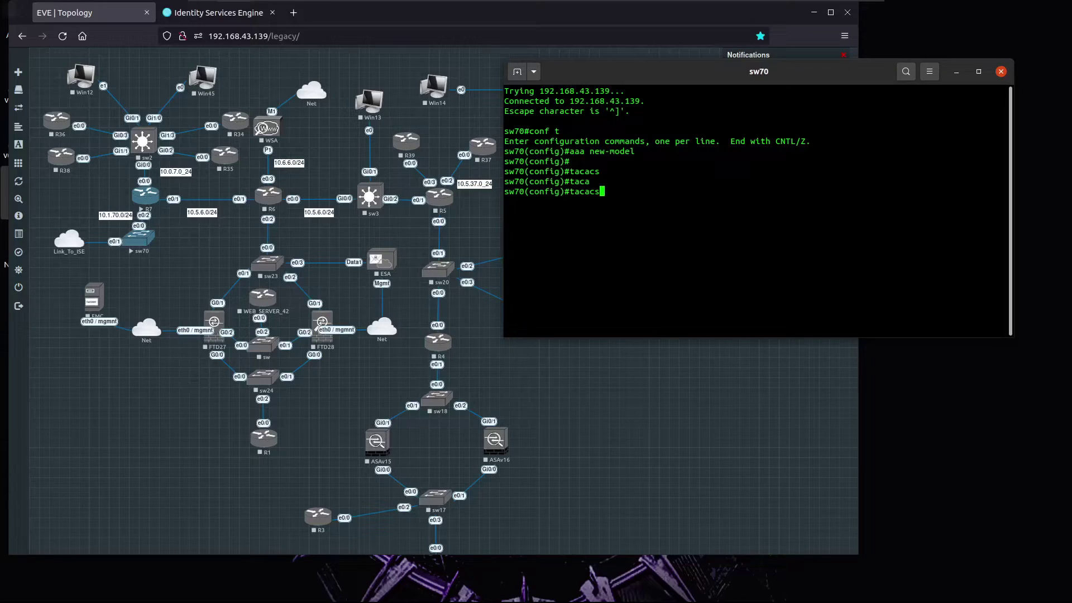
type("server ISE")
key("Return")
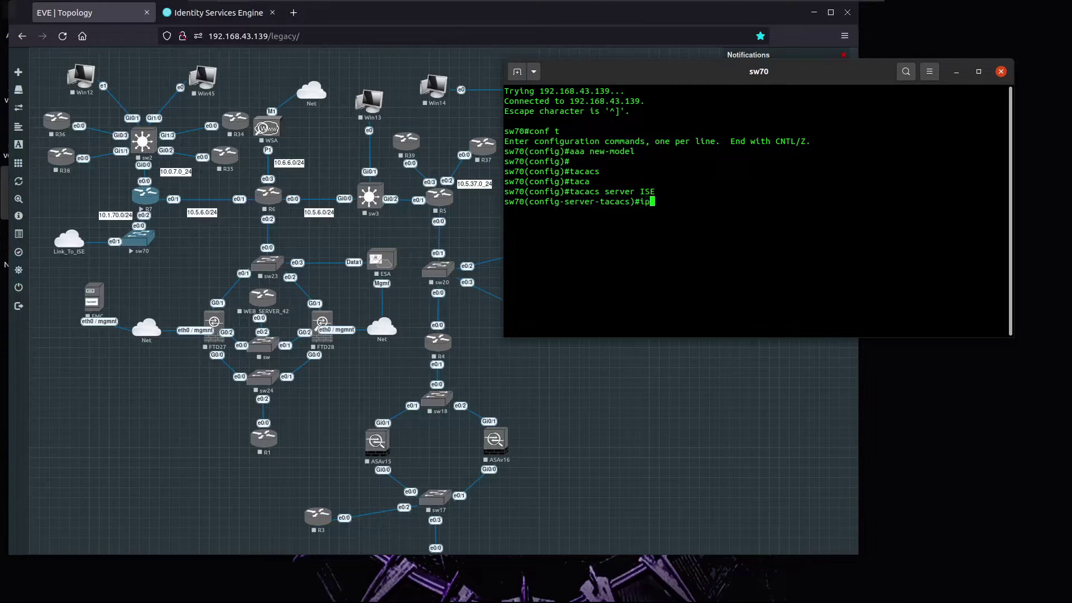
Give TACACS server ISE the address ipv4 10.1.70.21 and its shared key, then exit
key("BackSpace")
key("BackSpace")
key("Tab")
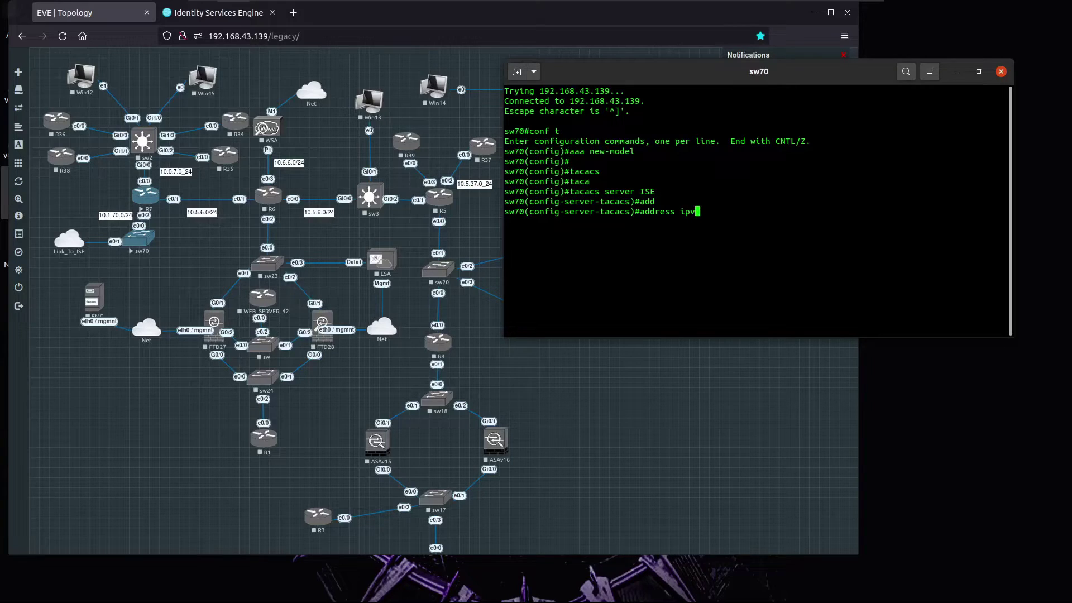
key("Return")
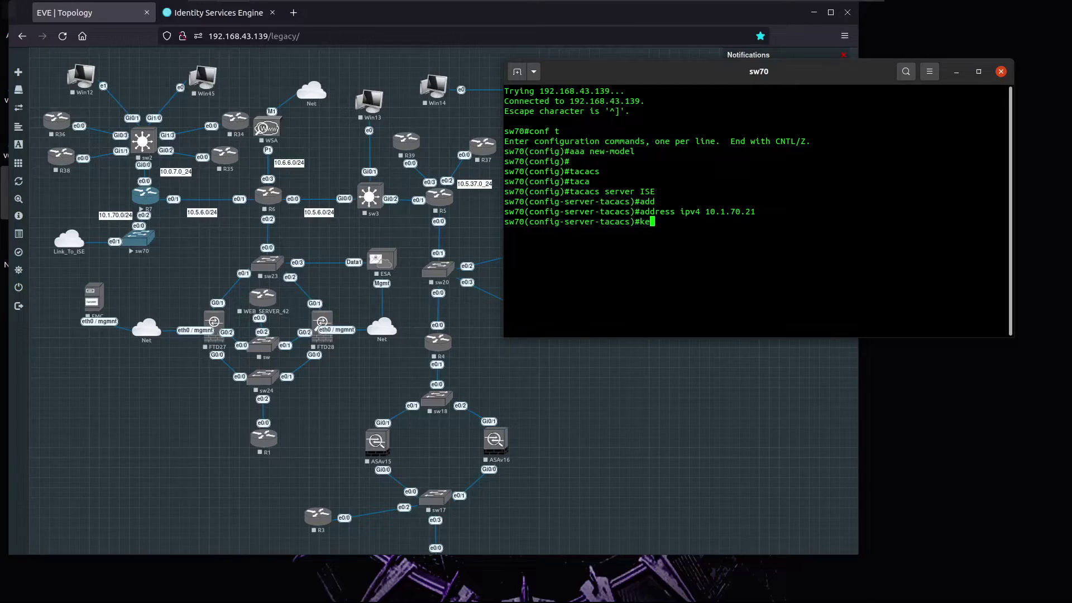
key("BackSpace")
key("Return")
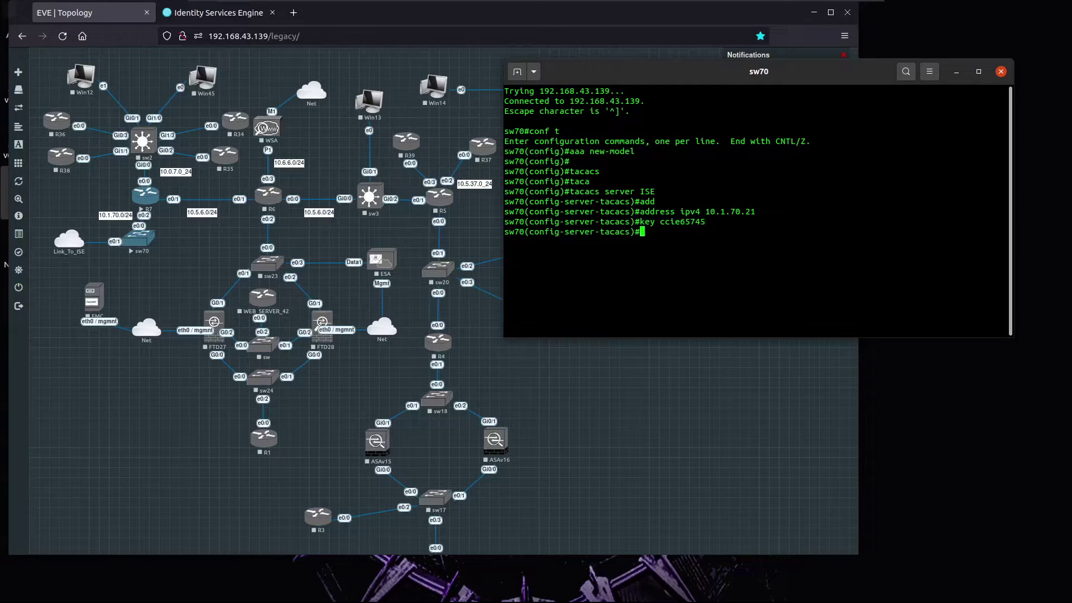
key("Return")
key("Return")
key("Return")
Assign 10.1.70.70 255.255.255.0 to interface VLAN 1 and bring it up with no shutdown
type("sh")
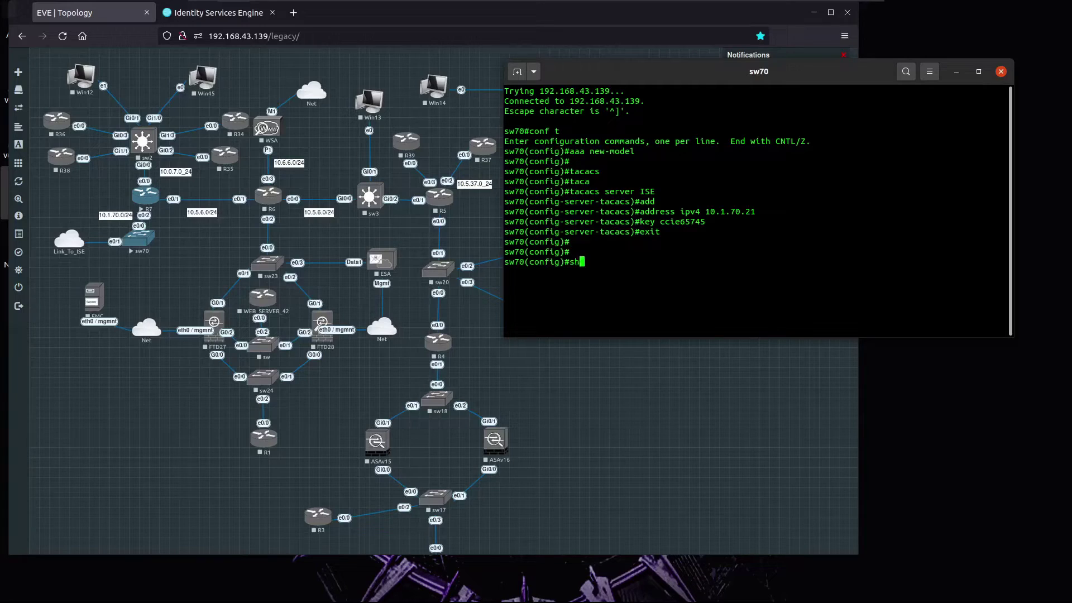
type(" run int vlan 1")
key("Return")
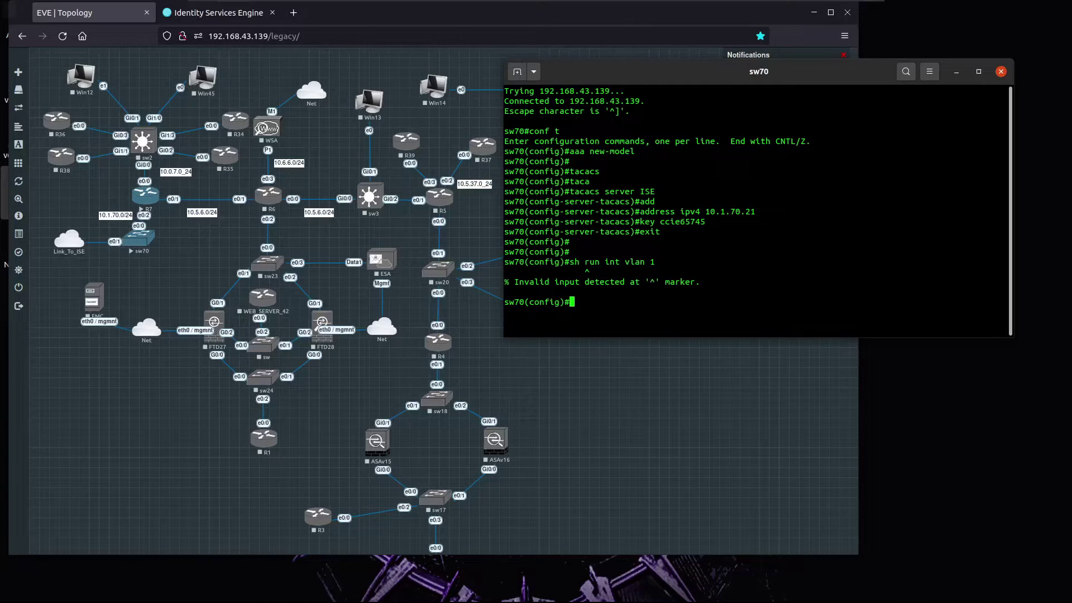
type("int vlan 1")
key("Return")
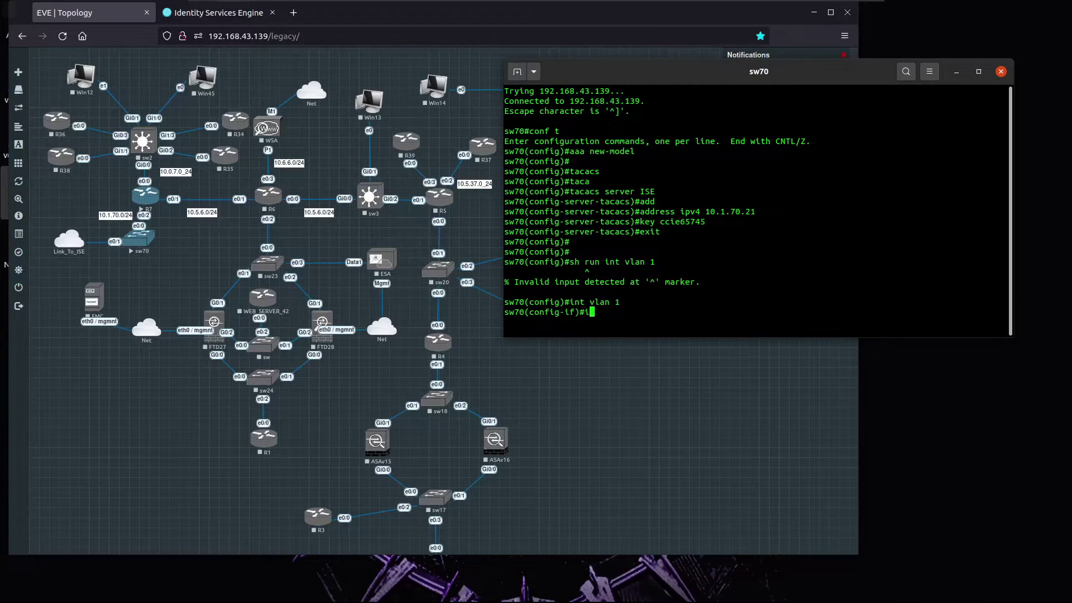
type("ip add 10.1.70.70 255.255.255.0")
key("Return")
type("no sh")
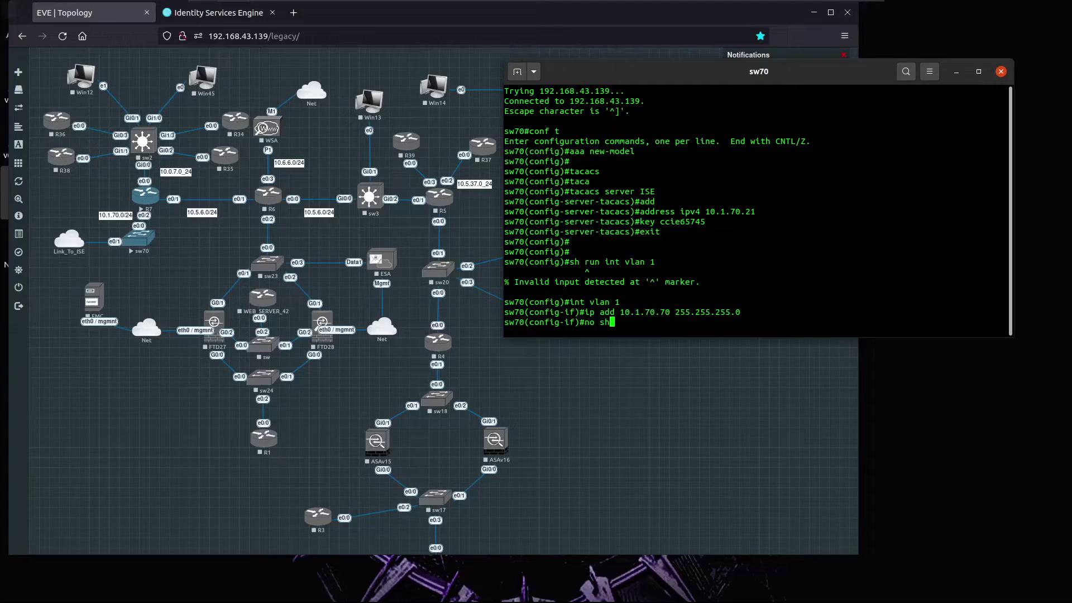
key("Return")
Ping the ISE server at 10.1.70.21 until it fully succeeds, then exit the interface
type("do ping 10")
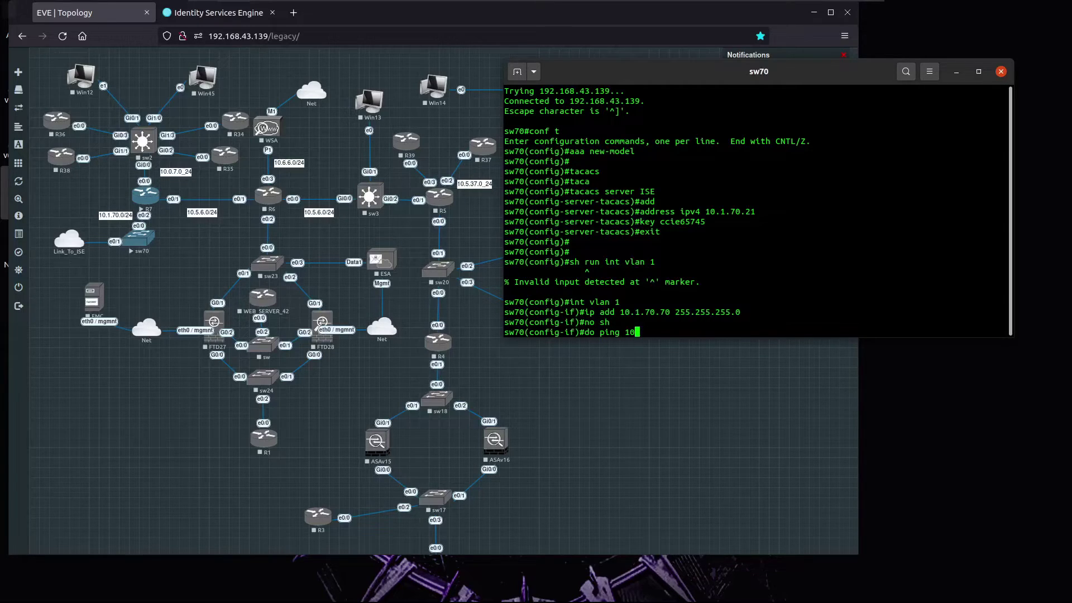
type(".1.70.21")
key("Return")
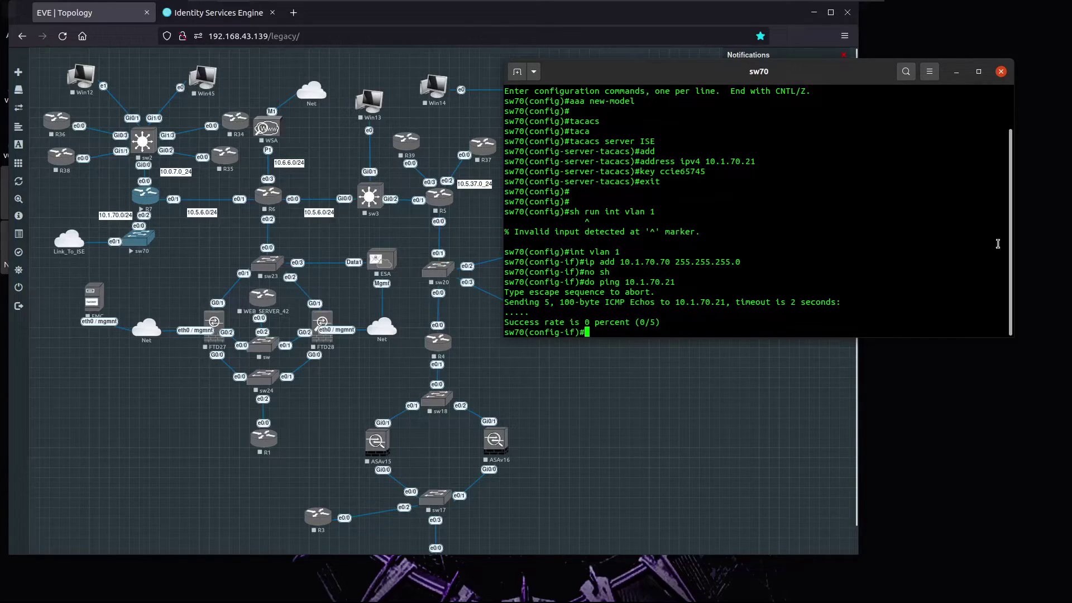
key("Up")
key("Return")
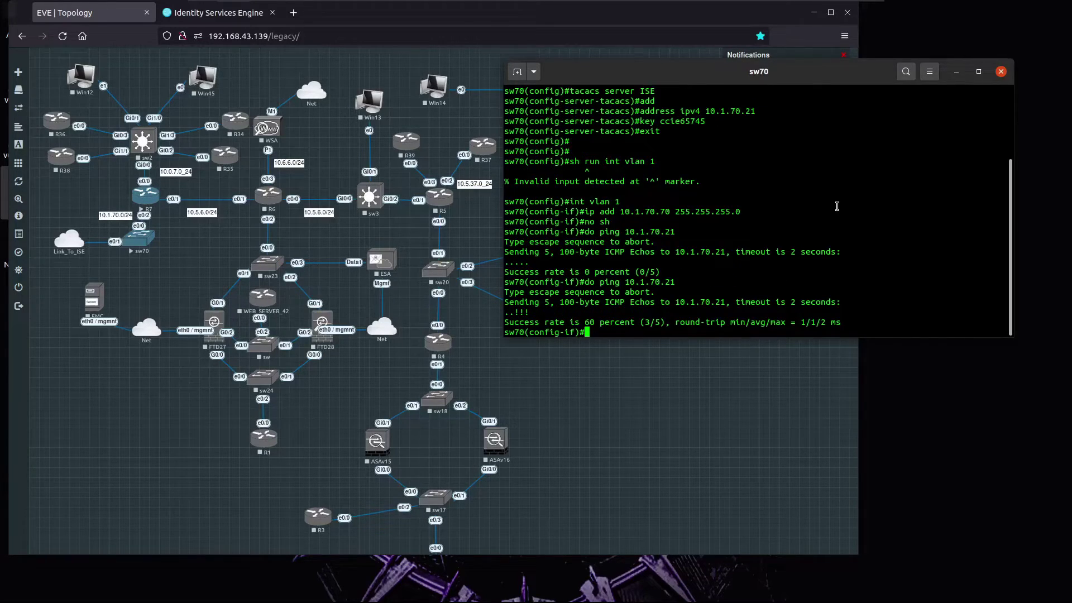
key("Up")
key("Return")
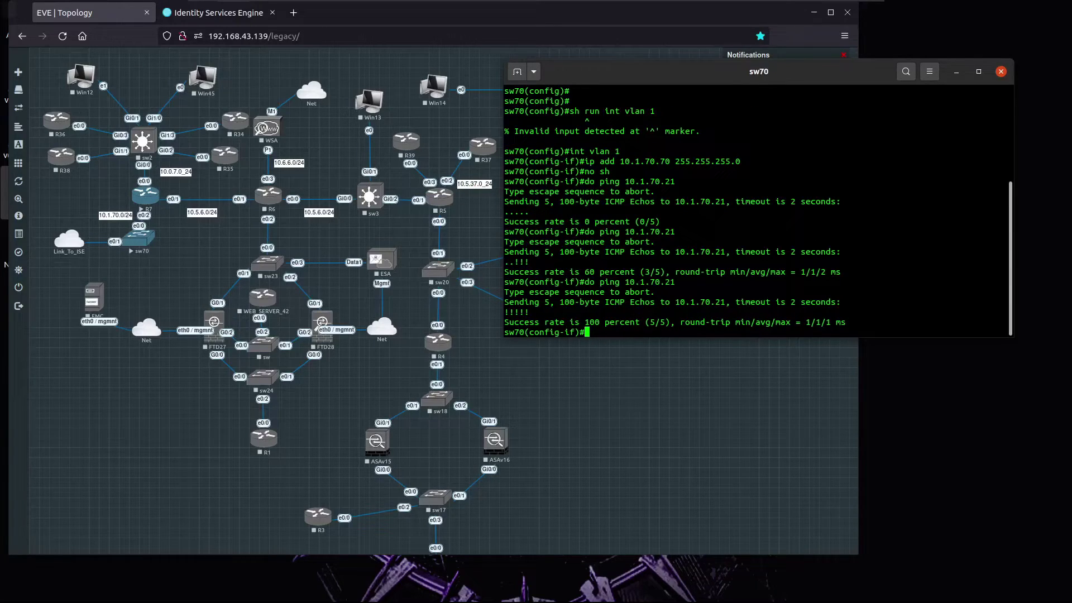
type("exit")
key("Return")
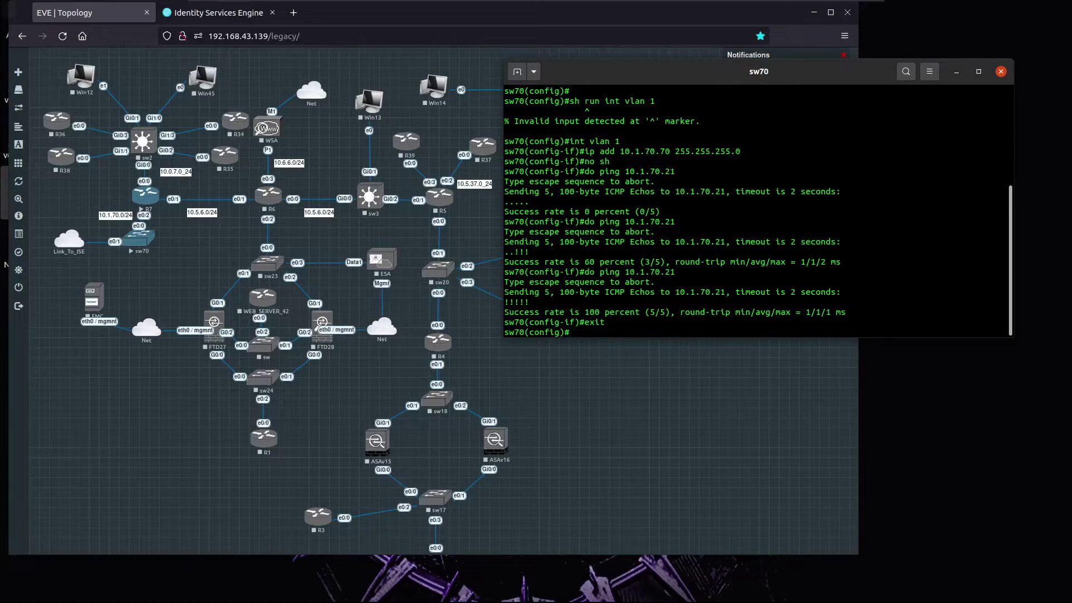
Create TACACS+ server group ISE_SERVER containing server ISE
type("aaa group server taca")
key("Tab")
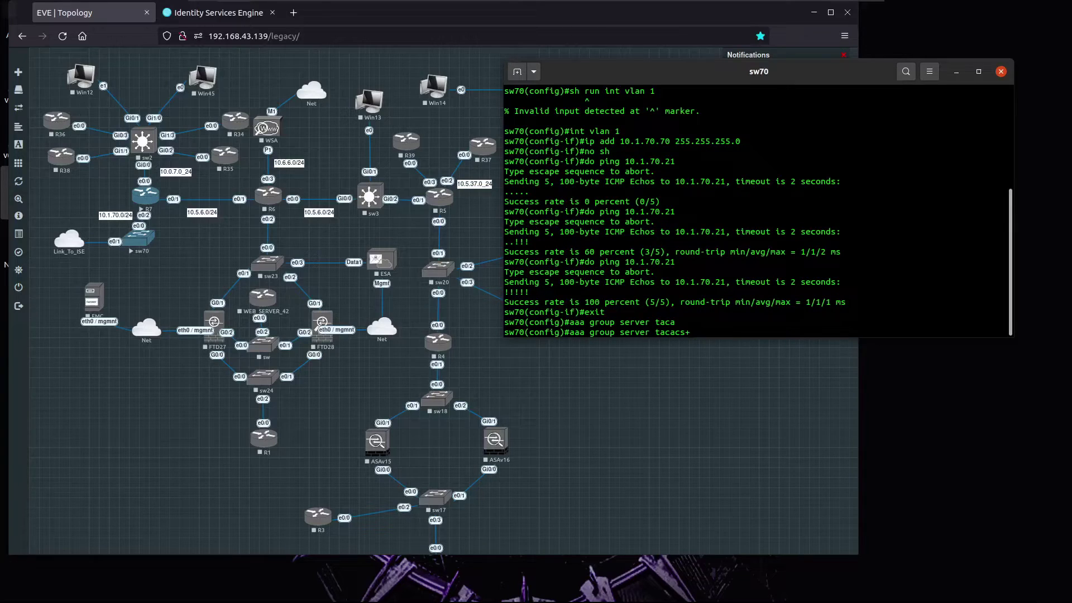
key("BackSpace")
key("BackSpace")
type("ISE_SERVER")
key("Return")
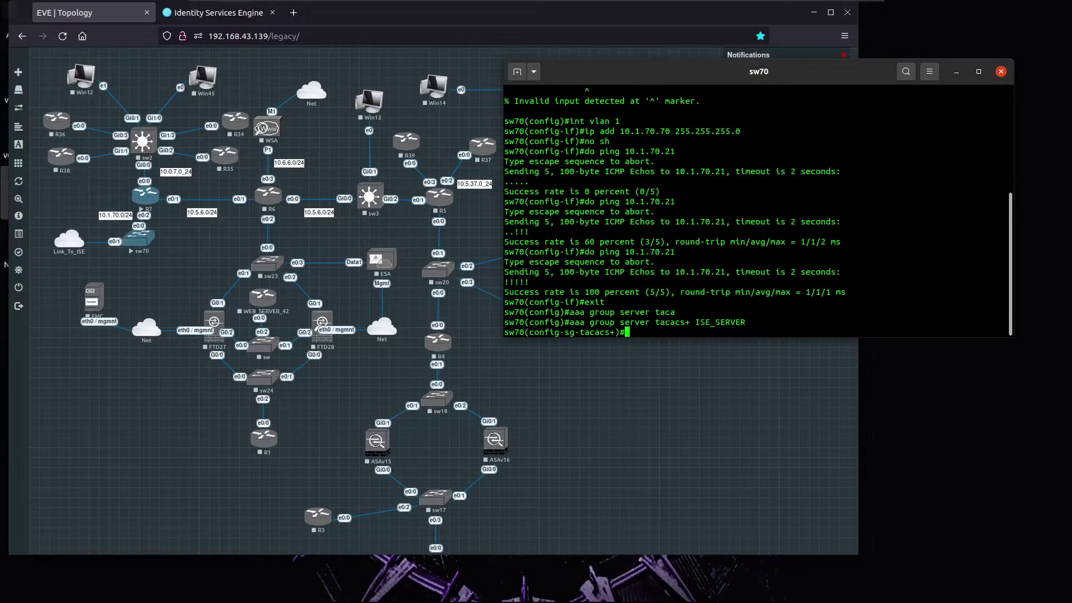
type("server name ISE")
key("Return")
type("EXIT")
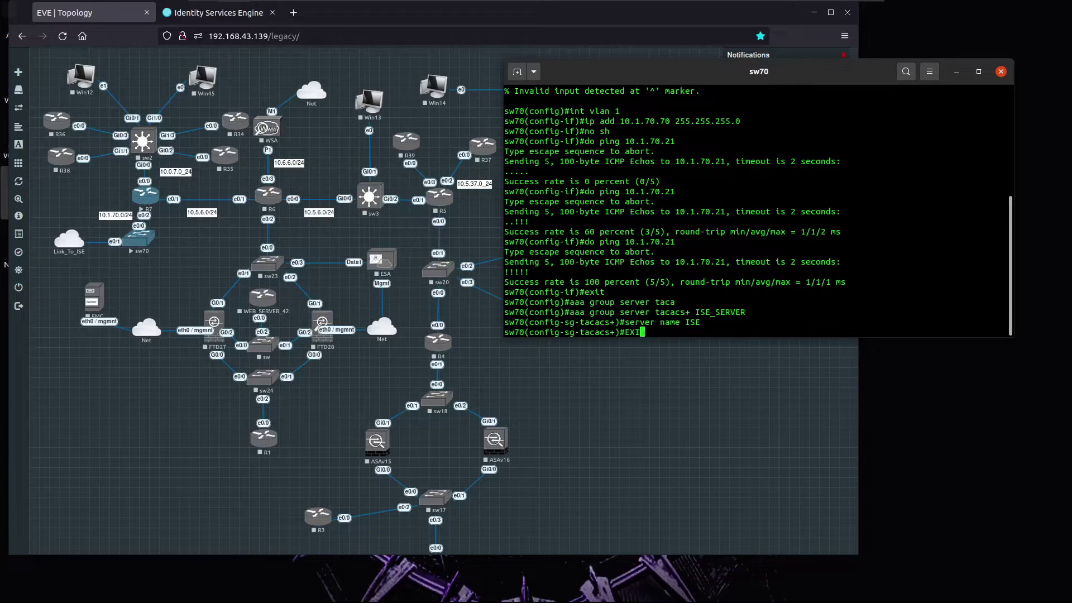
key("Return")
key("Return")
key("Return")
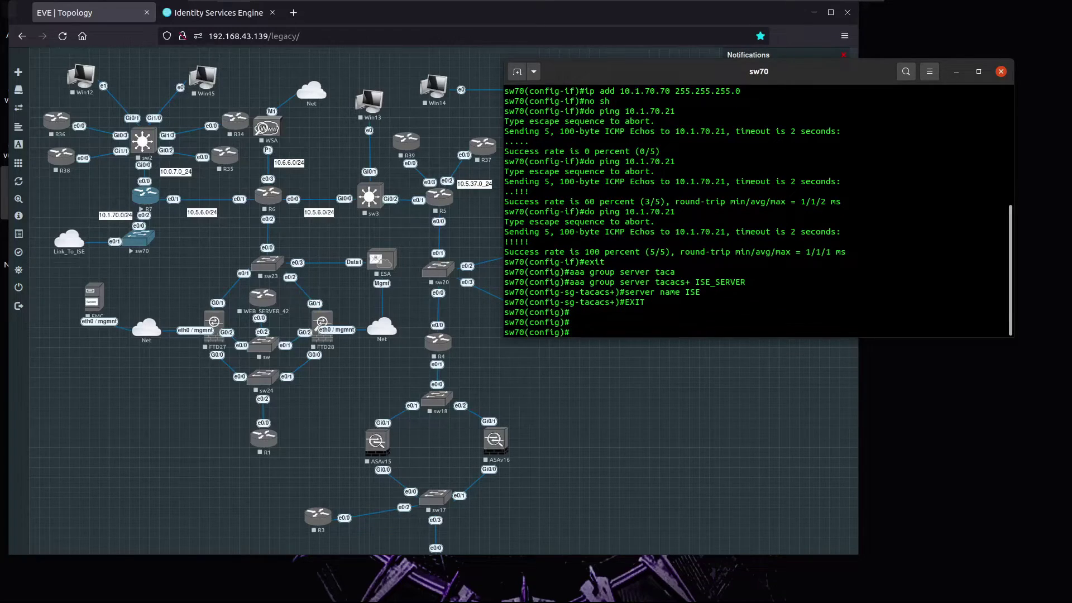
type("aaa authentication login")
Define login authentication list AUTH_LIST using group ISE_SERVER with local fallback
type("ISE")
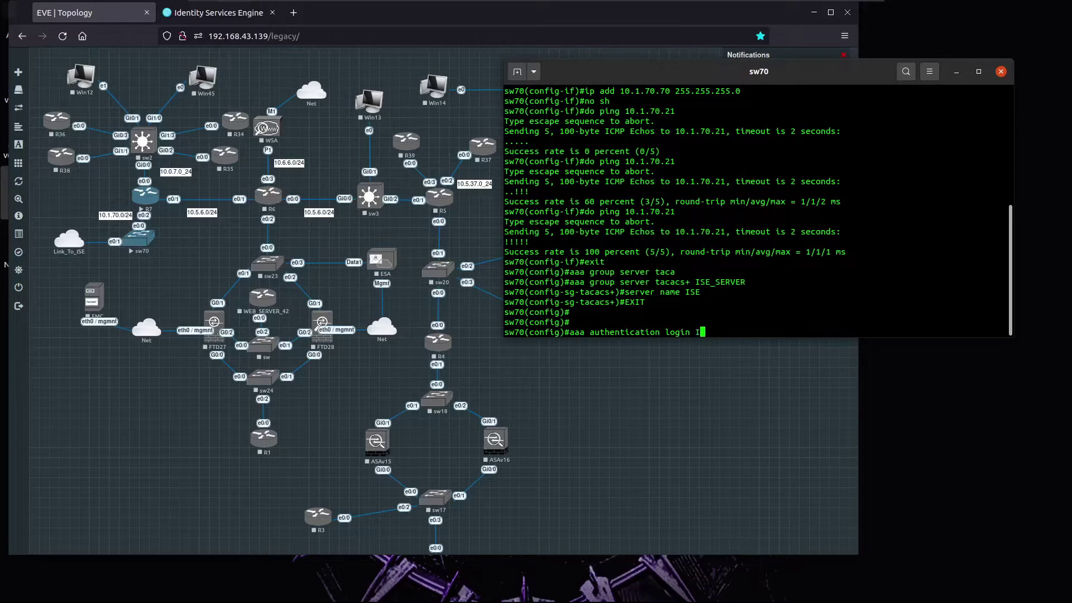
key("BackSpace")
key("BackSpace")
type("AU")
key("BackSpace")
key("BackSpace")
key("BackSpace")
type("AUTH_")
key("BackSpace")
type(")")
key("BackSpace")
type("_LIST group ISE_SERVER ")
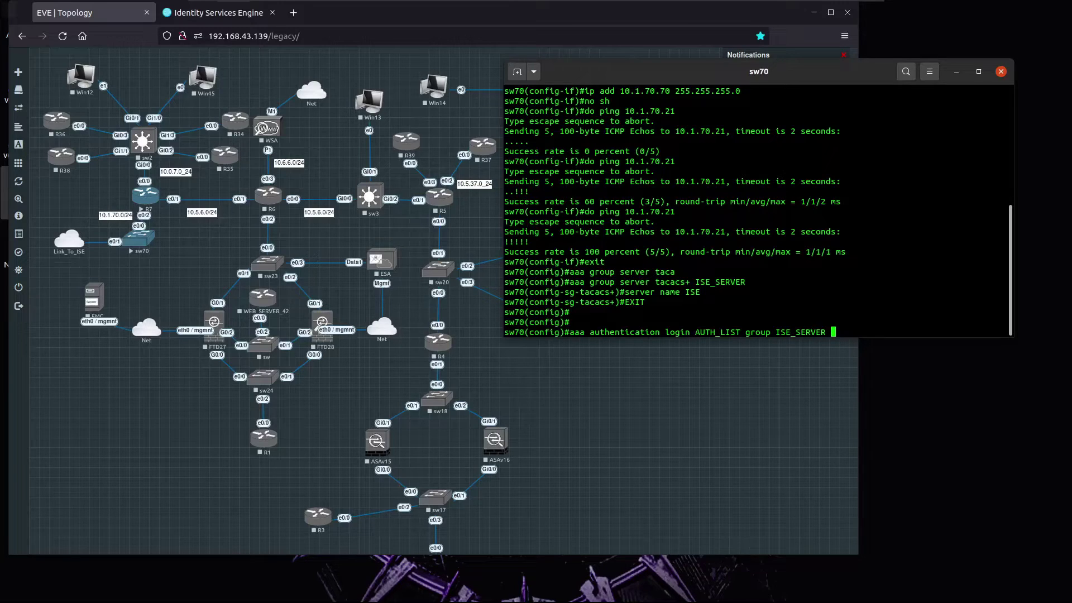
type("local")
key("Return")
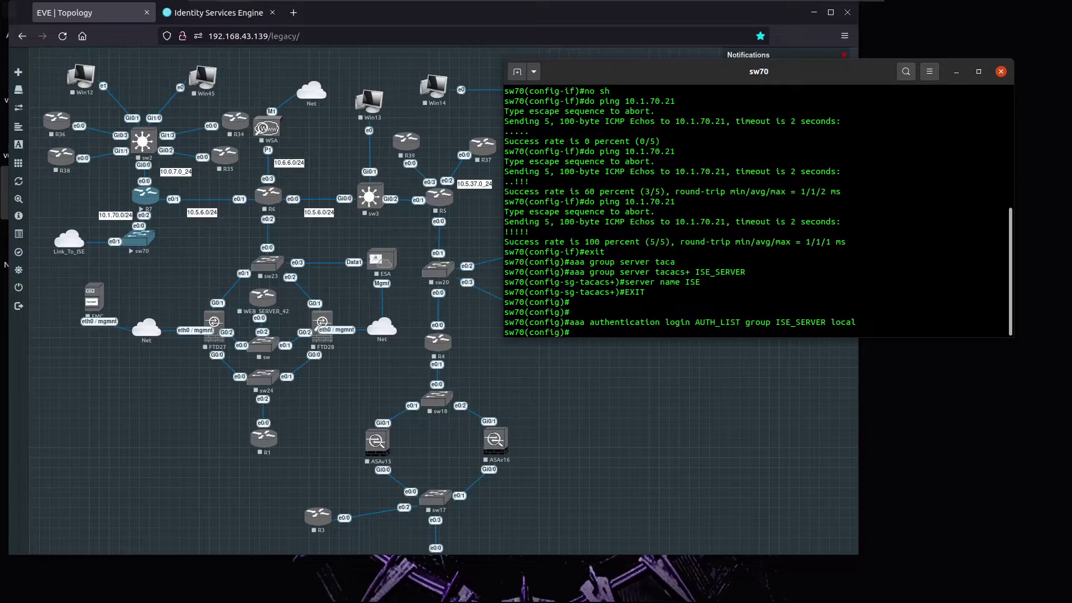
Authorize exec sessions via AUTH_LIST with ISE_SERVER then local, and begin enable default authentication
type("aaa authorization exec AUTH")
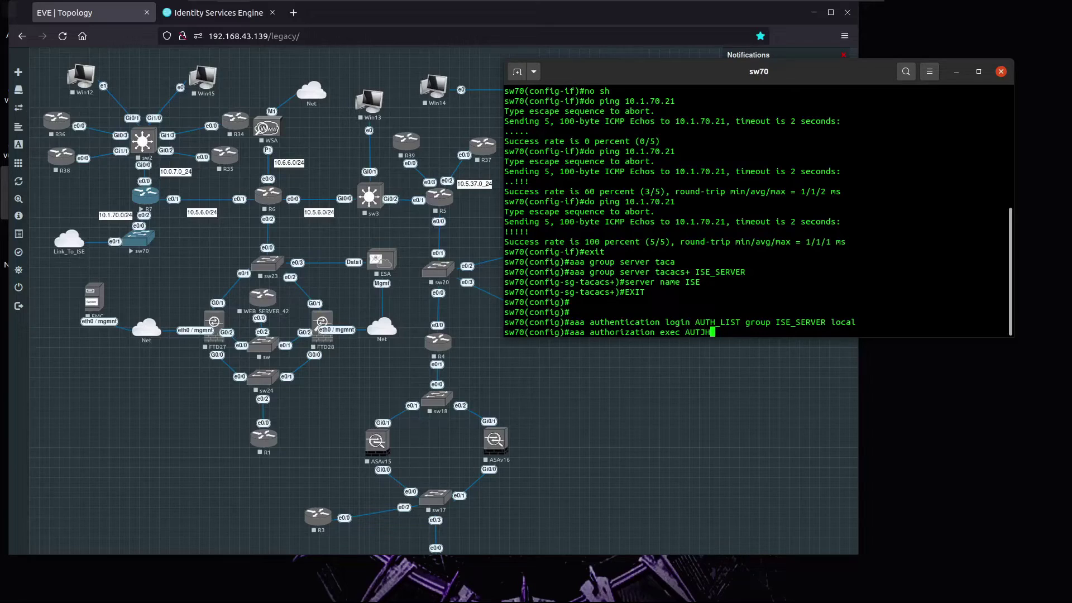
type("_LIST group ISE_SERVER local")
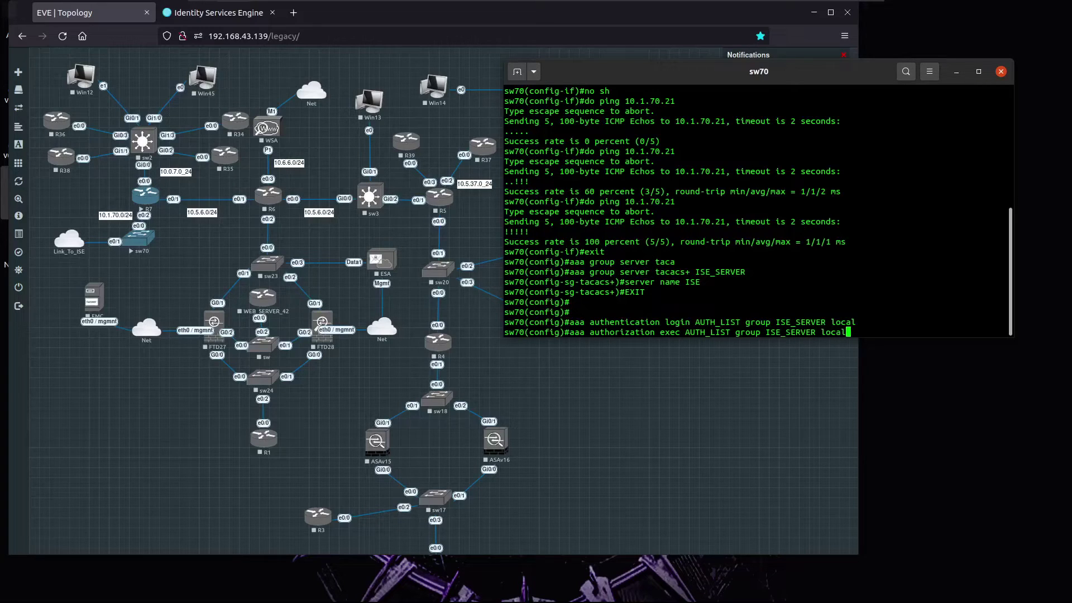
key("Return")
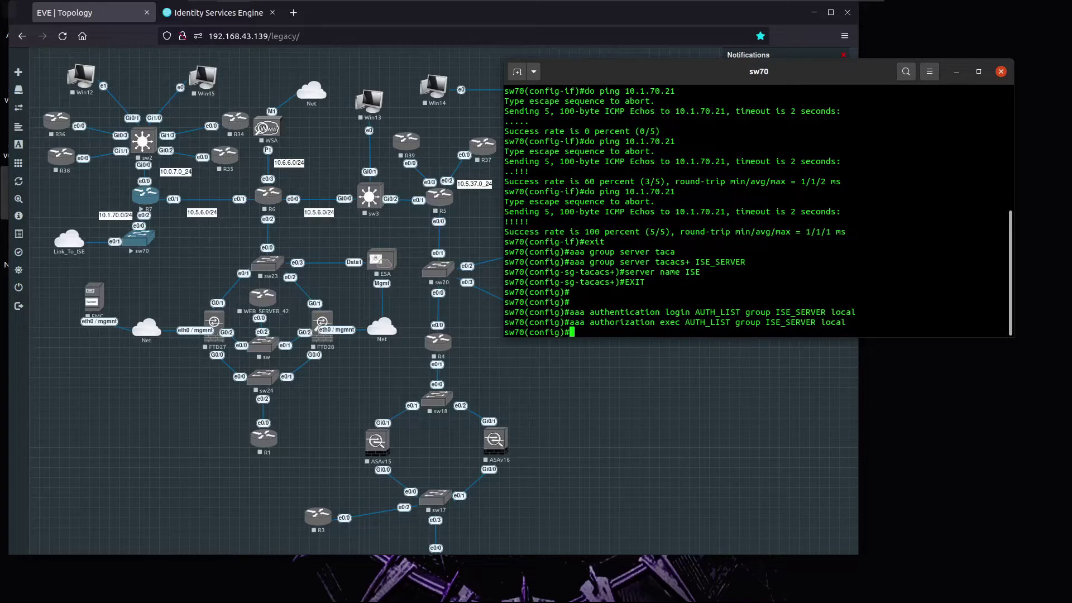
type("AAA AUTHENTICATION")
key("BackSpace")
key("BackSpace")
key("BackSpace")
key("BackSpace")
key("BackSpace")
key("BackSpace")
key("BackSpace")
key("BackSpace")
key("BackSpace")
key("BackSpace")
key("BackSpace")
key("BackSpace")
key("BackSpace")
key("BackSpace")
key("BackSpace")
key("BackSpace")
key("BackSpace")
key("BackSpace")
type("aaa authentication enable default ")
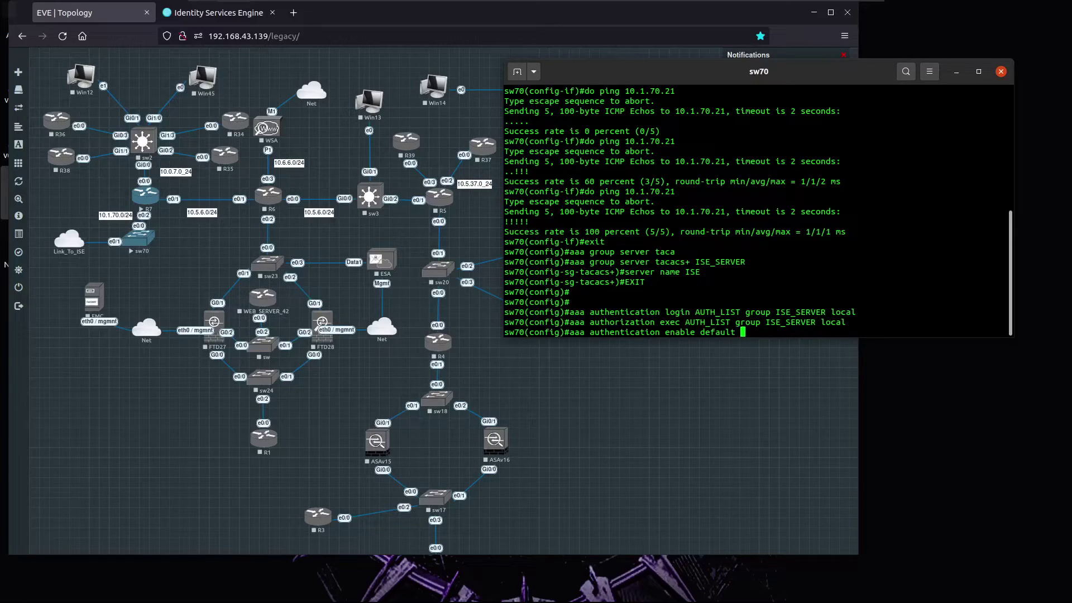
type("group ISE_SERVER ?")
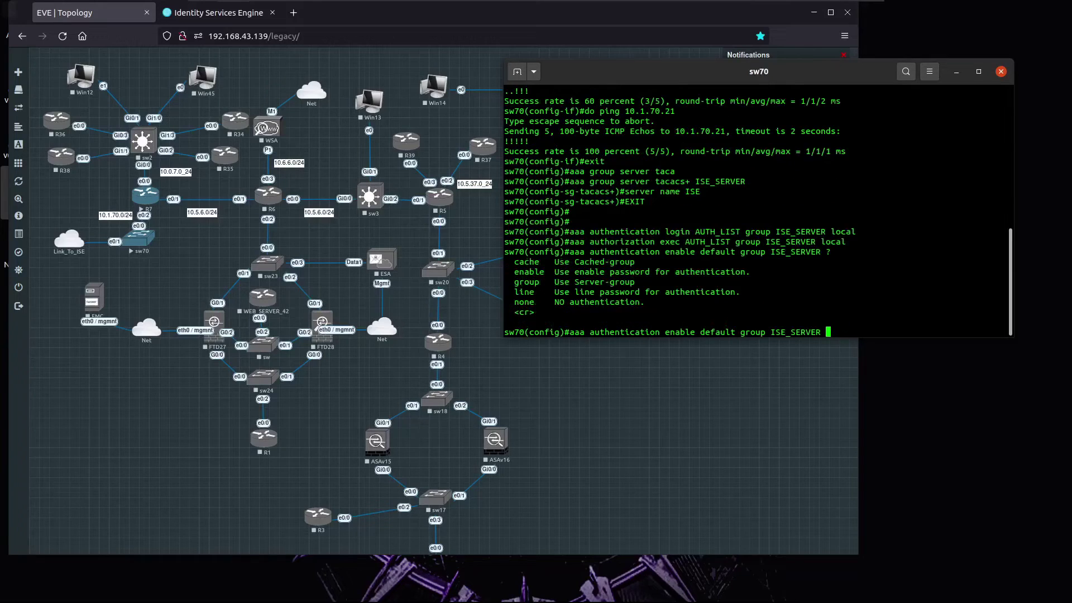
type("enable")
Apply enable authentication with enable fallback and begin default start-stop exec accounting
key("Return")
key("Return")
key("Return")
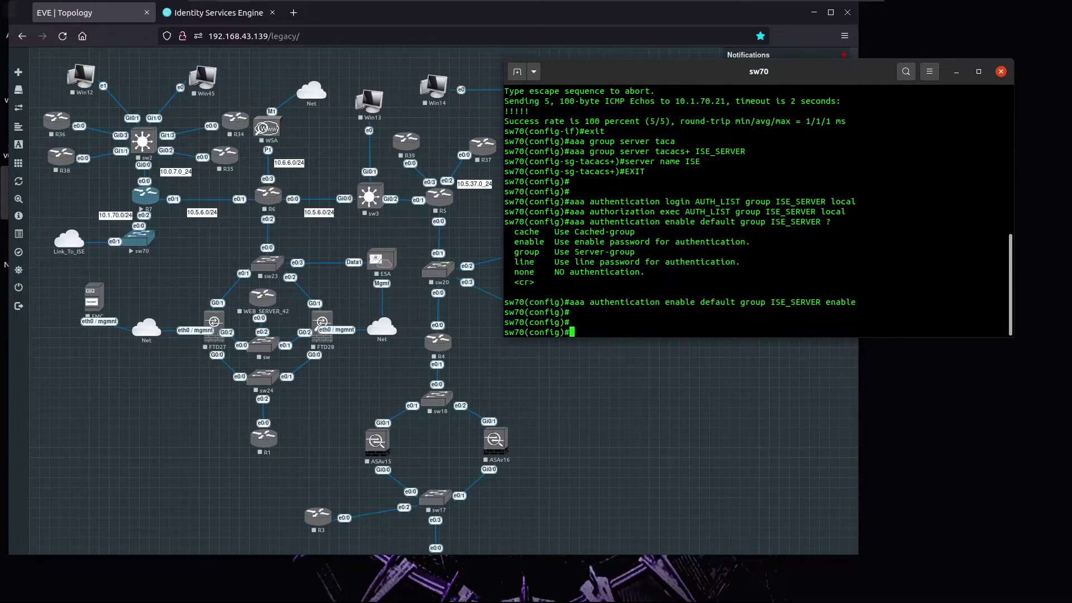
type("aaa acco")
key("Tab")
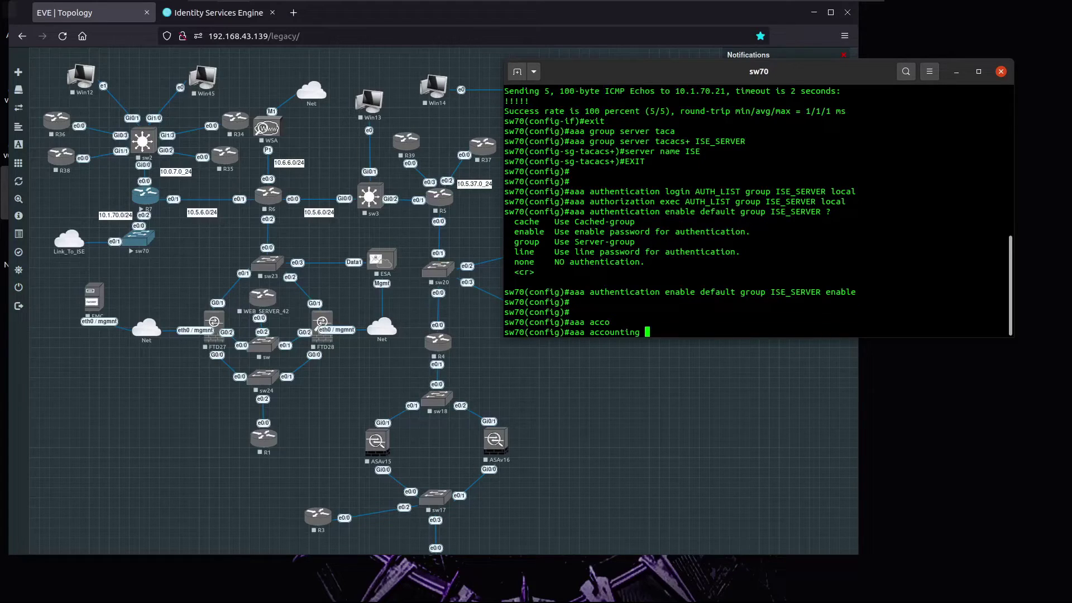
type("exec def")
key("Tab")
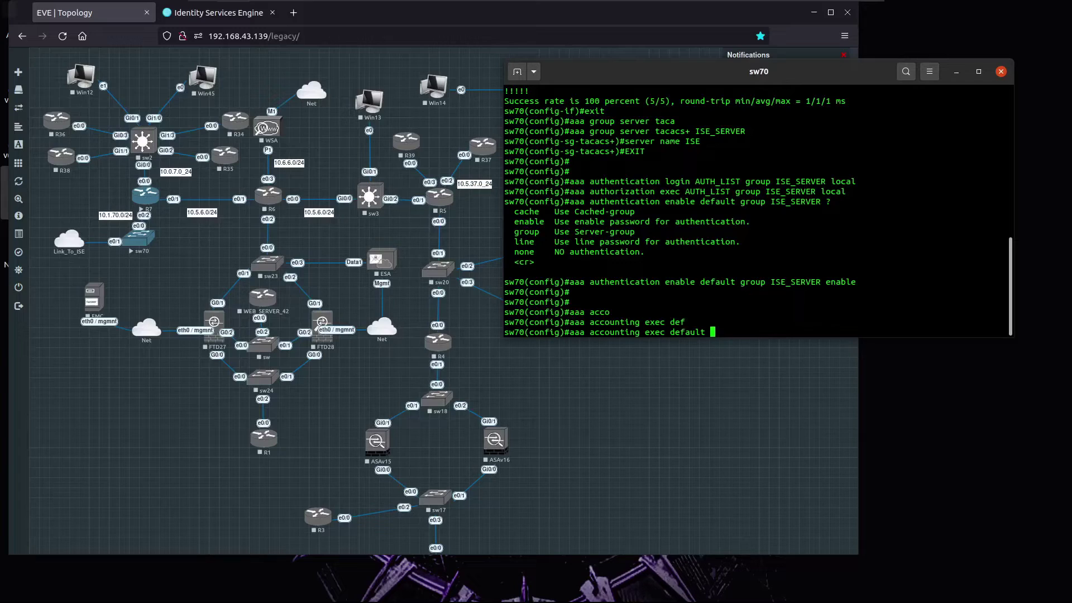
type("start")
key("Tab")
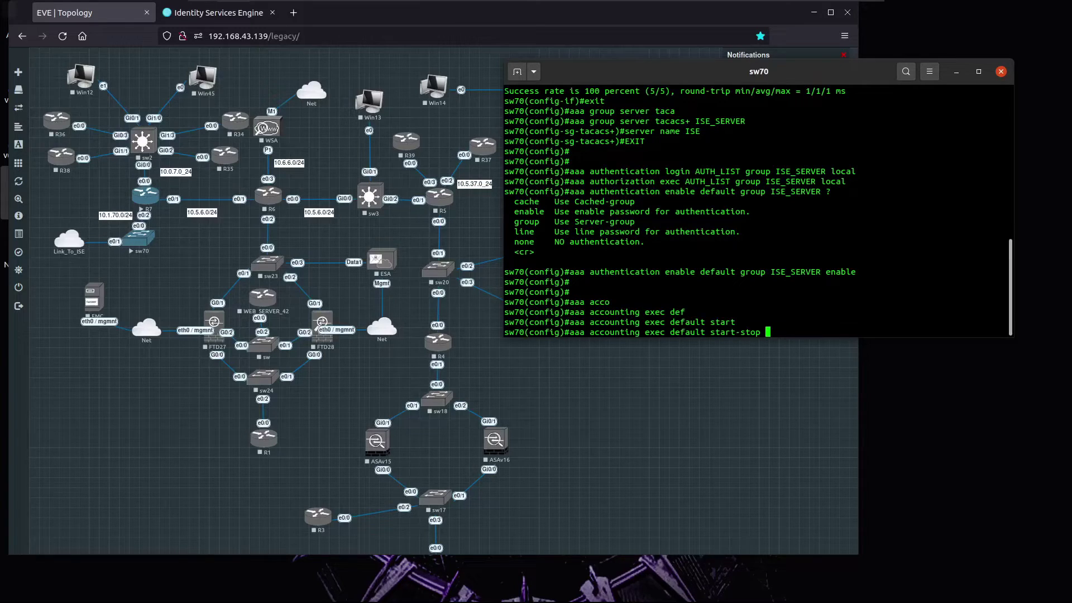
Send exec accounting to group ISE_SERVER and enter line vty 0 4 configuration
type("gr")
key("Tab")
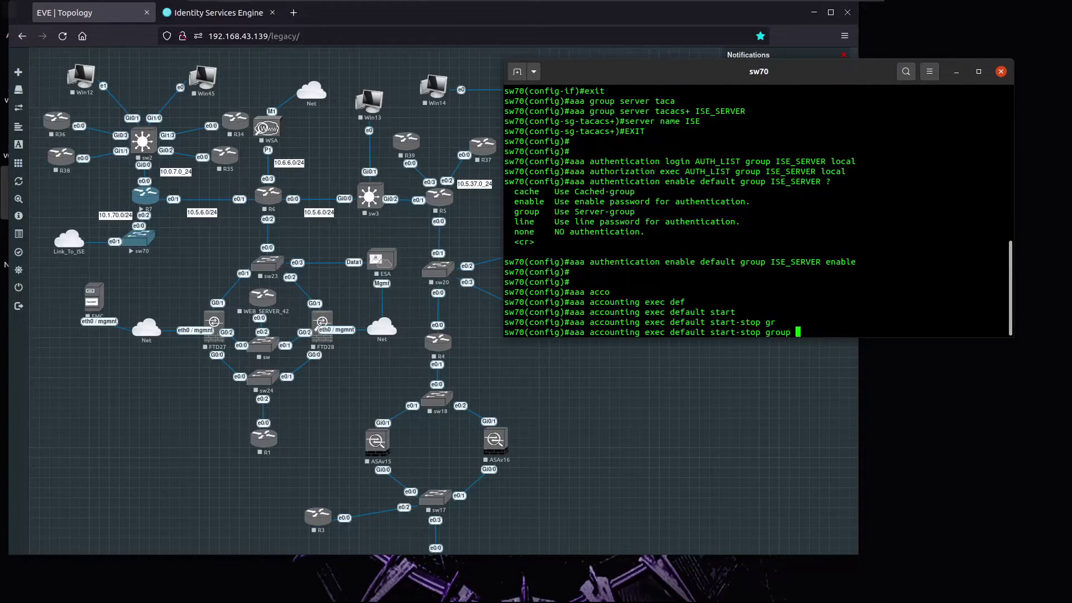
type("ISE_SERVER")
key("Return")
key("Return")
key("Return")
key("Return")
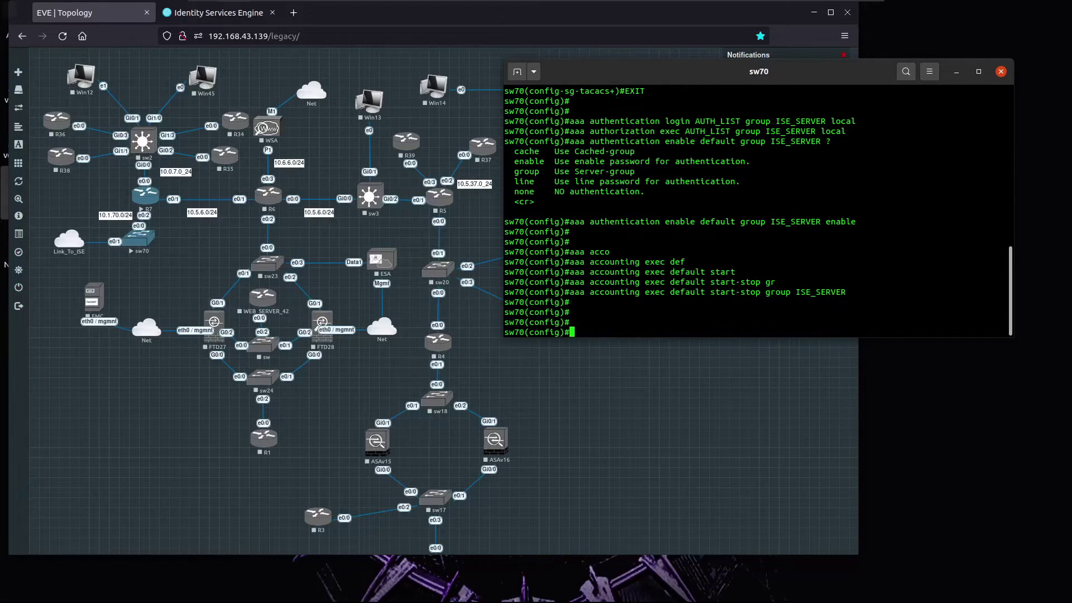
type("line vty 0 4")
key("Return")
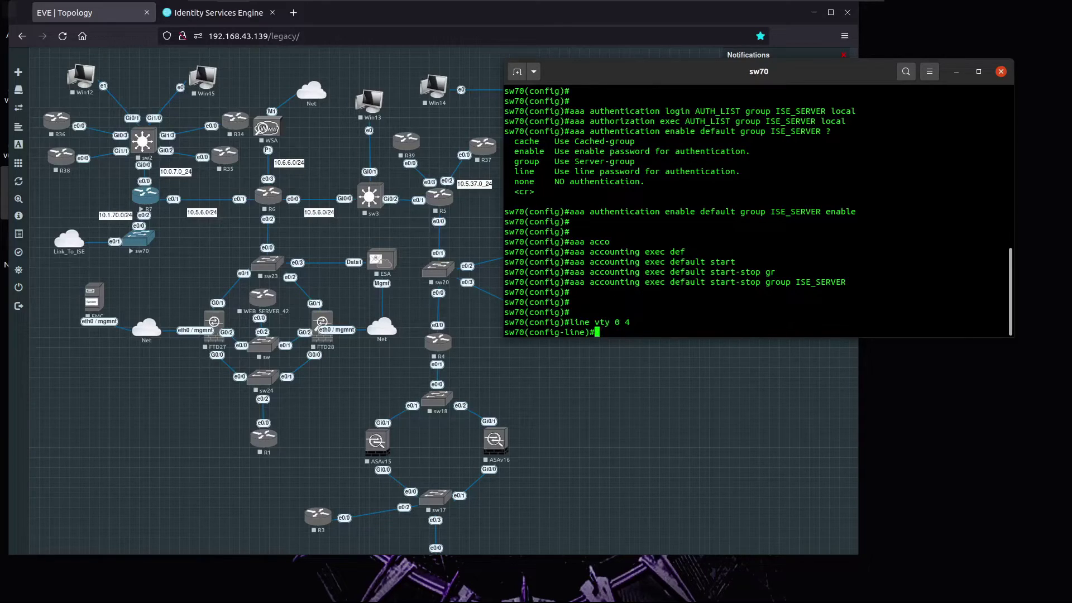
Set vty 0 4 login authentication and exec authorization to AUTH_LIST
type("login auth entication AUTH_LIST")
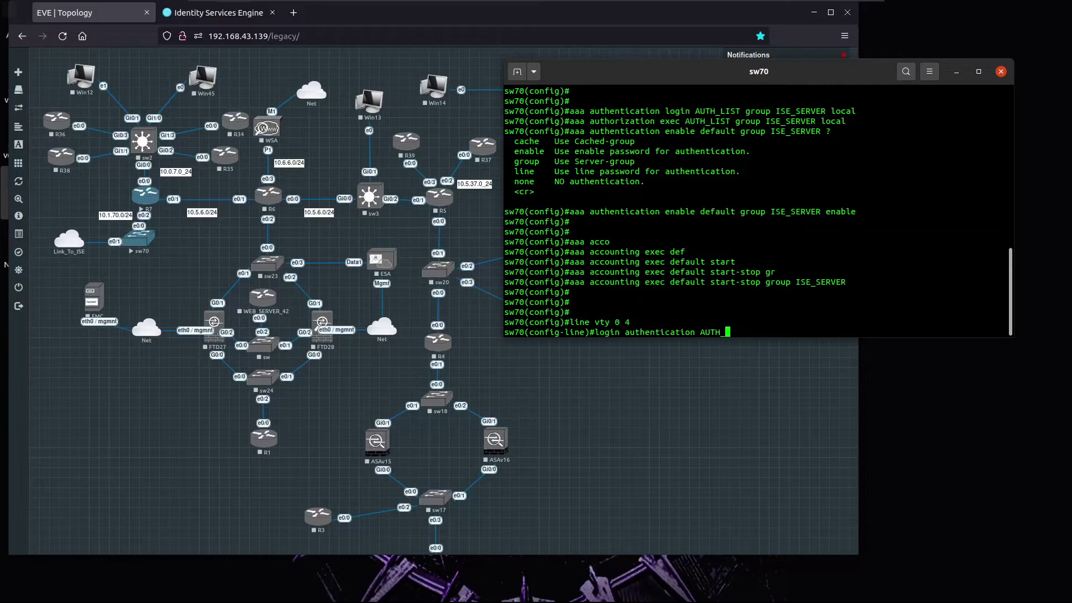
key("Return")
key("Return")
key("Return")
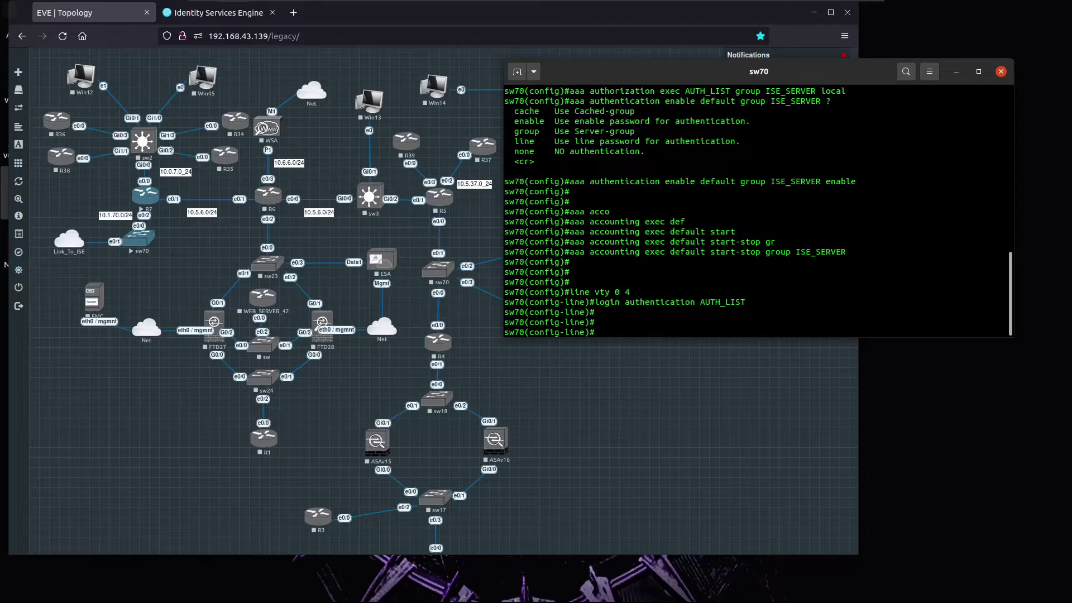
type("authorization ex")
key("Tab")
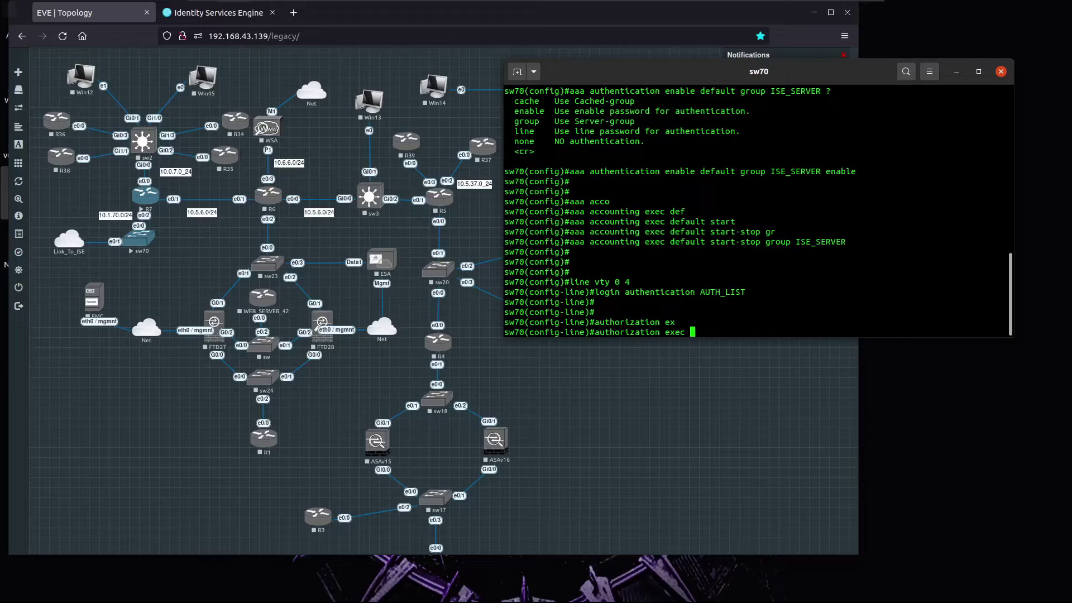
type("AUTH_LIST")
key("Return")
Restrict vty transport input to Telnet and exit configuration mode with 'end'
key("Return")
type("trans0")
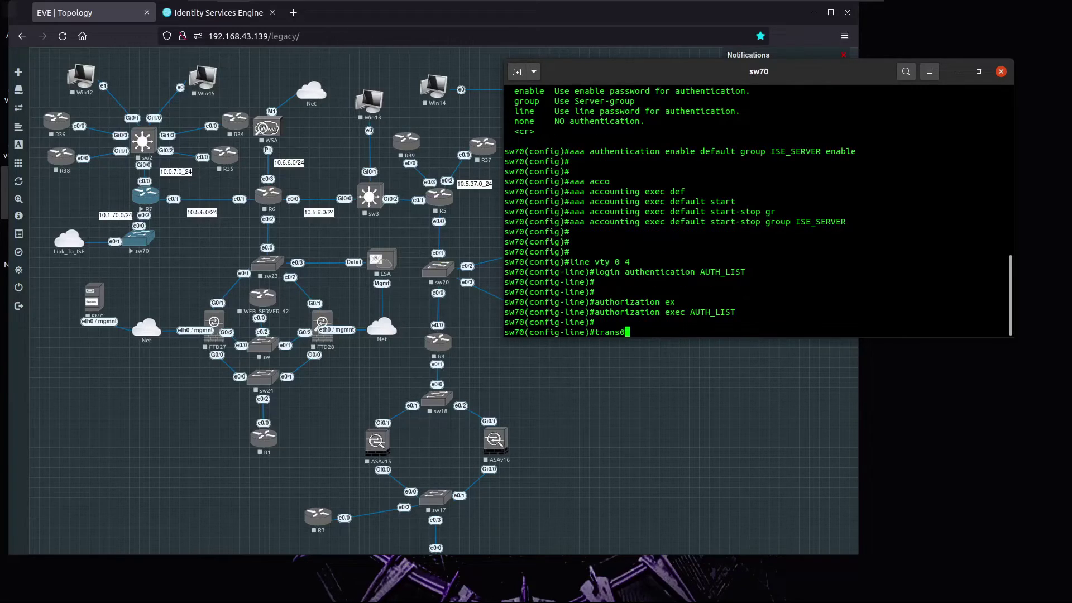
key("BackSpace")
type("inpu teln")
key("Return")
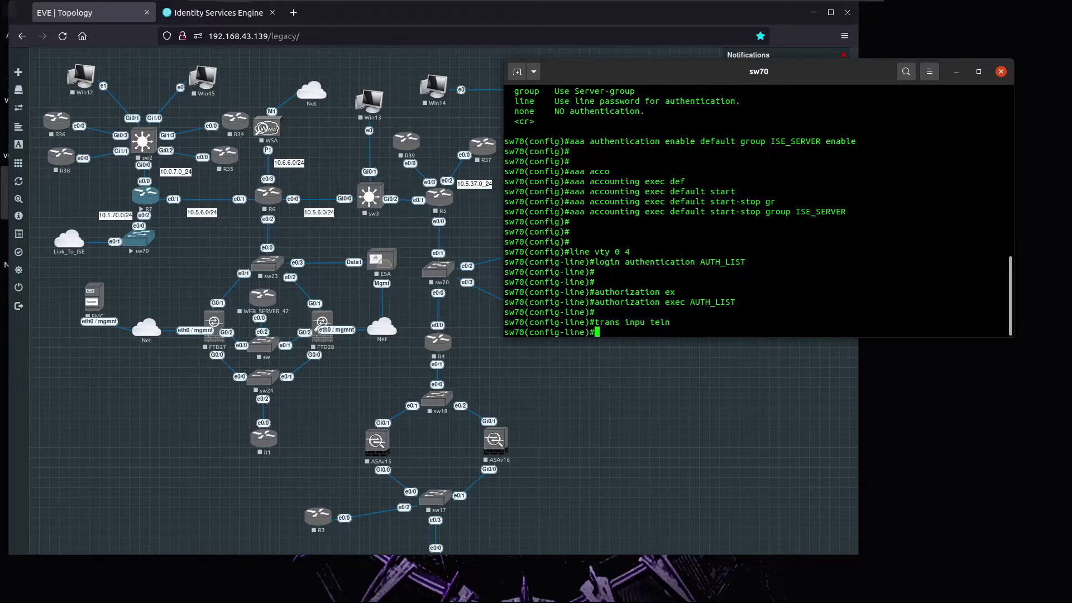
key("Return")
type("end")
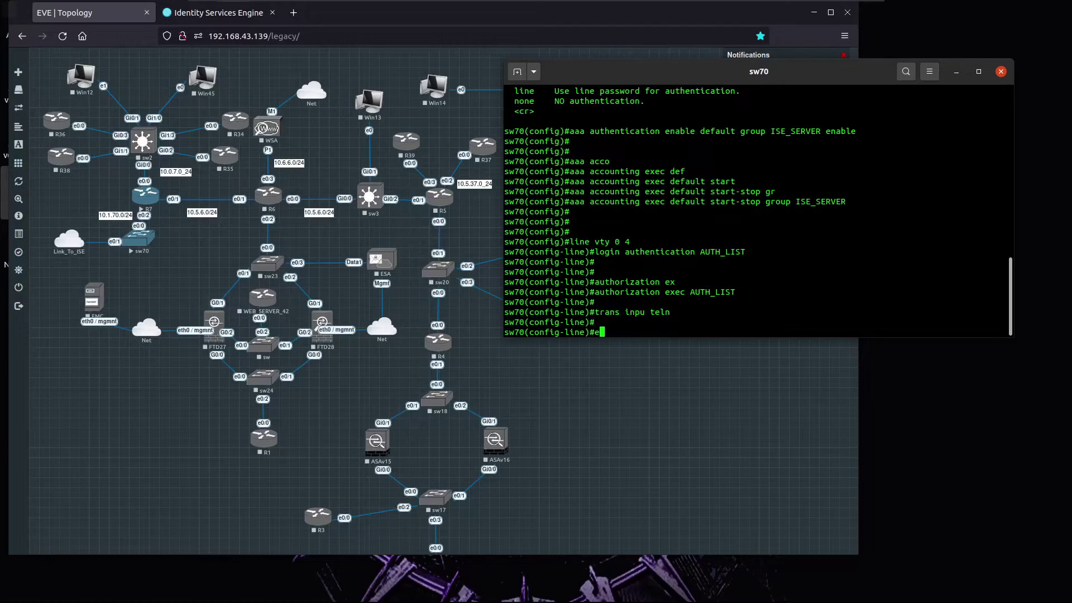
key("Return")
key("Return")
key("Return")
key("Return")
Verify the vty settings with 'sh run | sec line' and ping 10.1.70.7, getting 4/5 replies
type("sh ")
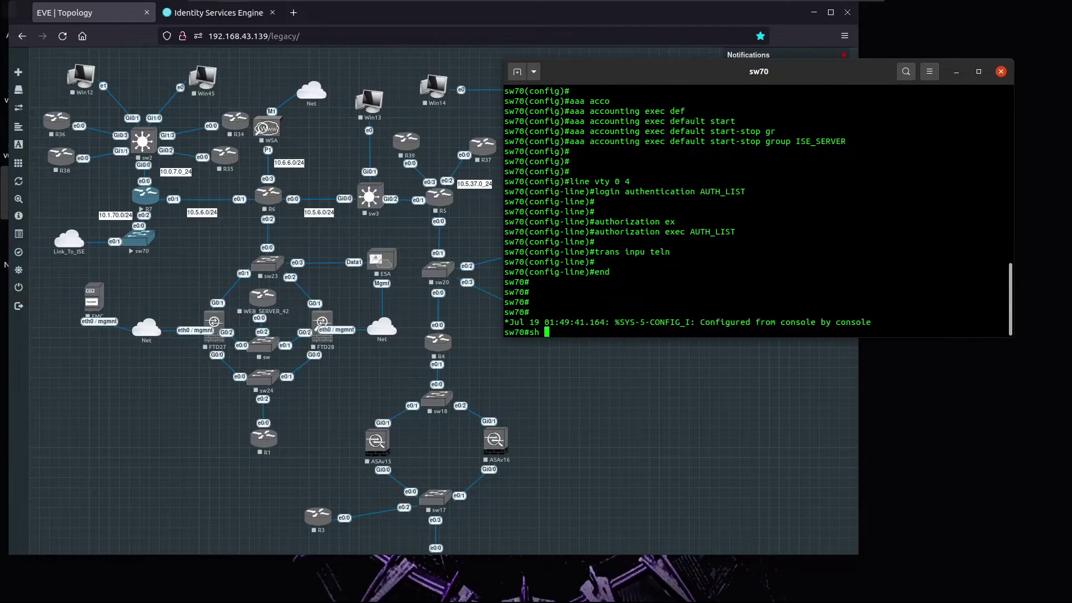
type("run | sec line")
key("Return")
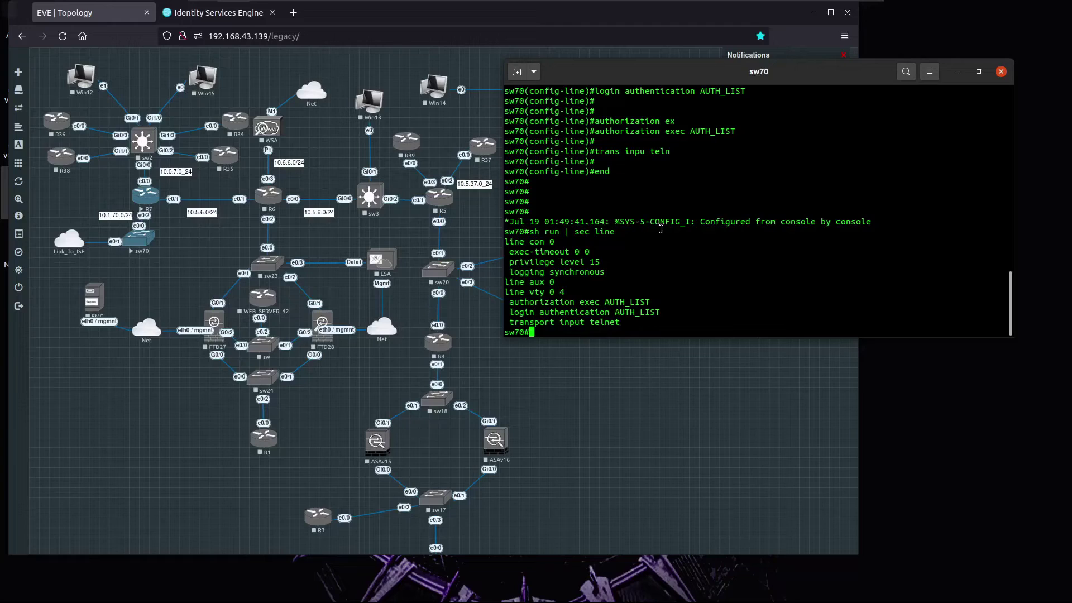
type("ping 10.1.70.7")
key("Return")
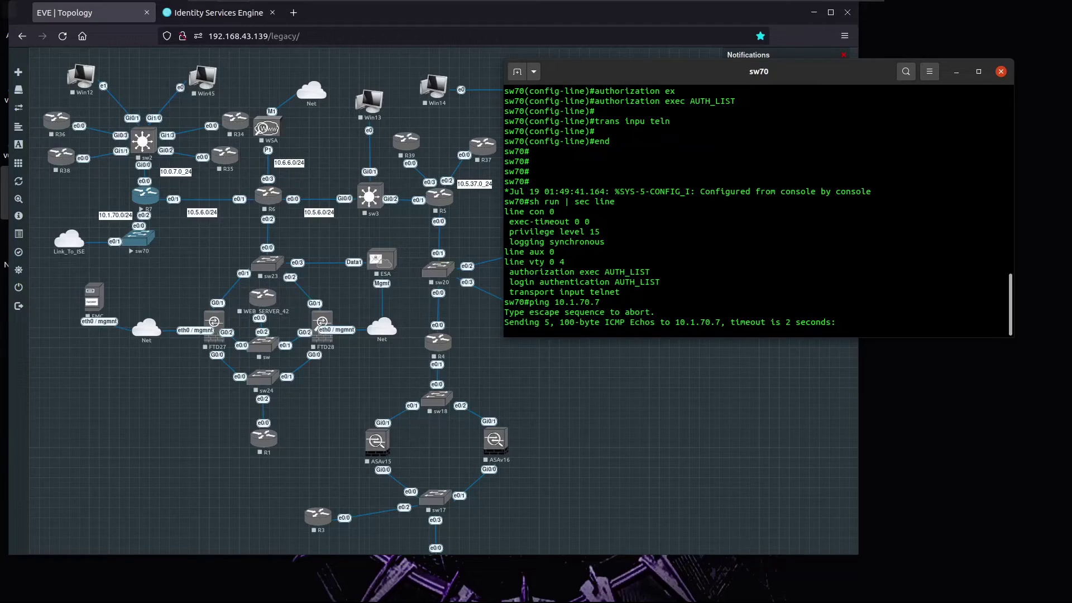
key("Return")
key("Return")
key("Return")
key("Return")
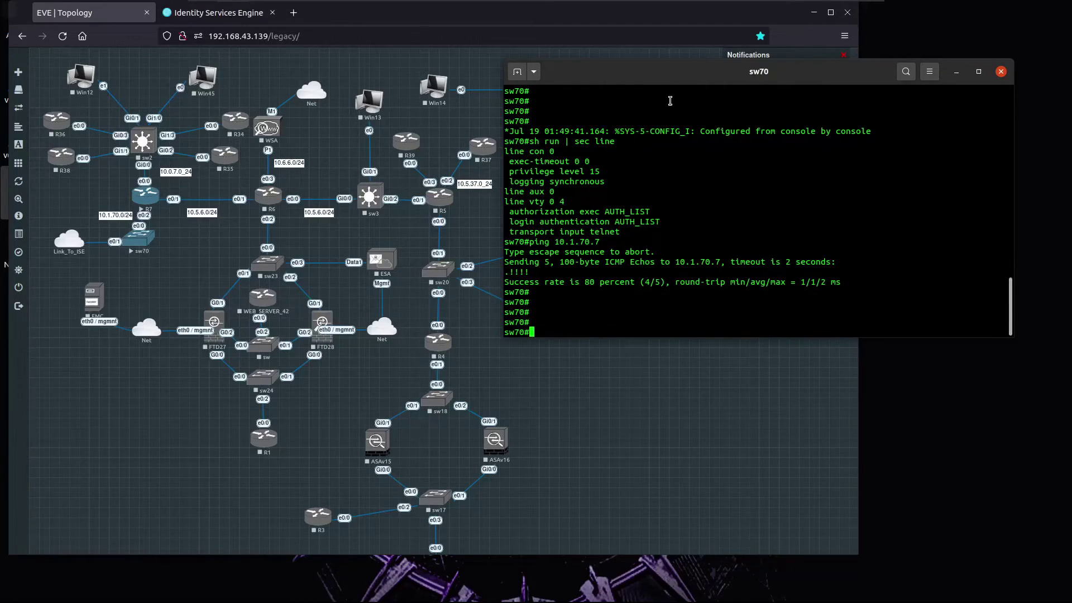
Open the R7 console and telnet to sw70 at 10.1.70.70 with the AD username
left_click(142, 199)
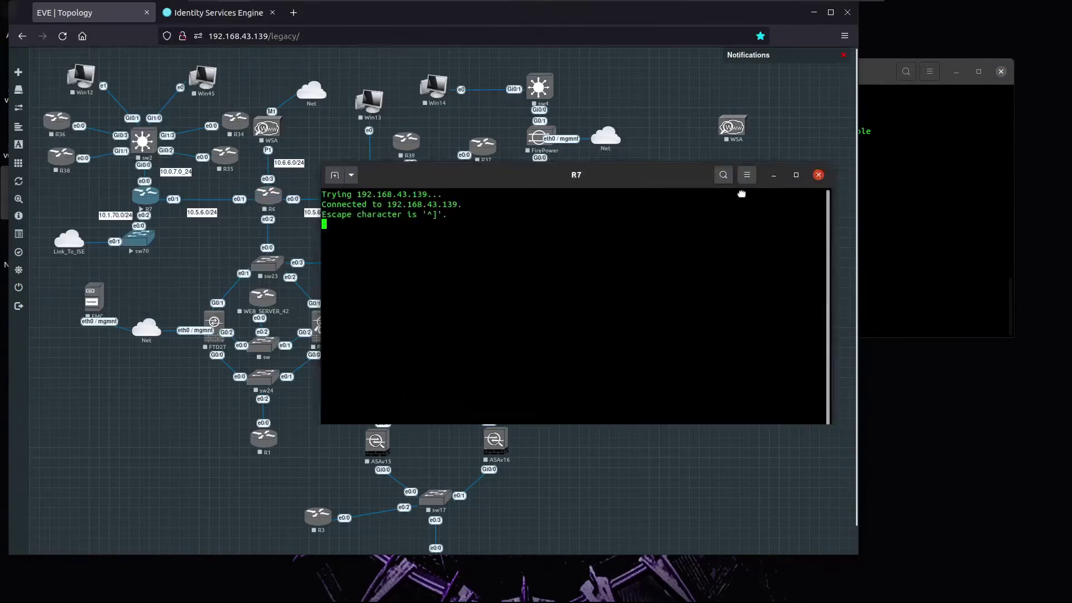
left_click_drag(741, 194, 942, 267)
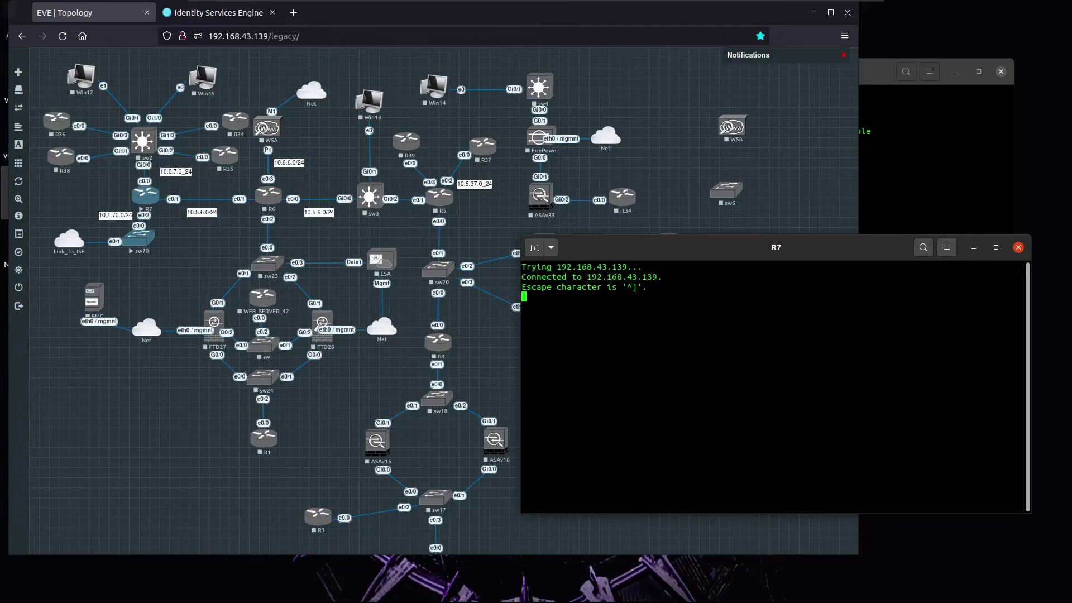
type("telnet 10.1.70.70")
key("Return")
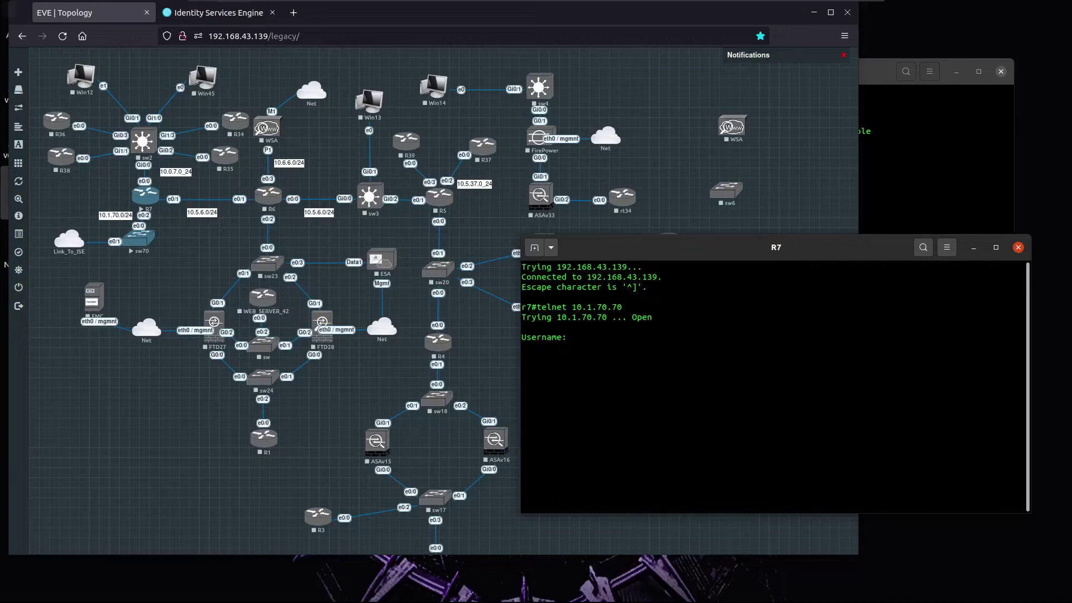
type("silesio")
key("Return")
key("Return")
Log in with the password, check privilege level, exit sw70 and recall the telnet command
key("Return")
key("Return")
key("Return")
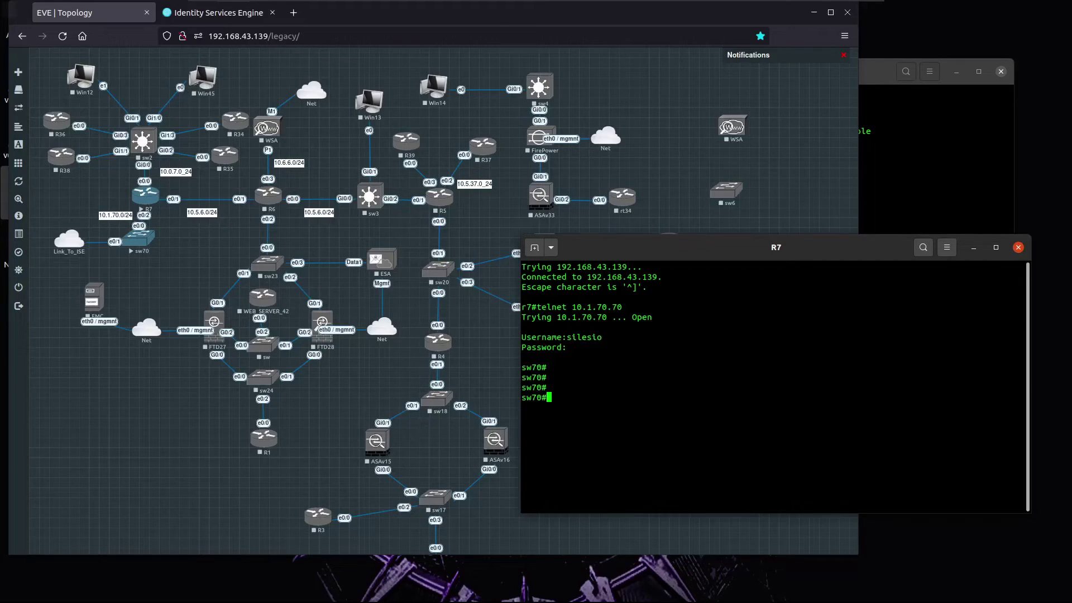
type("show priv")
key("Return")
type("exit")
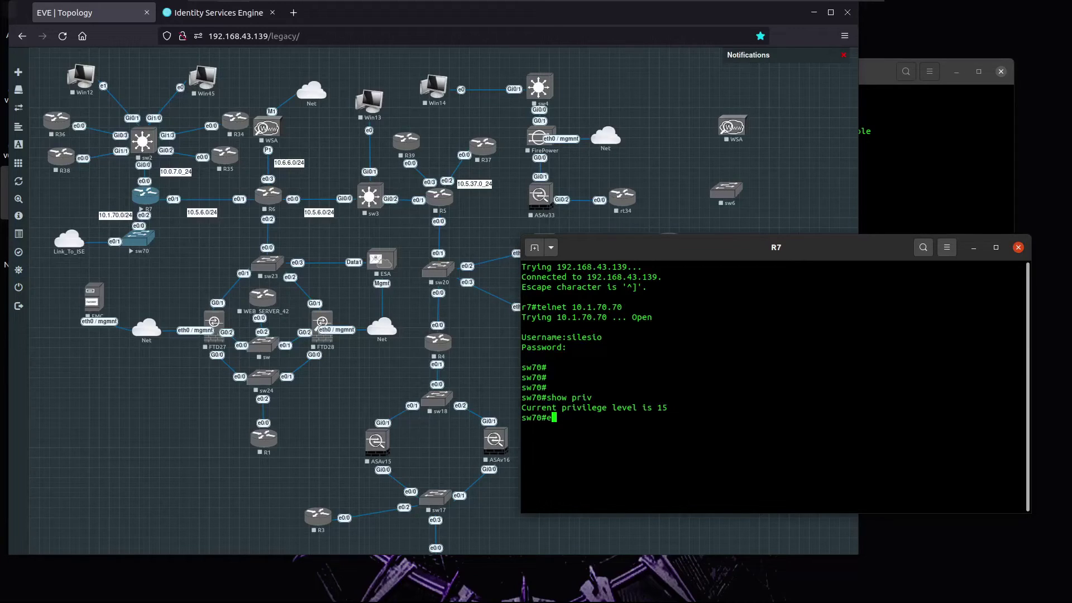
key("Return")
key("Up")
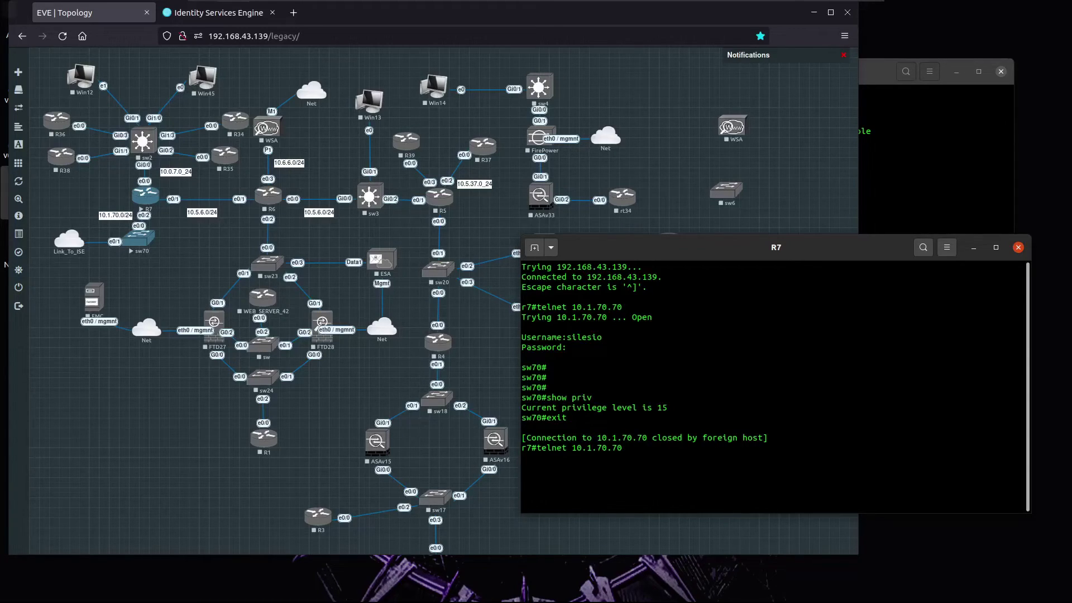
Reconnect to sw70 at 10.1.70.70 with the second AD username and attempt 'show privilege'
key("Return")
type("carvalho")
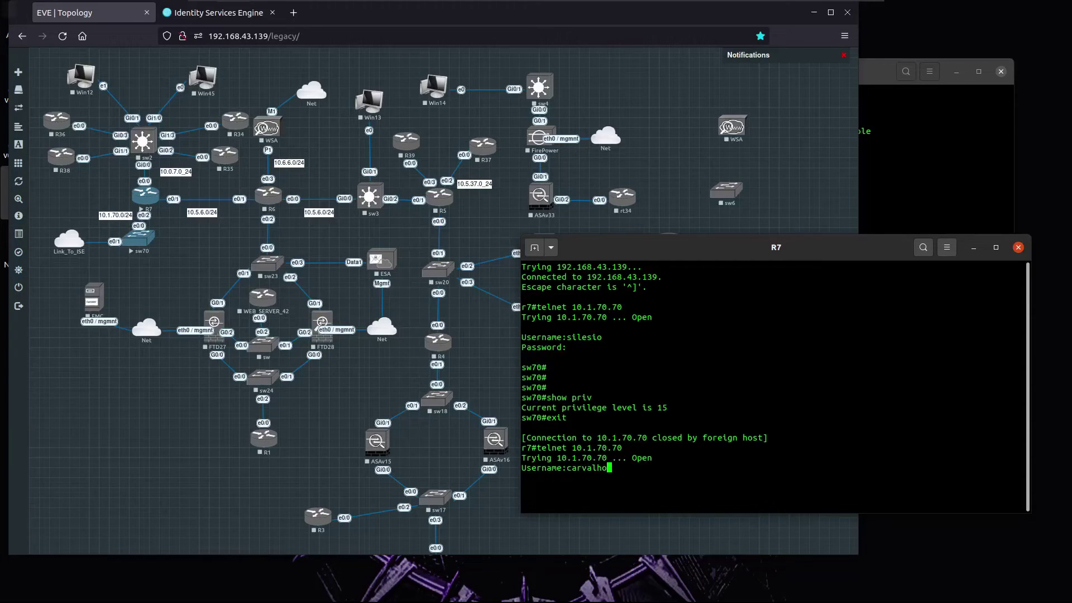
key("Return")
key("Return")
type("show pri")
key("Tab")
type("vi")
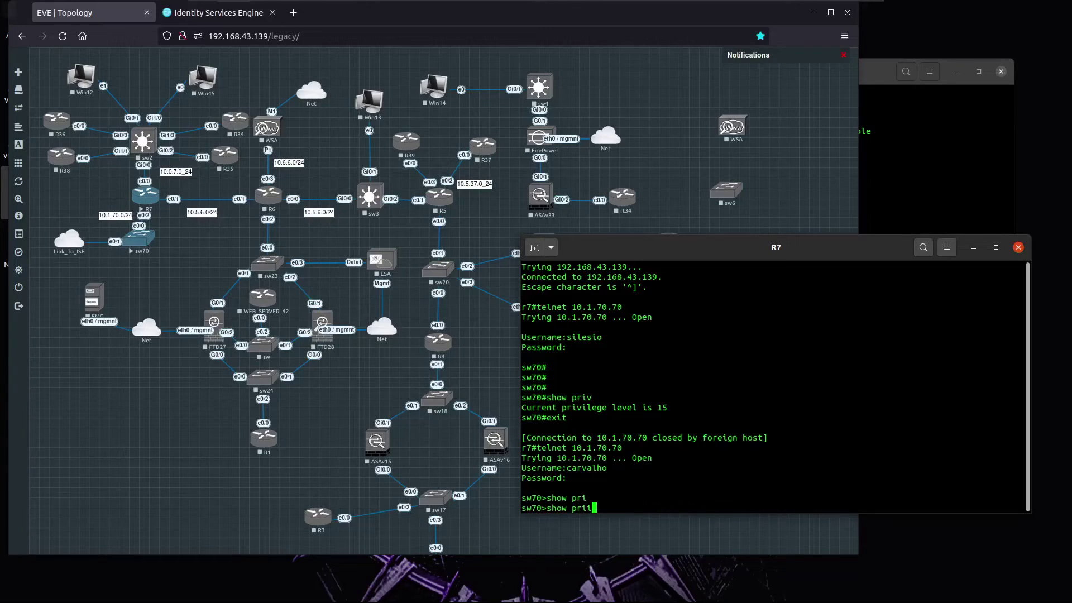
key("Tab")
type("?")
key("BackSpace")
key("BackSpace")
key("BackSpace")
key("BackSpace")
key("BackSpace")
key("BackSpace")
key("BackSpace")
key("BackSpace")
key("BackSpace")
key("BackSpace")
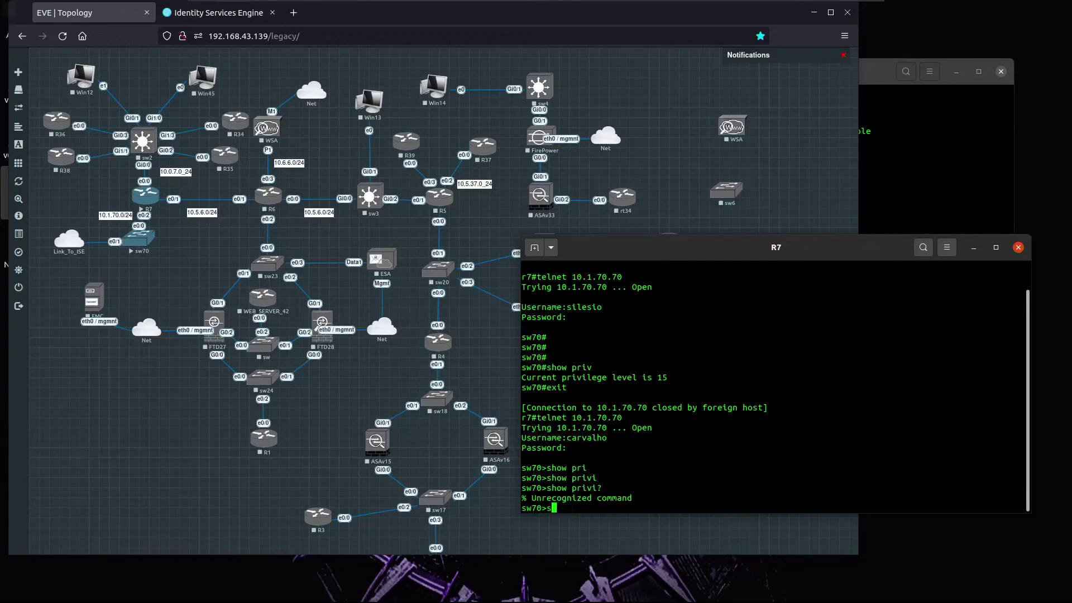
Enter enable mode with the enable password and confirm privilege level 15 via 'sh priv'
type("en")
key("Return")
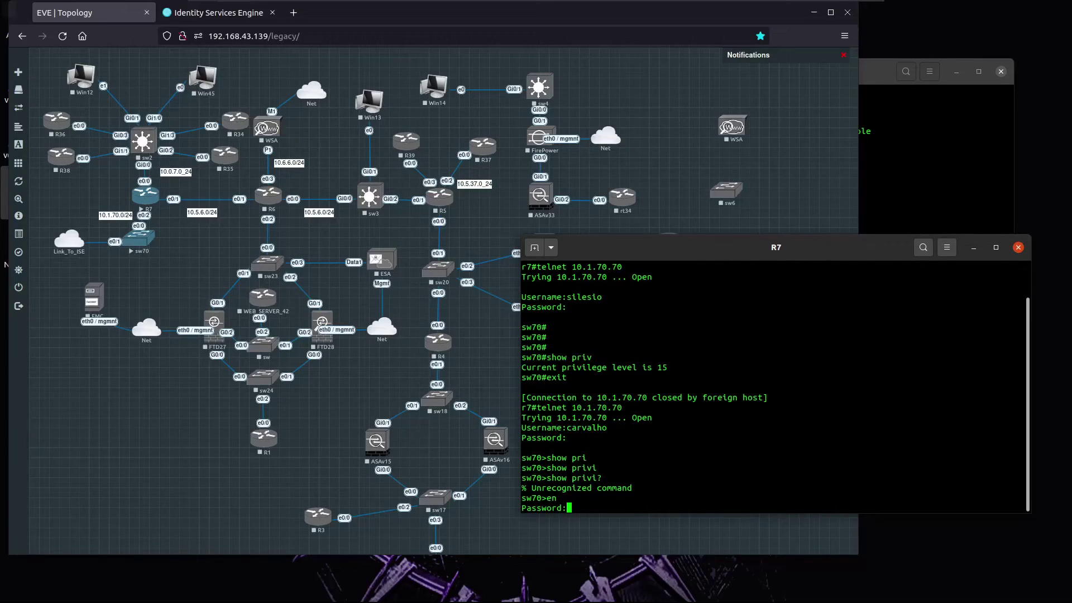
key("Return")
key("Return")
key("Return")
key("Return")
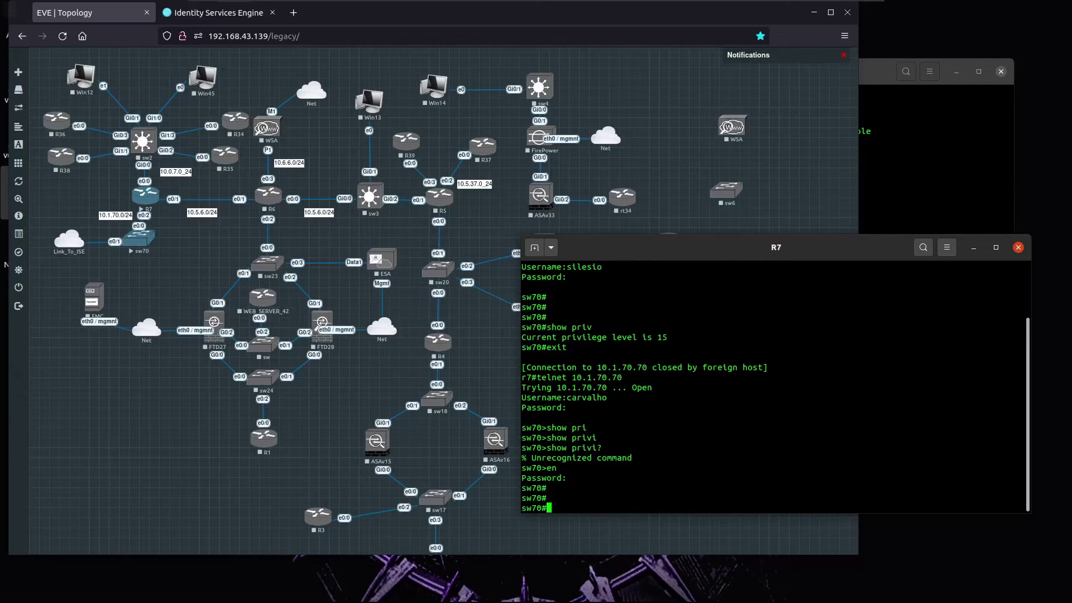
type("sh priv")
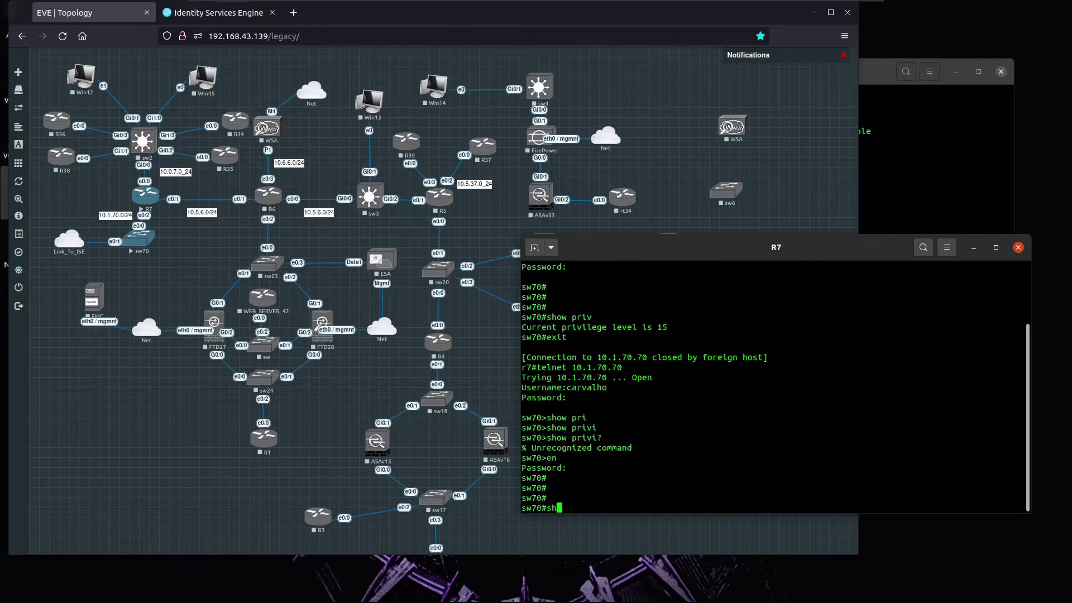
key("BackSpace")
key("BackSpace")
key("BackSpace")
type("ri")
key("Return")
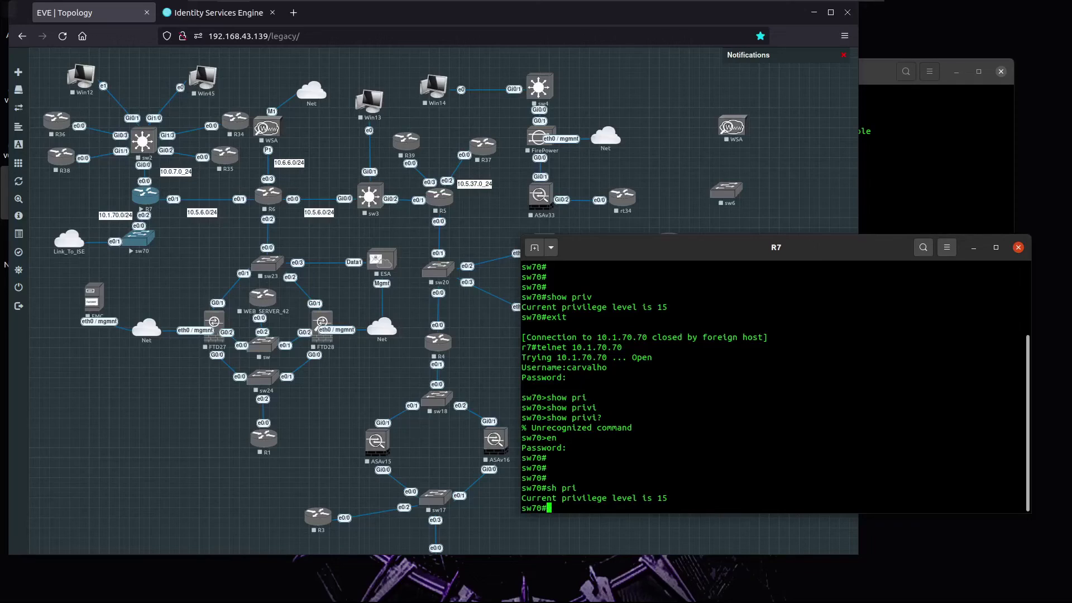
Refresh the ISE TACACS Live Logs to show the five passed sw70 logins
left_click(167, 16)
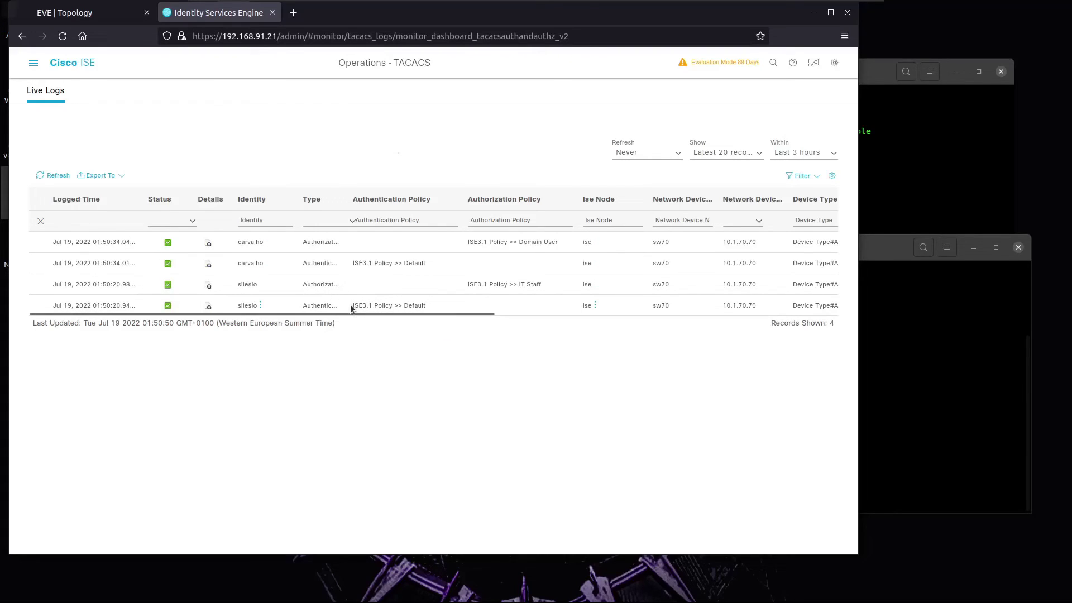
left_click_drag(350, 305, 423, 317)
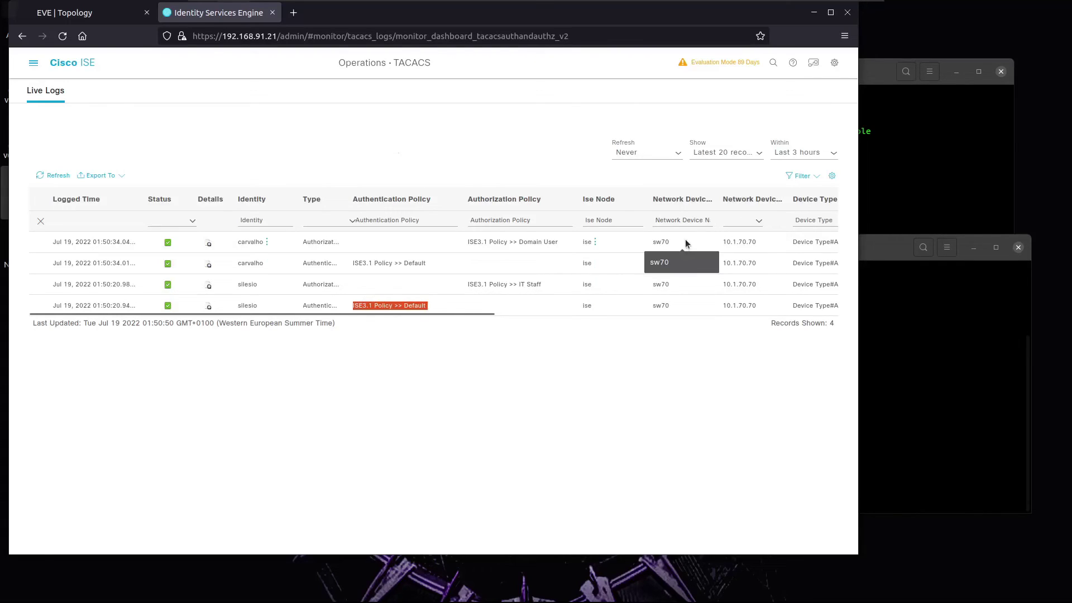
left_click(46, 178)
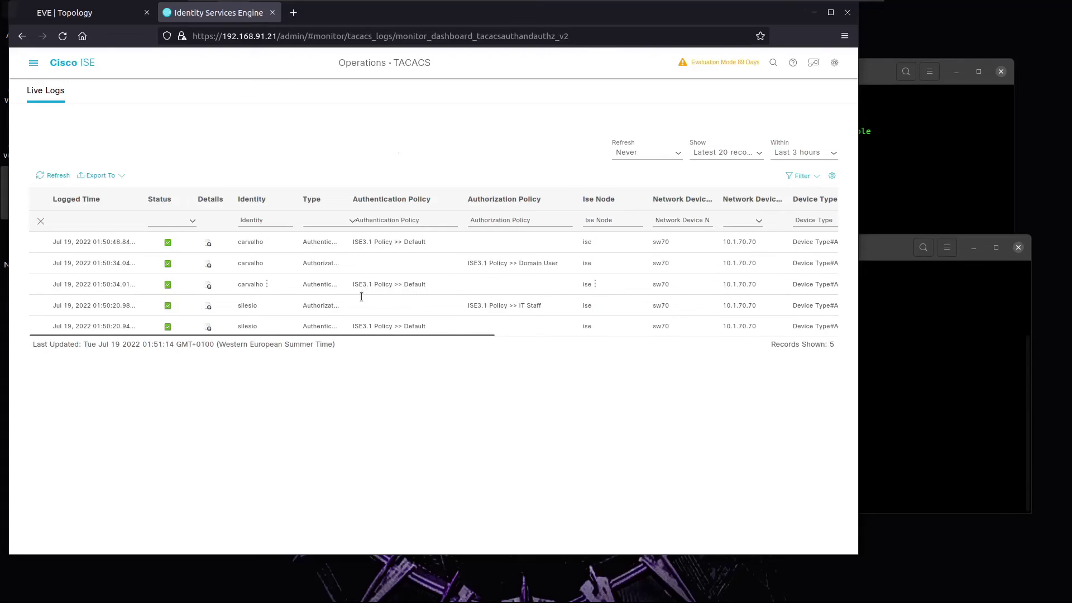
left_click_drag(349, 326, 433, 330)
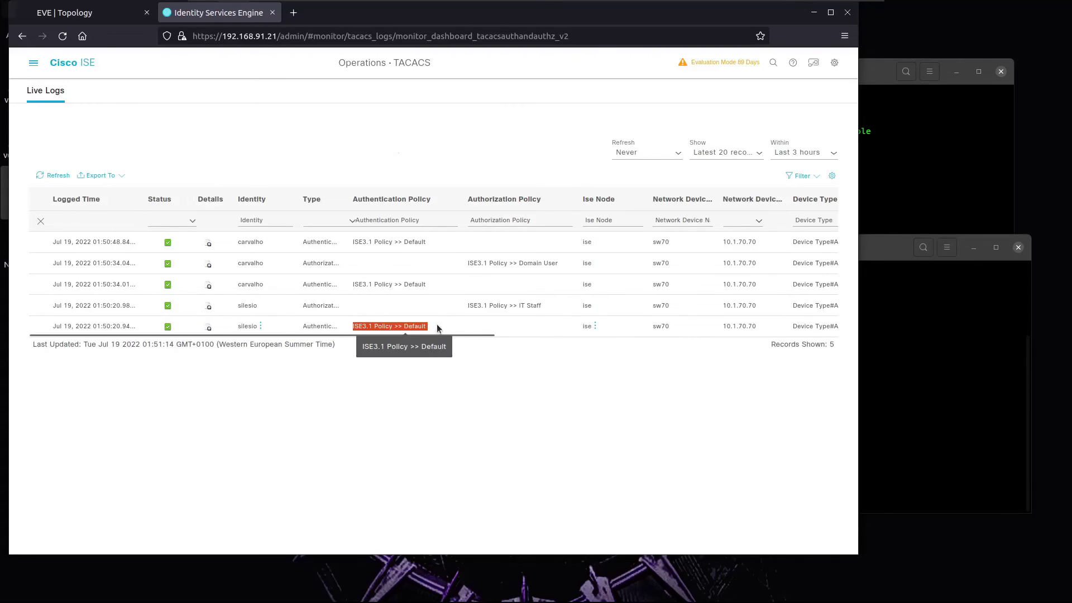
left_click(378, 326)
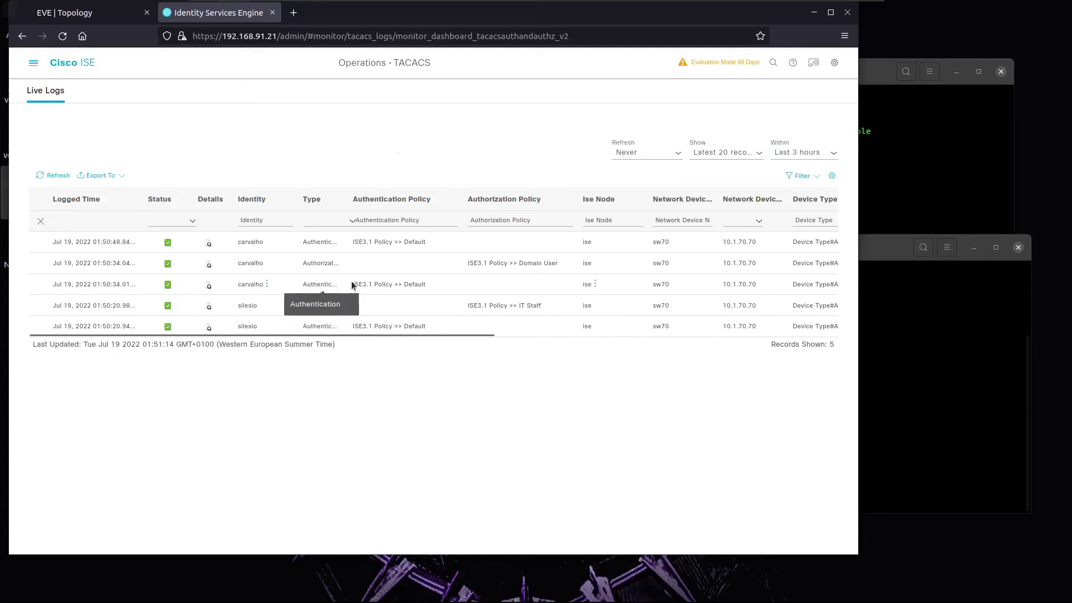
Open the detail report for the earliest sw70 authentication
left_click_drag(354, 284, 422, 298)
left_click(473, 256)
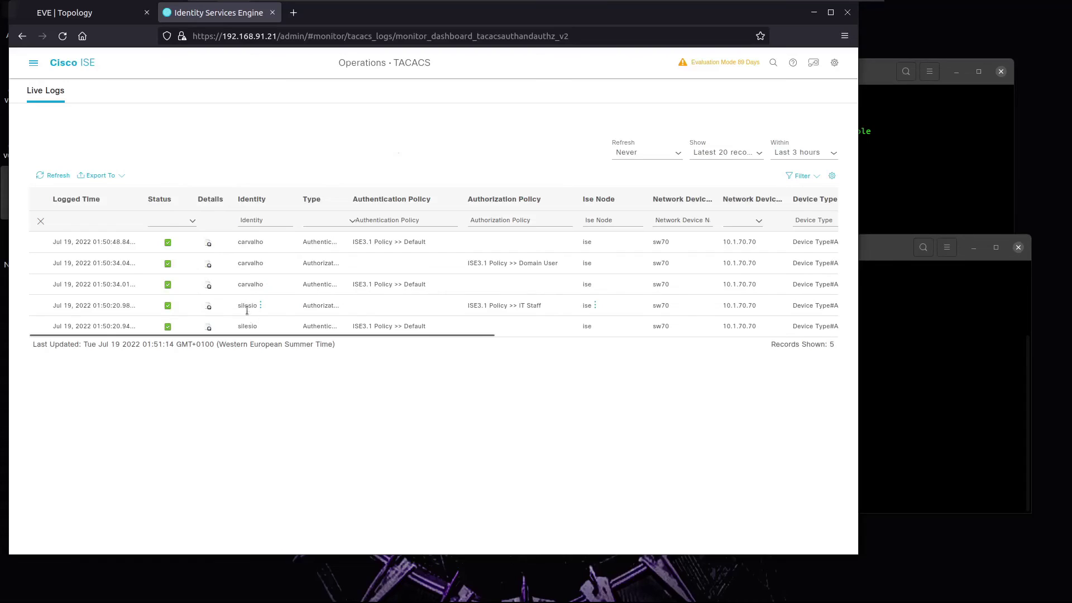
left_click(208, 328)
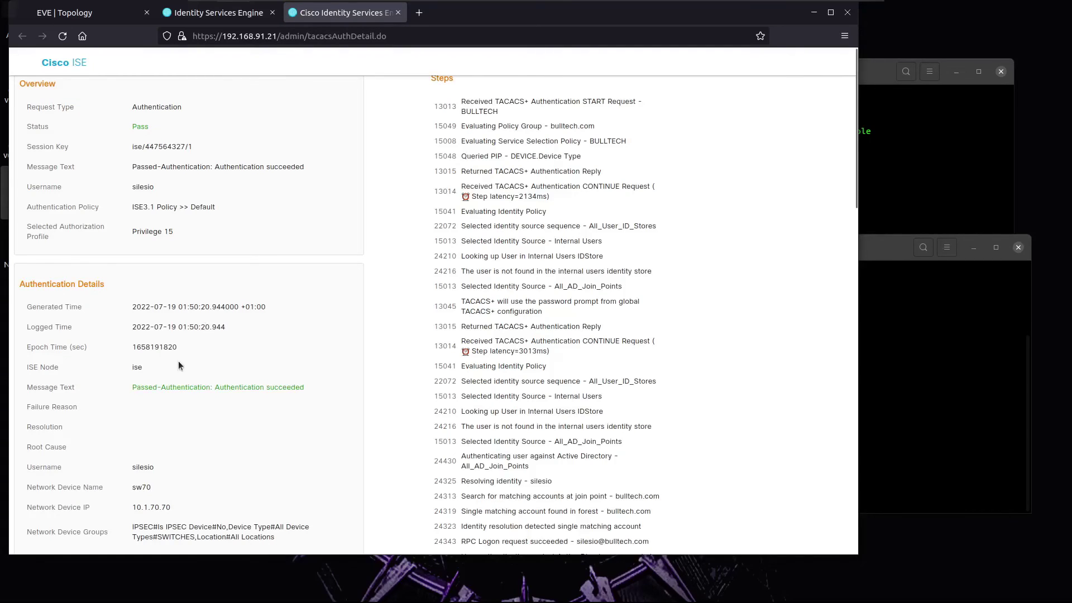
Review the report's switch device type and the LDAP fetch succeeded step
left_click_drag(138, 384, 300, 385)
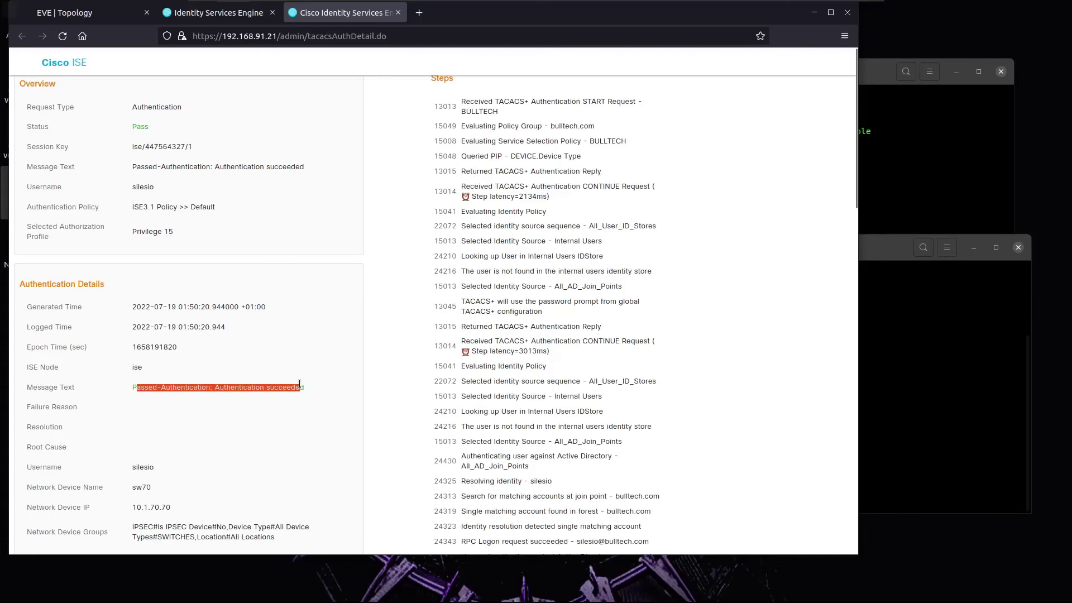
scroll(300, 384, "down", 2)
scroll(299, 384, "down", 2)
left_click_drag(235, 416, 303, 425)
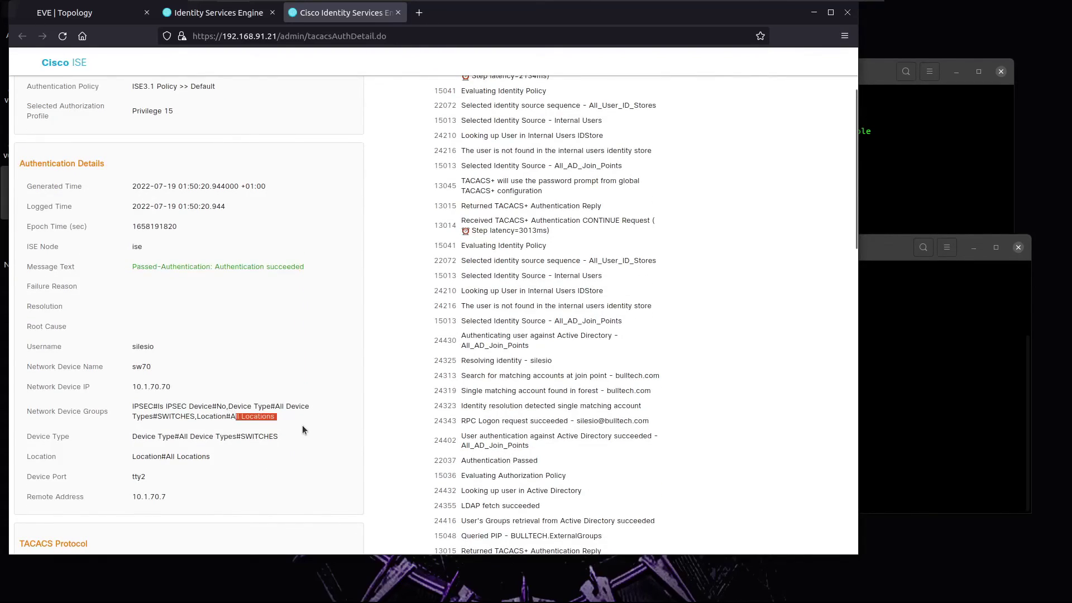
left_click_drag(219, 436, 274, 436)
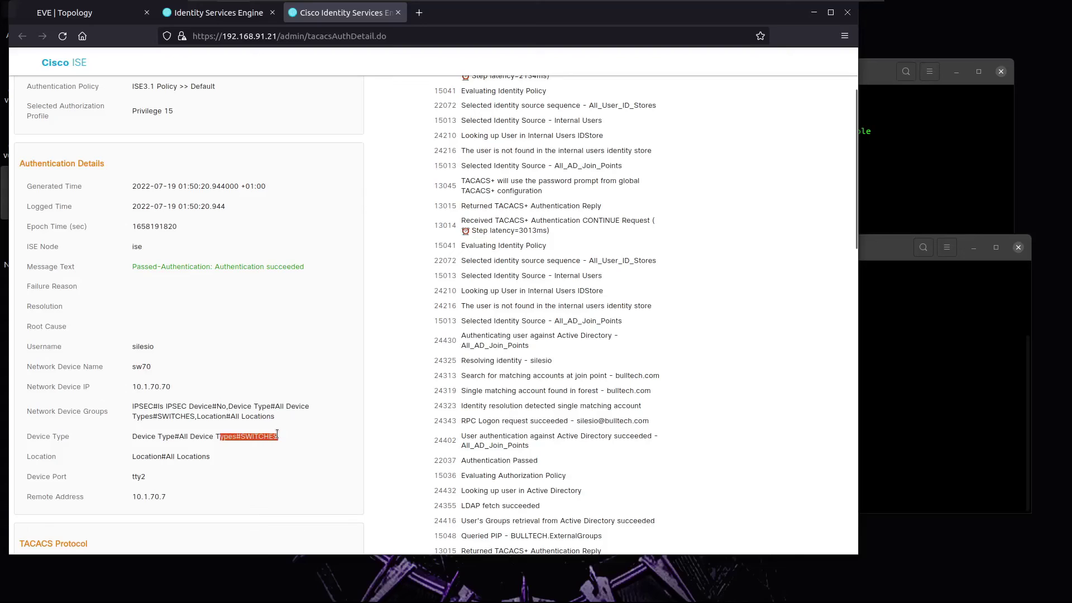
scroll(450, 413, "down", 4)
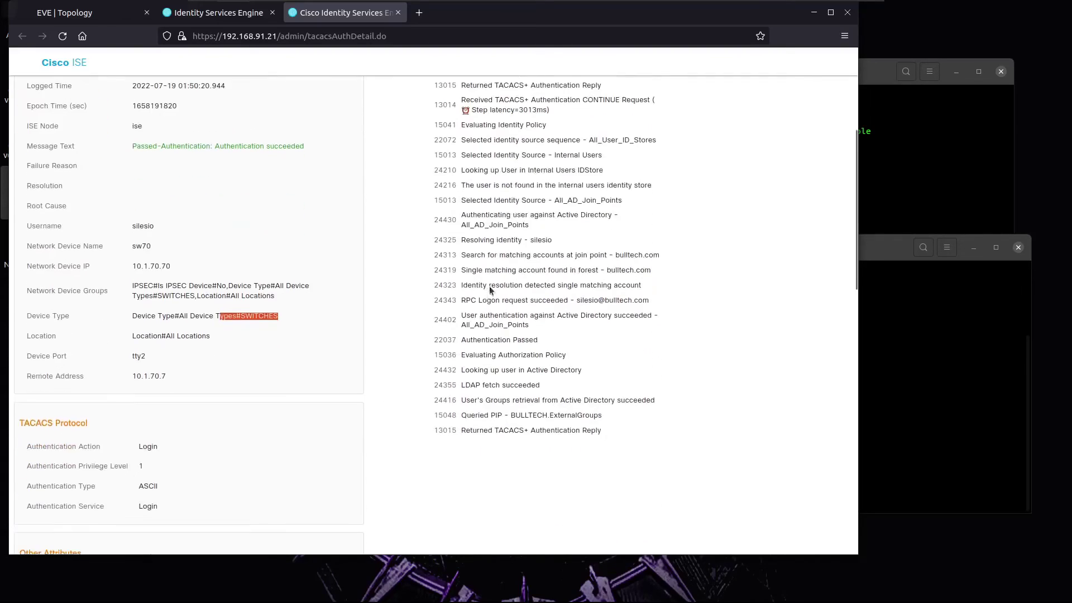
left_click_drag(460, 384, 551, 389)
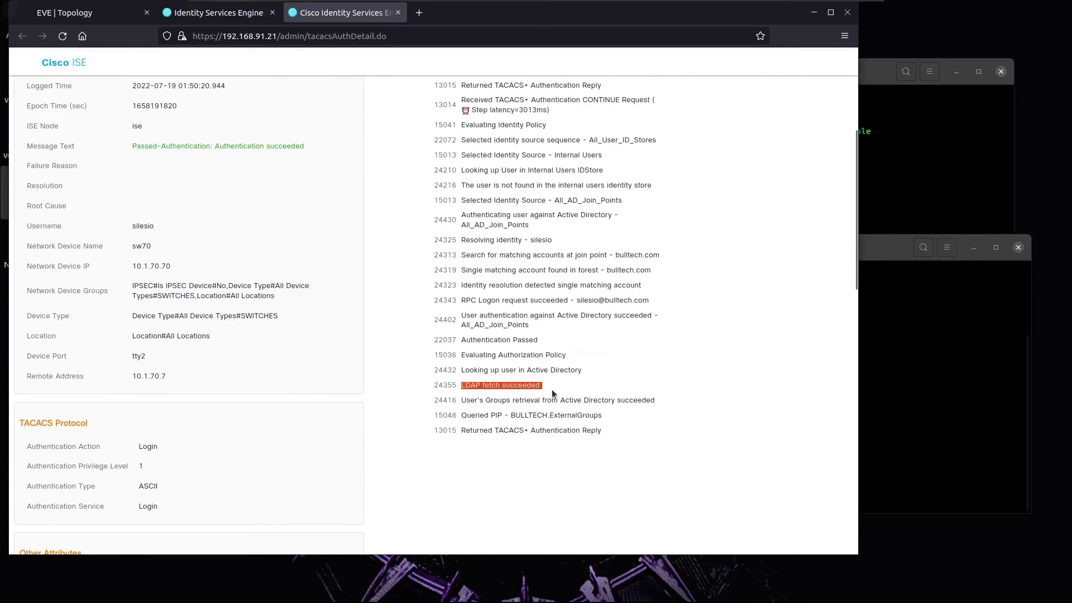
Confirm the IT Staff authorization match, then close the report to return to Live Logs
scroll(272, 348, "down", 12)
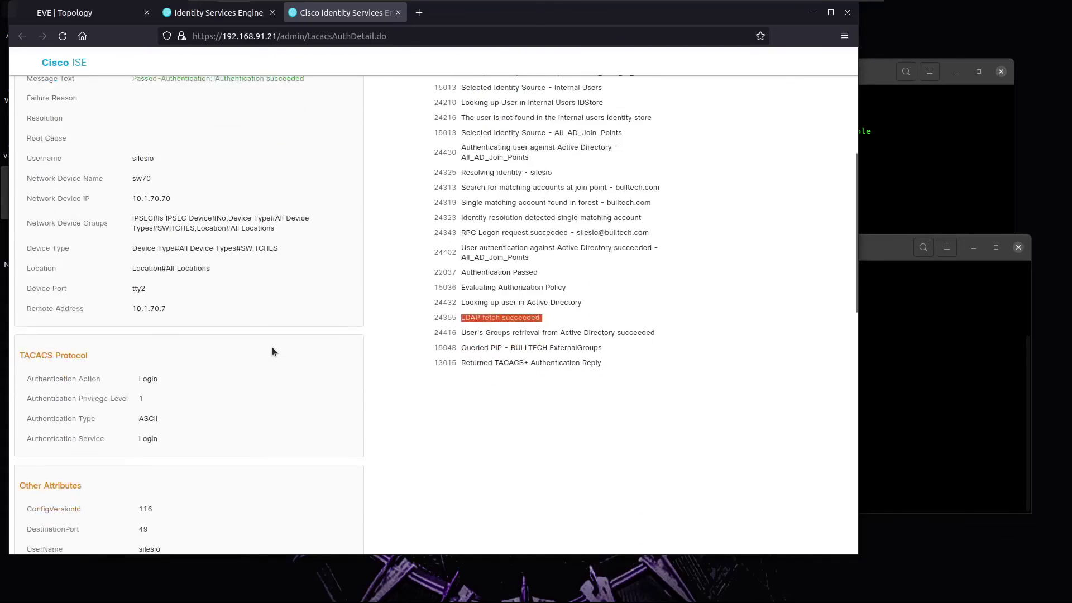
scroll(273, 350, "down", 4)
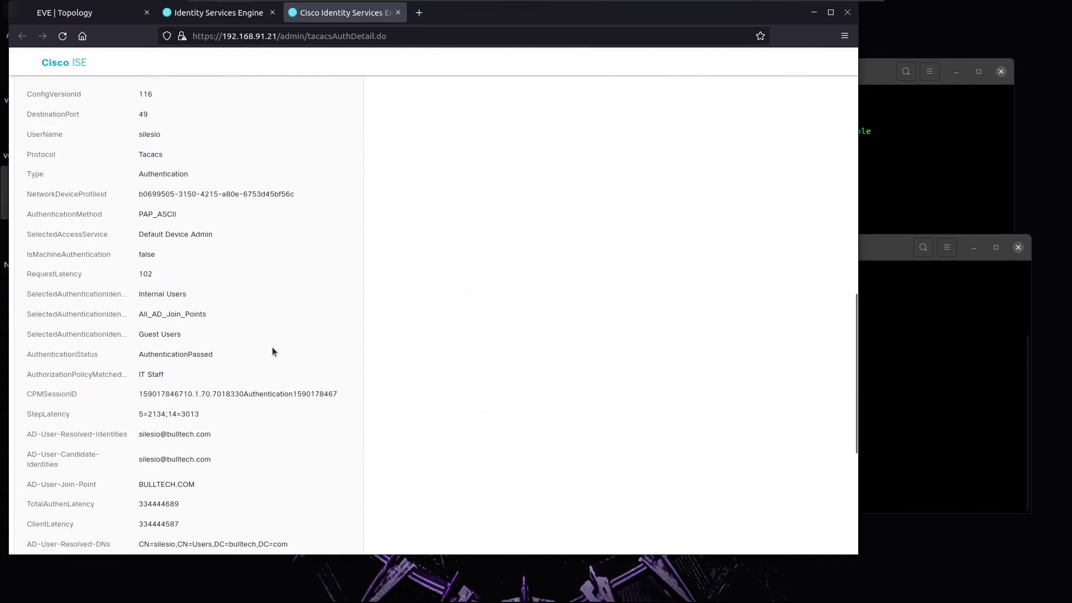
scroll(269, 343, "down", 4)
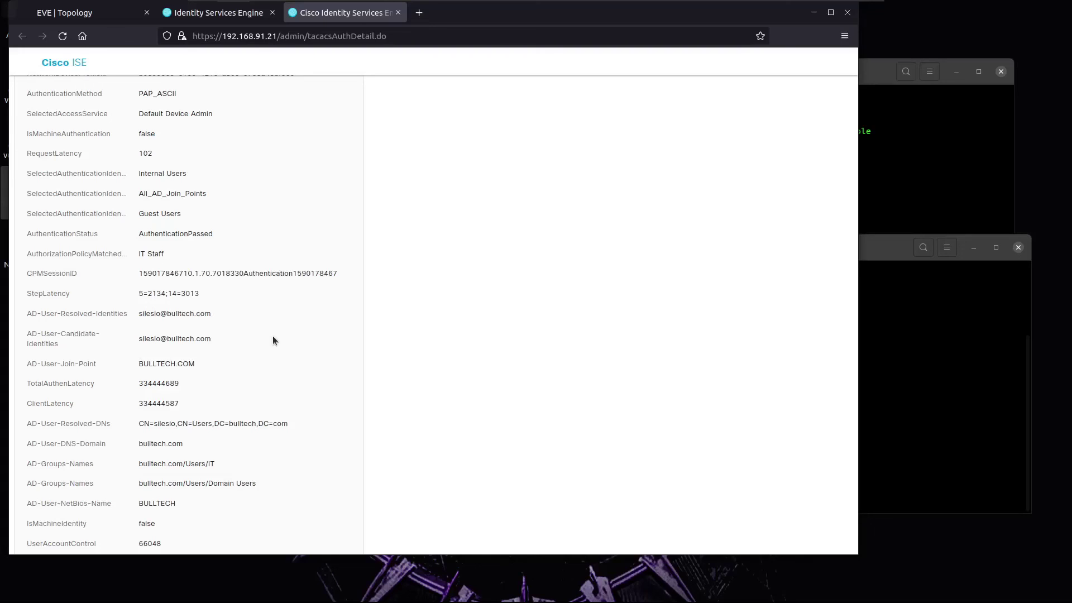
scroll(266, 342, "up", 15)
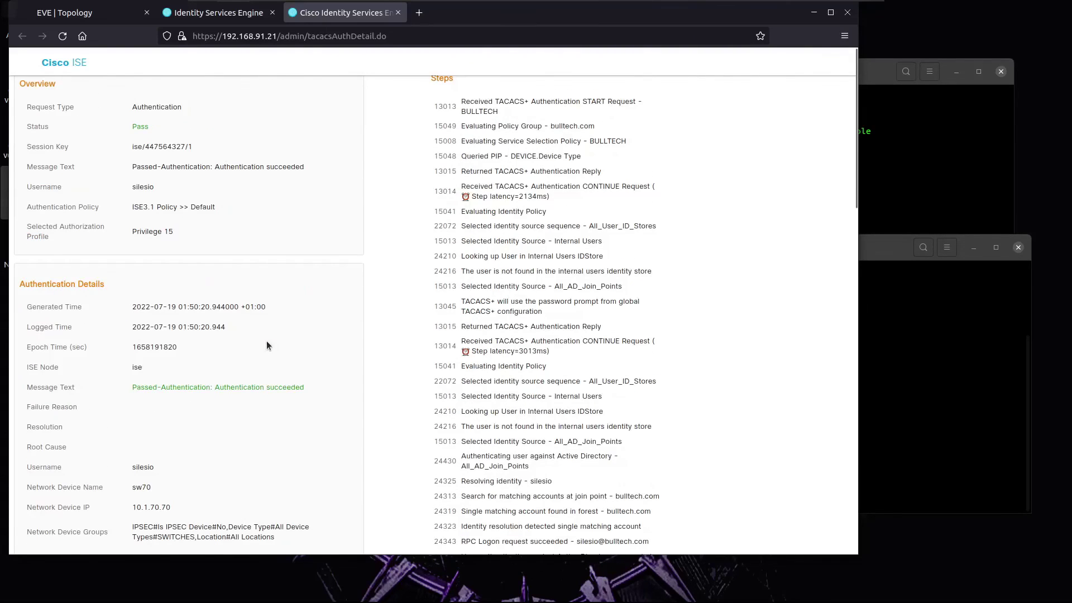
left_click(397, 12)
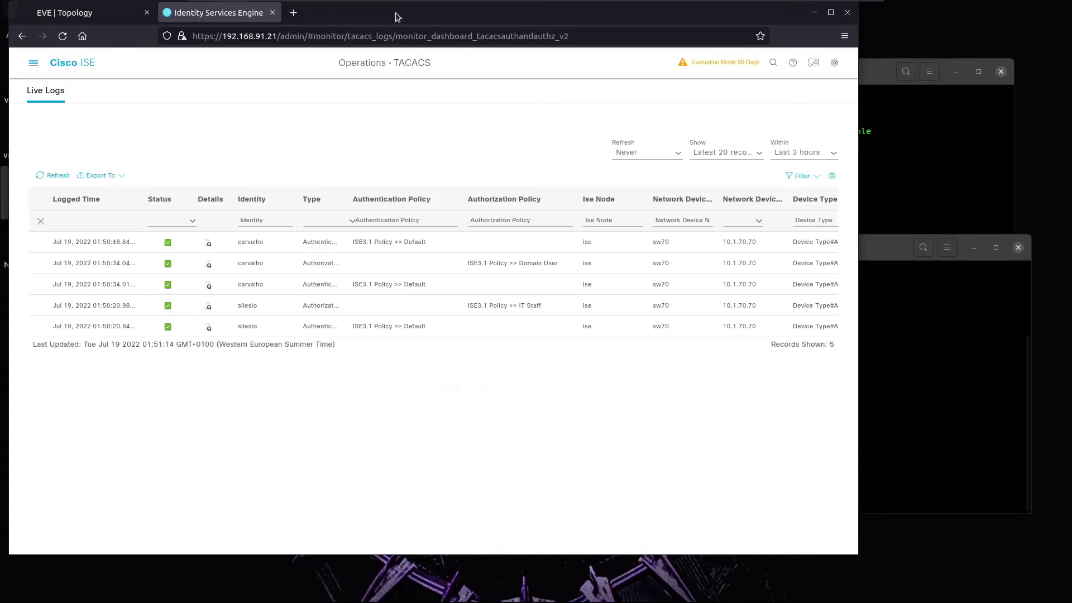